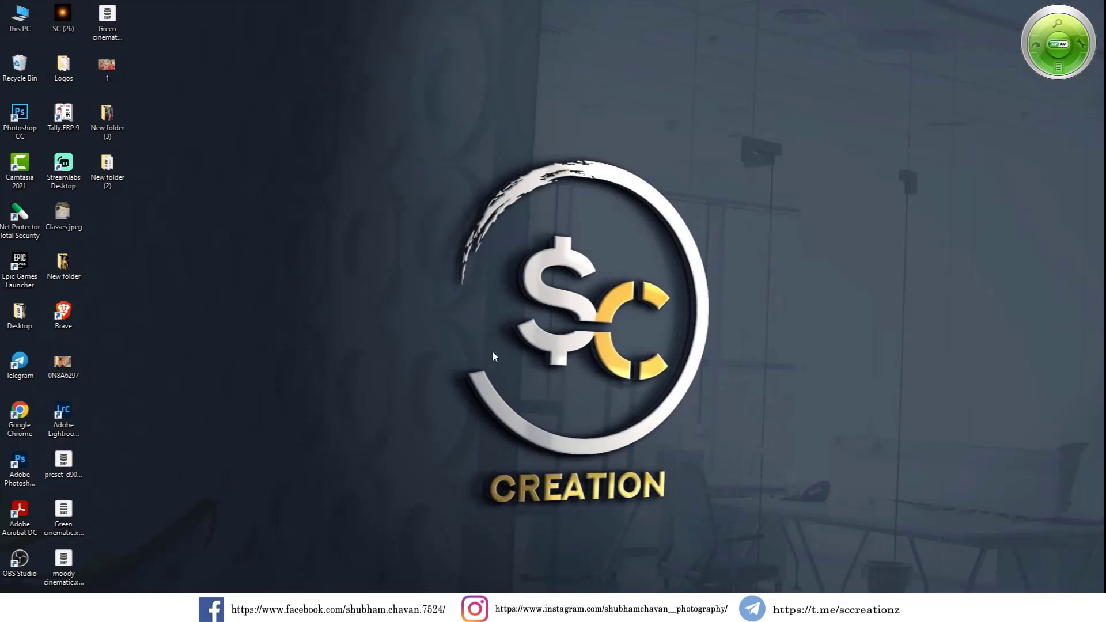
# Refresh the desktop three times from its right-click menu.
pyautogui.rightClick(368, 218)
pyautogui.click(338, 196)
pyautogui.rightClick(339, 193)
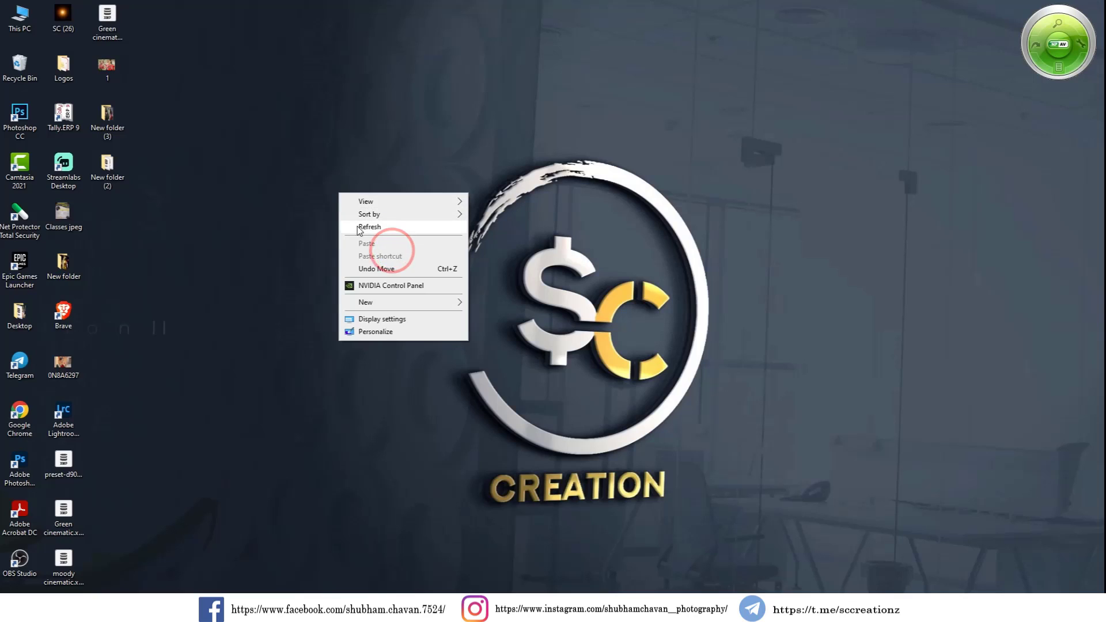
pyautogui.click(359, 227)
pyautogui.rightClick(348, 185)
pyautogui.click(375, 216)
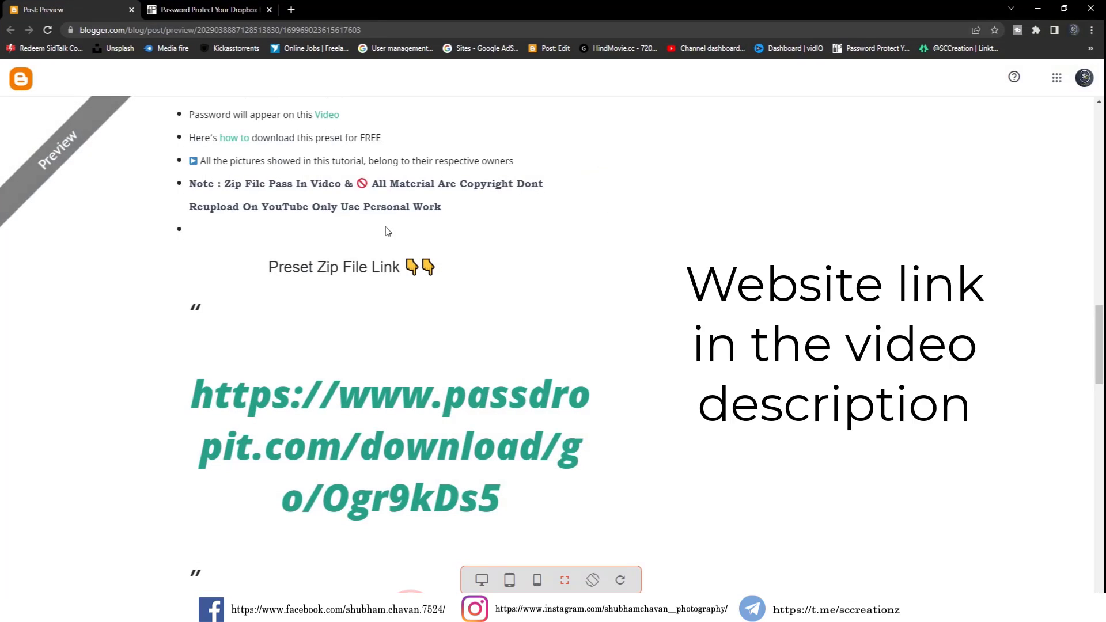
# Scroll the video description and open the passdropit preset zip link.
pyautogui.scroll(3, 227, 272)
pyautogui.scroll(5, 227, 272)
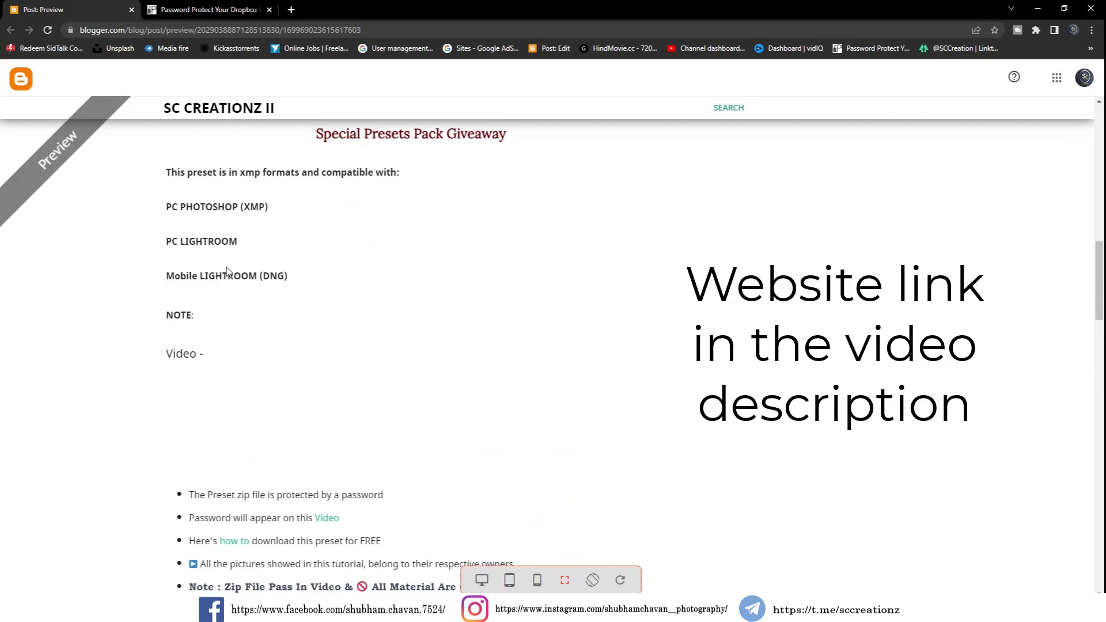
pyautogui.scroll(3, 228, 270)
pyautogui.scroll(4, 228, 271)
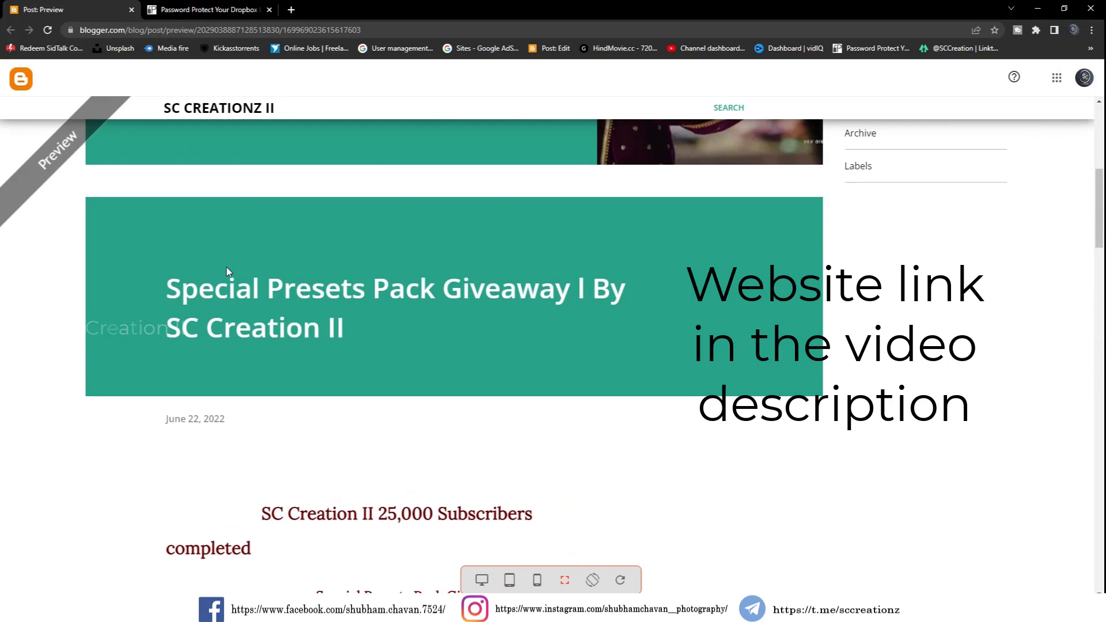
pyautogui.scroll(5, 228, 271)
pyautogui.scroll(2, 227, 267)
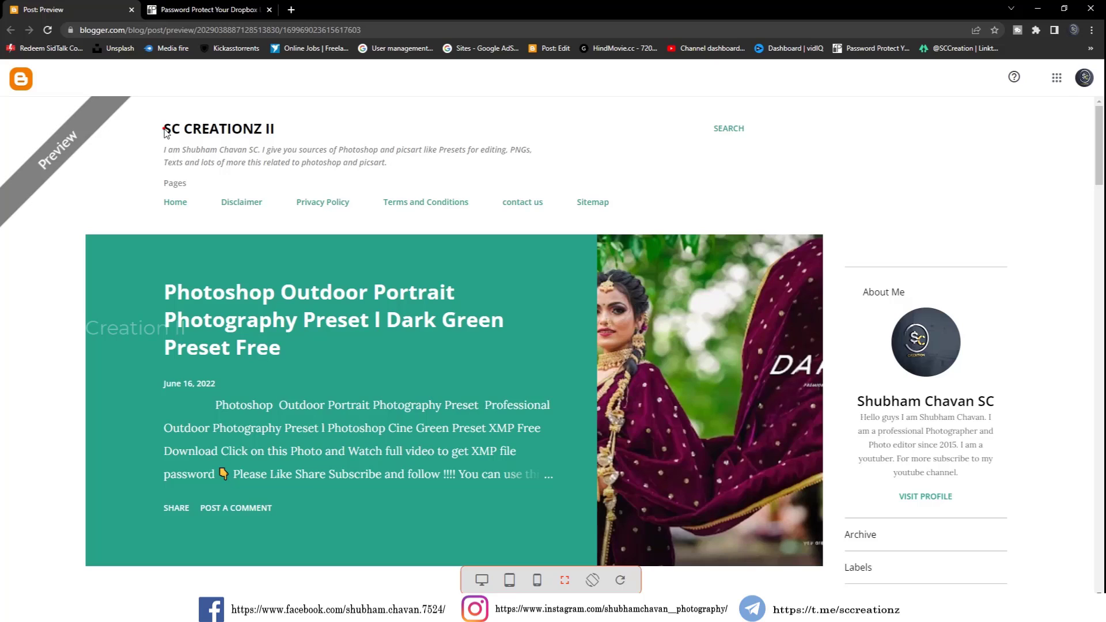
pyautogui.scroll(-4, 340, 173)
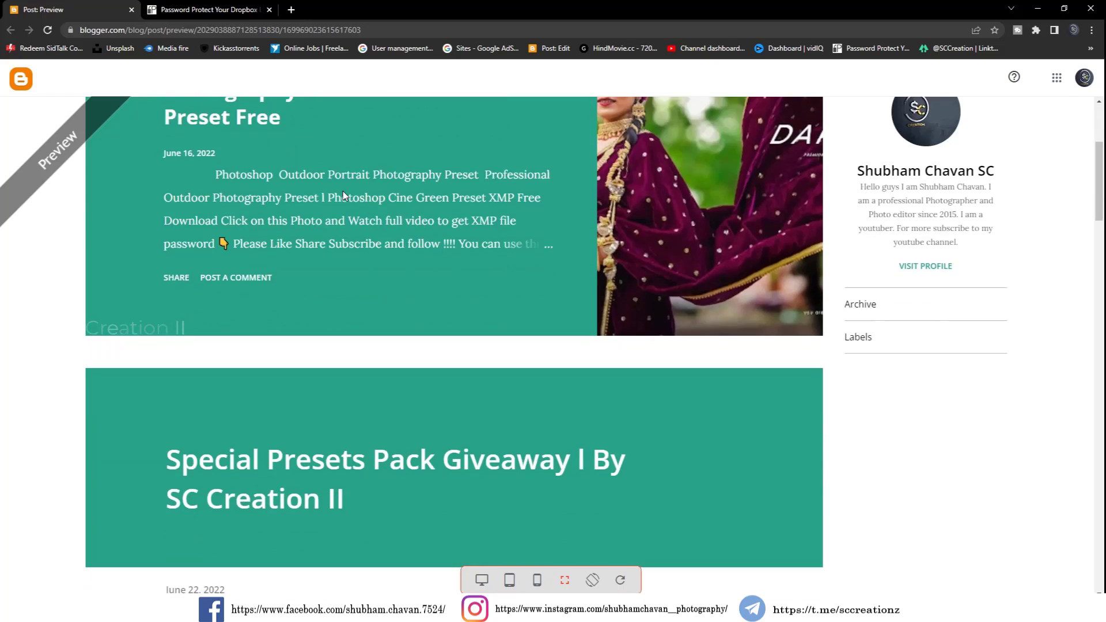
pyautogui.scroll(-5, 343, 191)
pyautogui.scroll(-4, 344, 198)
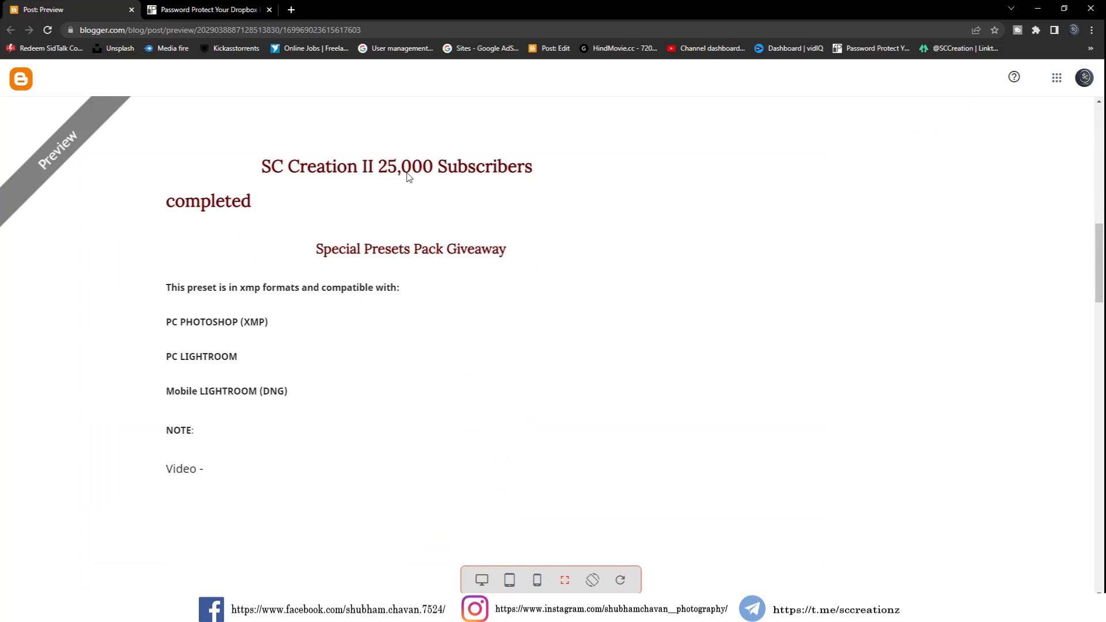
pyautogui.scroll(-4, 531, 168)
pyautogui.scroll(-2, 487, 193)
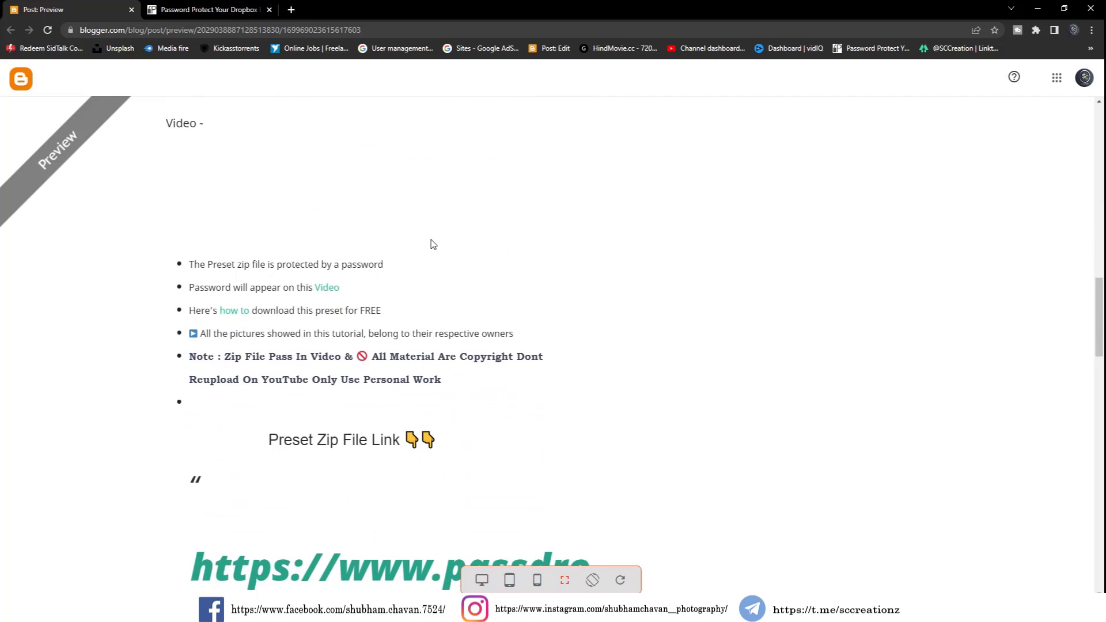
pyautogui.scroll(-1, 432, 242)
pyautogui.scroll(-1, 414, 265)
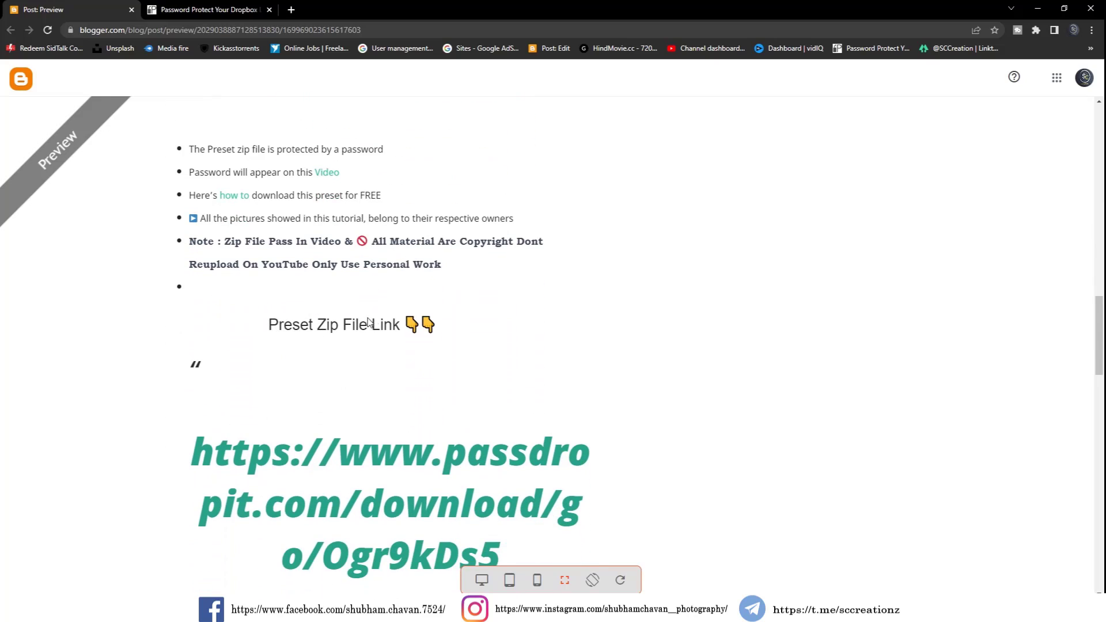
pyautogui.scroll(-1, 390, 328)
pyautogui.scroll(-1, 346, 375)
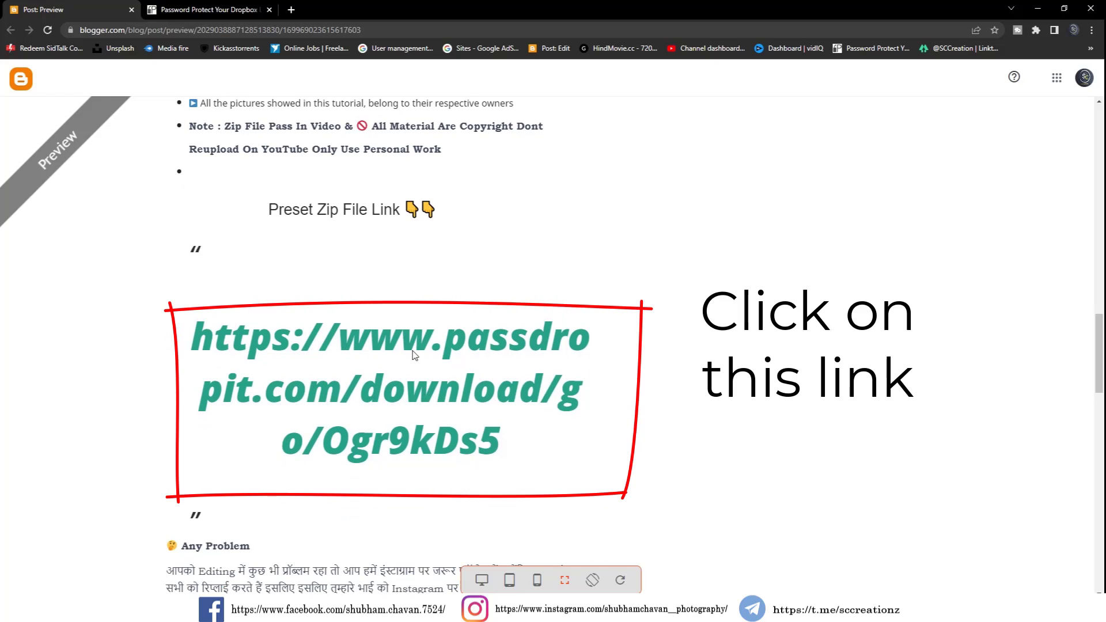
pyautogui.click(392, 340)
# On the passdropit page, submit the video's password and download the giveaway rar.
pyautogui.click(242, 9)
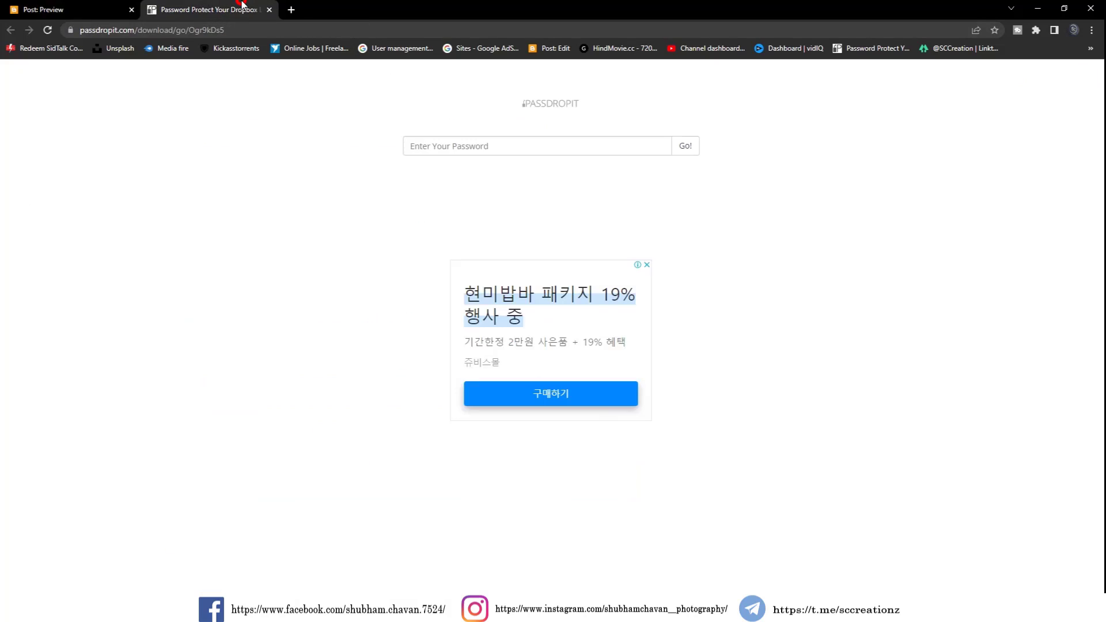
pyautogui.click(479, 148)
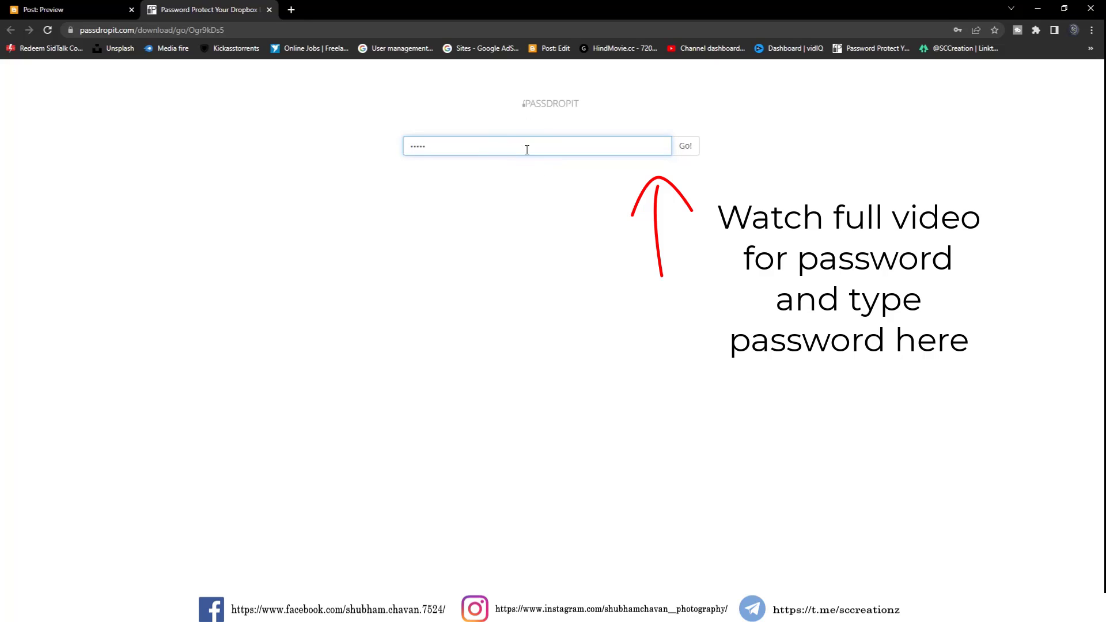
pyautogui.click(685, 148)
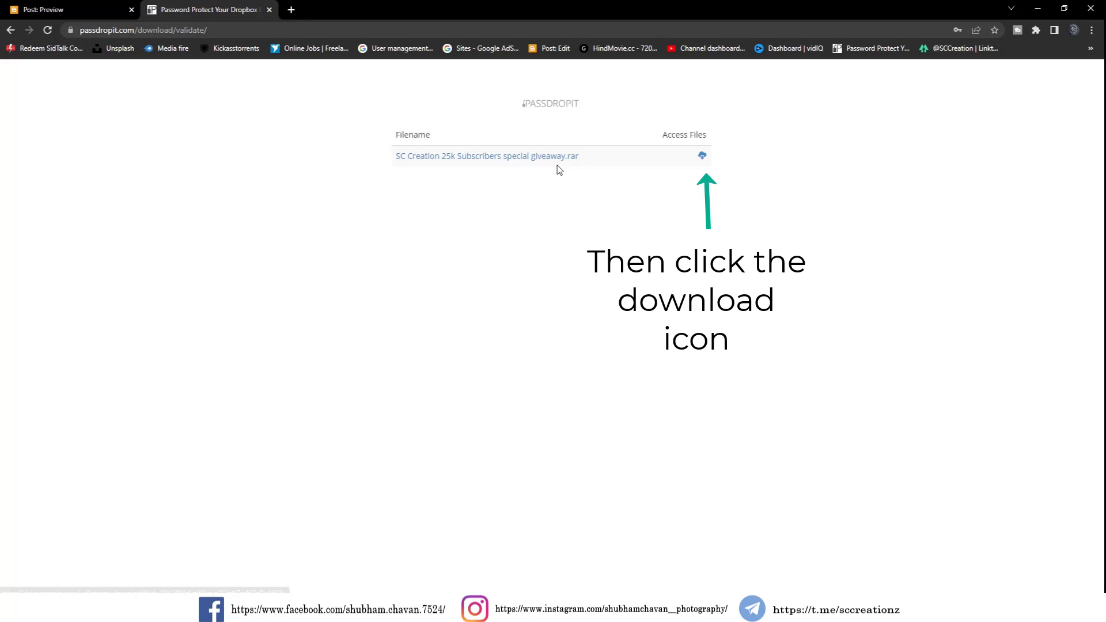
pyautogui.click(702, 157)
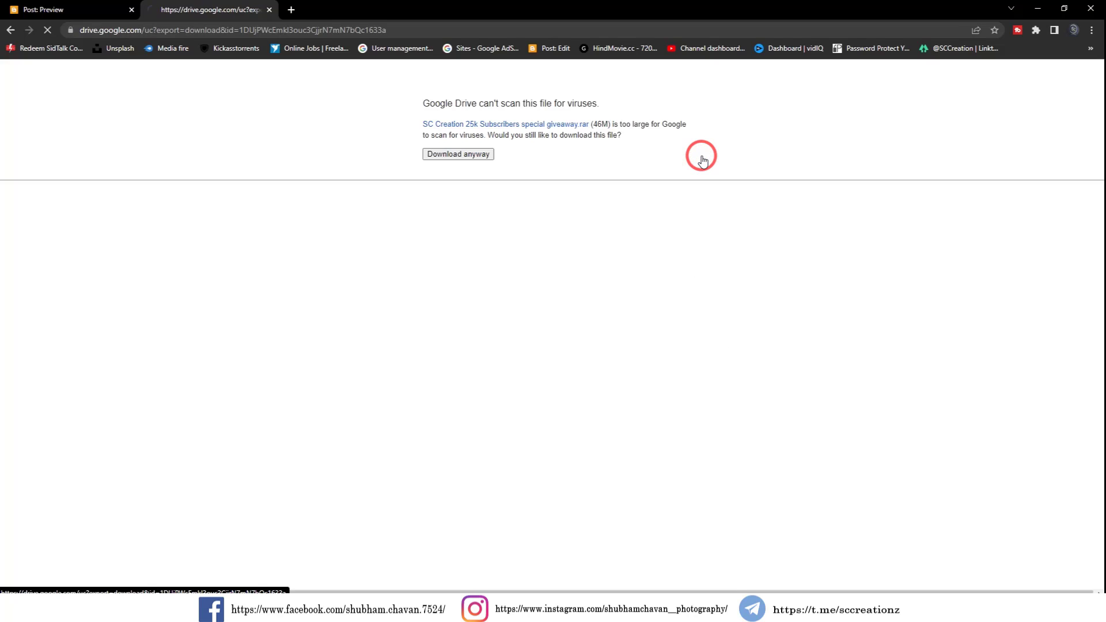
# Download the 46M giveaway rar despite the virus-scan warning, set to open when done.
pyautogui.click(480, 155)
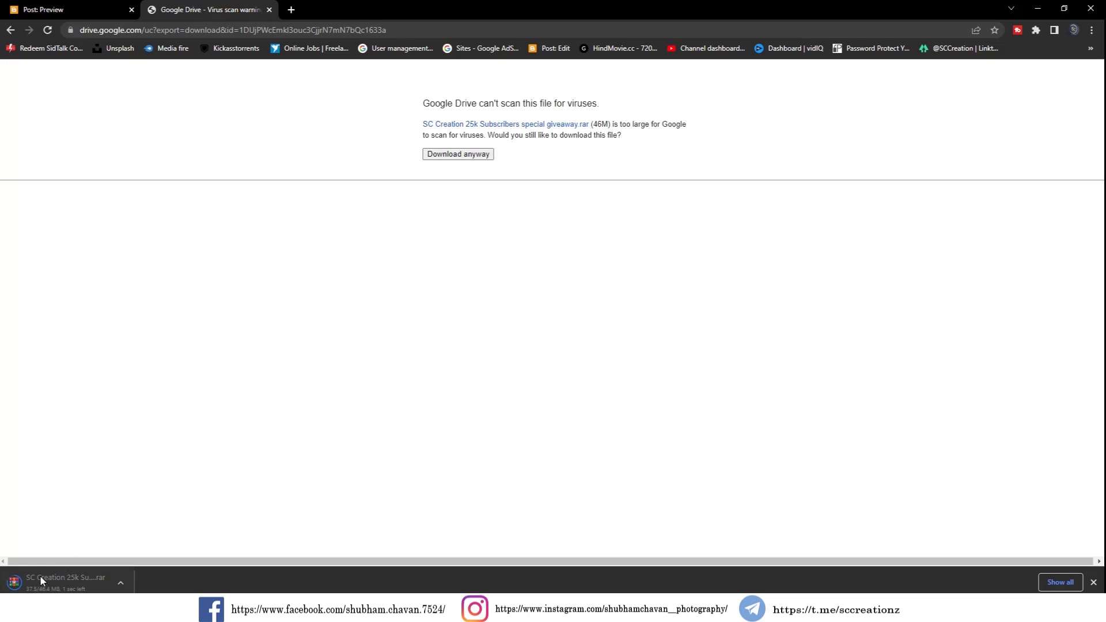
pyautogui.click(121, 583)
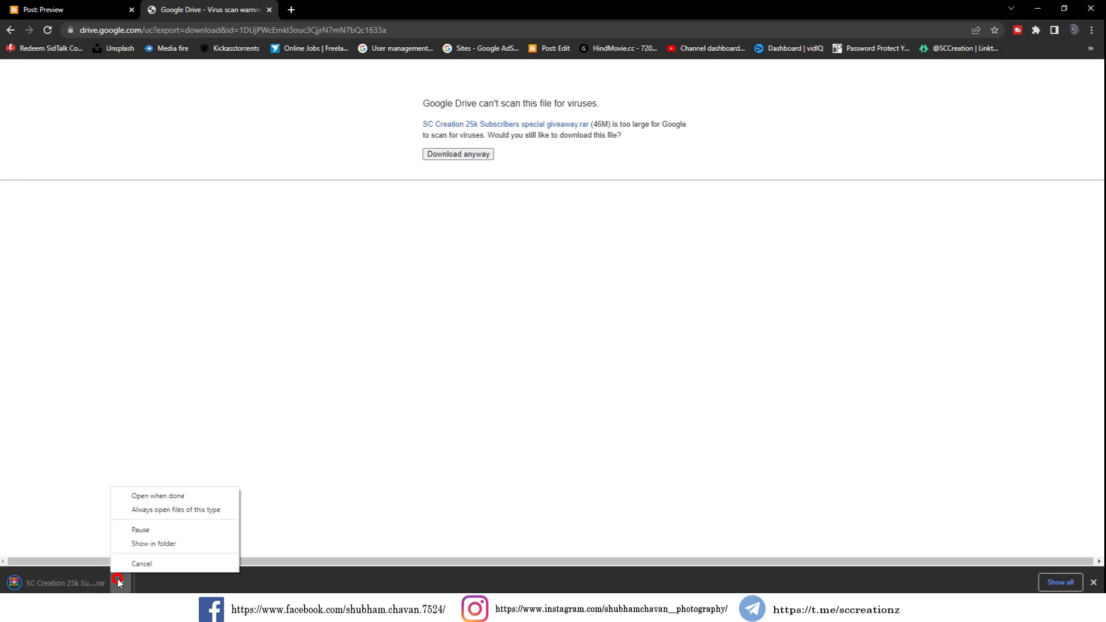
pyautogui.click(161, 500)
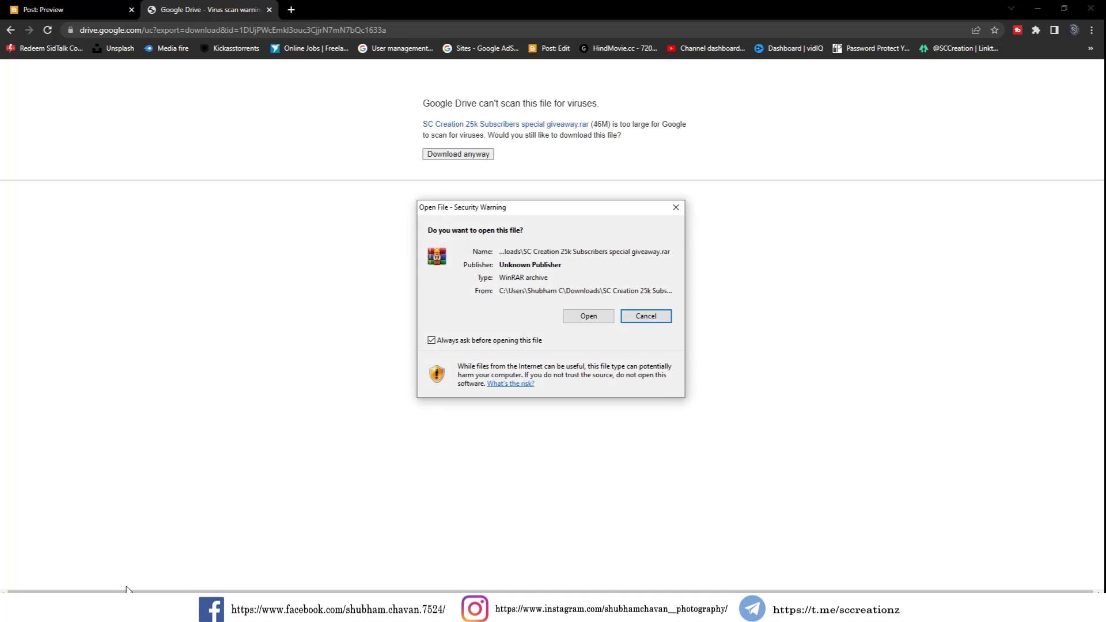
# Open the downloaded rar in WinRAR and dismiss the license reminder.
pyautogui.click(588, 316)
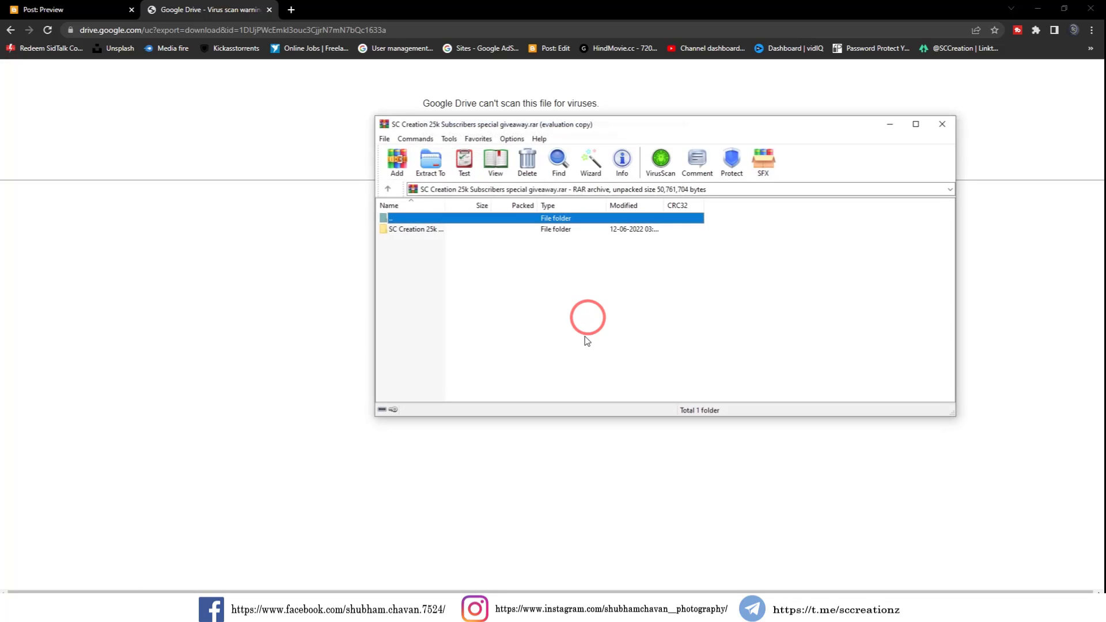
pyautogui.click(1037, 7)
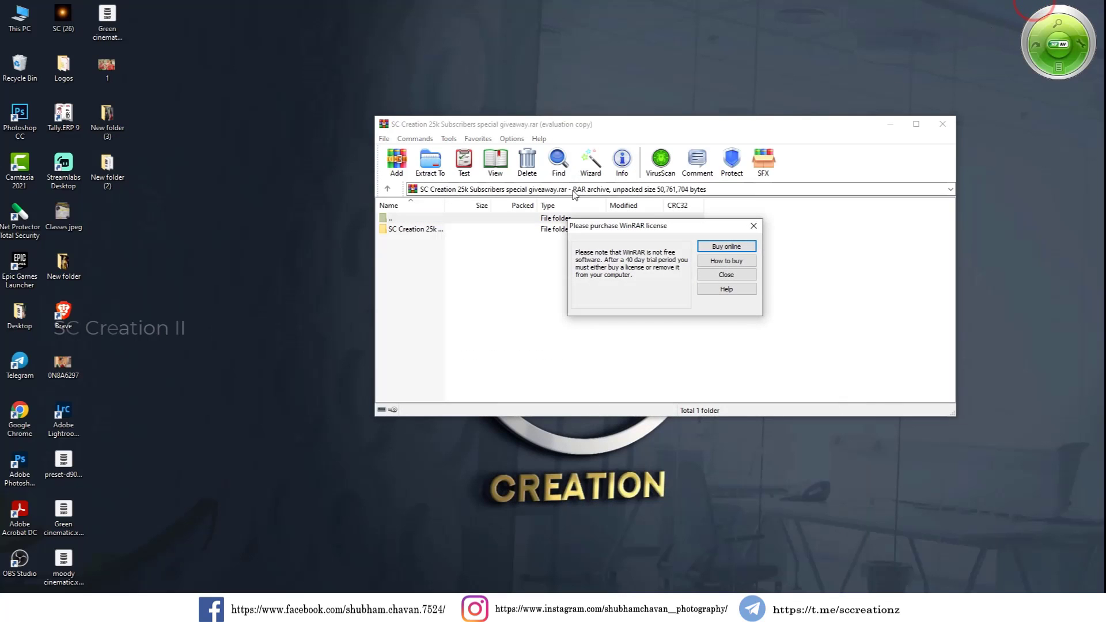
pyautogui.click(753, 226)
pyautogui.moveTo(623, 124); pyautogui.dragTo(735, 77)
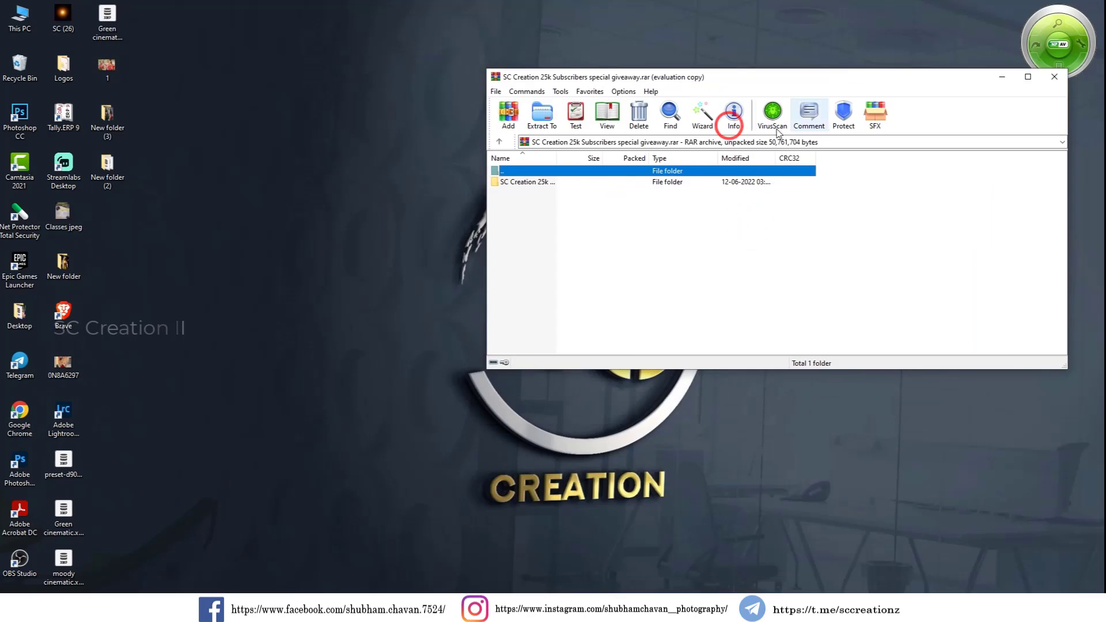
# Drag the SC Creation 25k folder onto the desktop and close WinRAR.
pyautogui.click(601, 183)
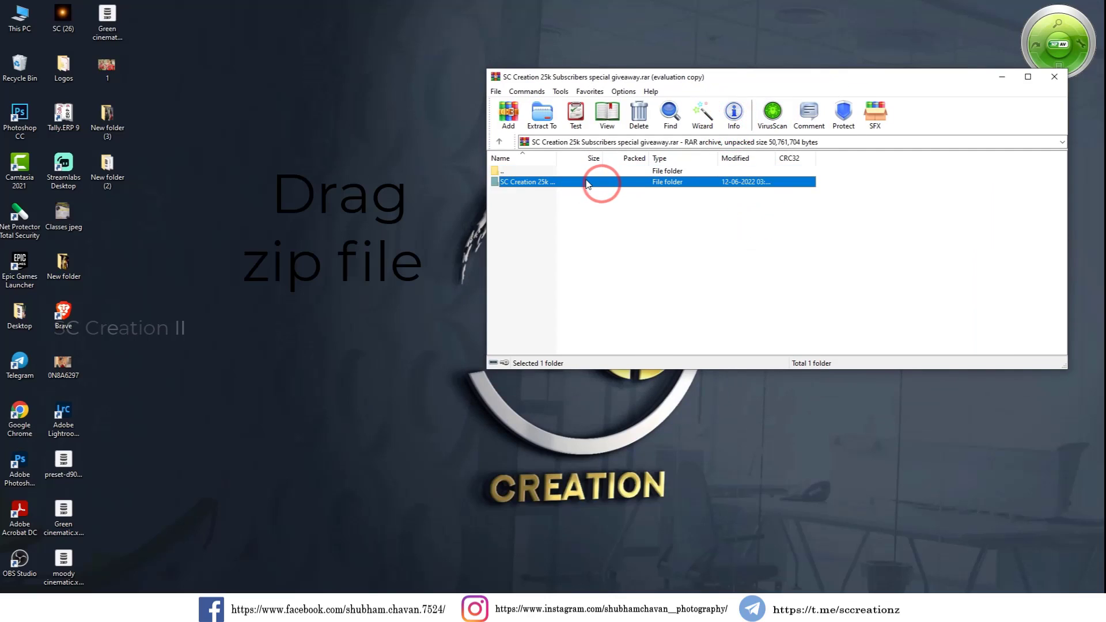
pyautogui.moveTo(587, 183); pyautogui.dragTo(377, 153)
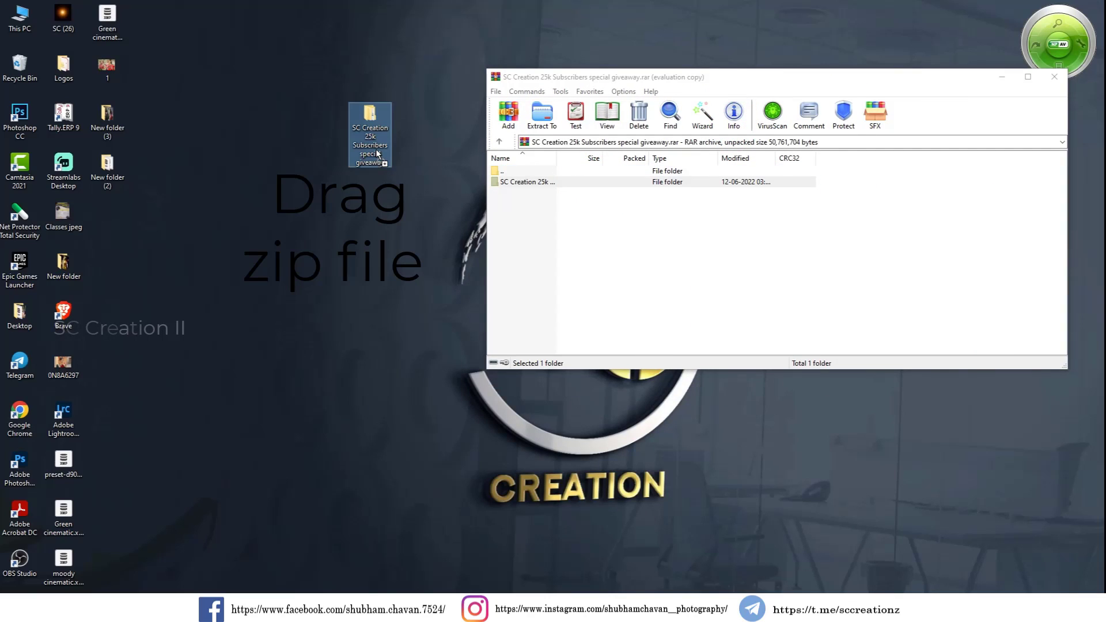
pyautogui.rightClick(431, 122)
pyautogui.click(468, 155)
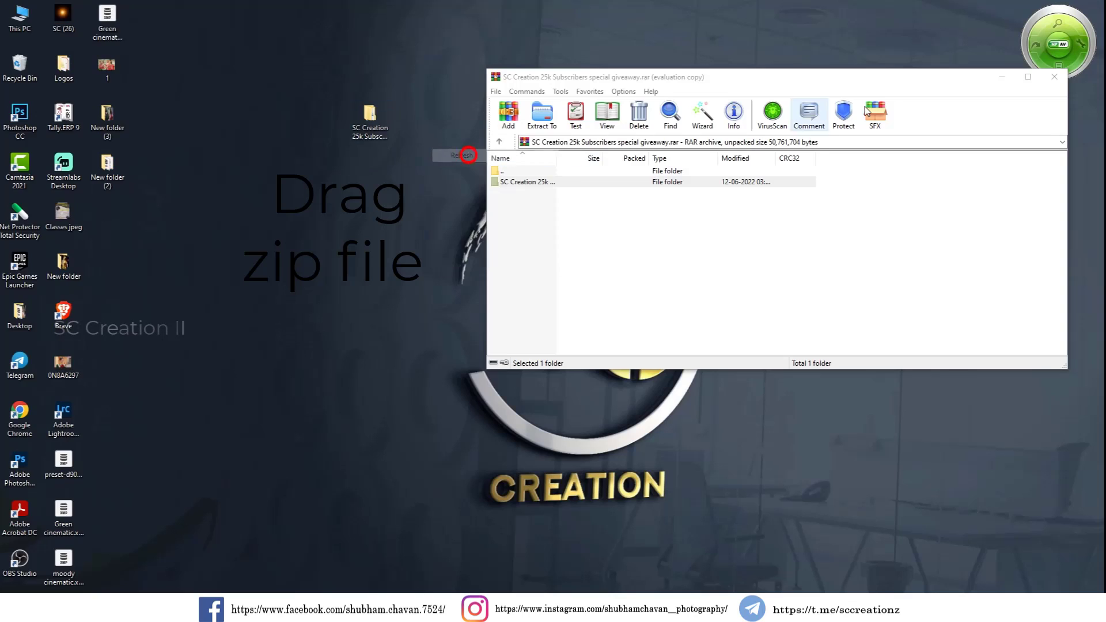
pyautogui.click(1051, 84)
pyautogui.moveTo(321, 94); pyautogui.dragTo(389, 131)
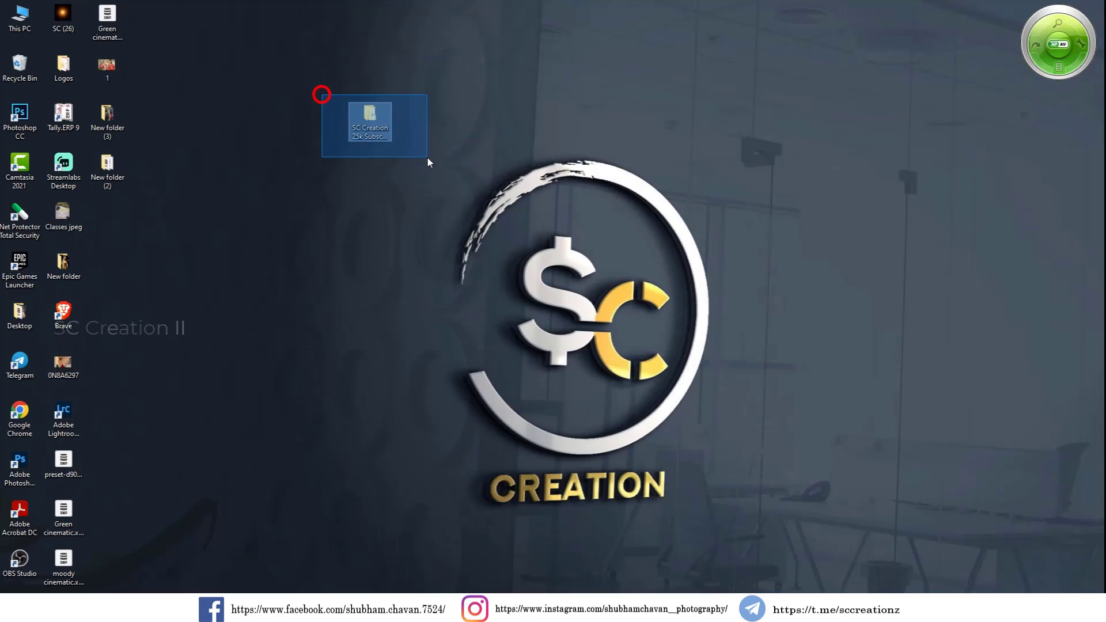
# Open the extracted giveaway folder and look inside its XMP and DNG subfolders.
pyautogui.doubleClick(382, 126)
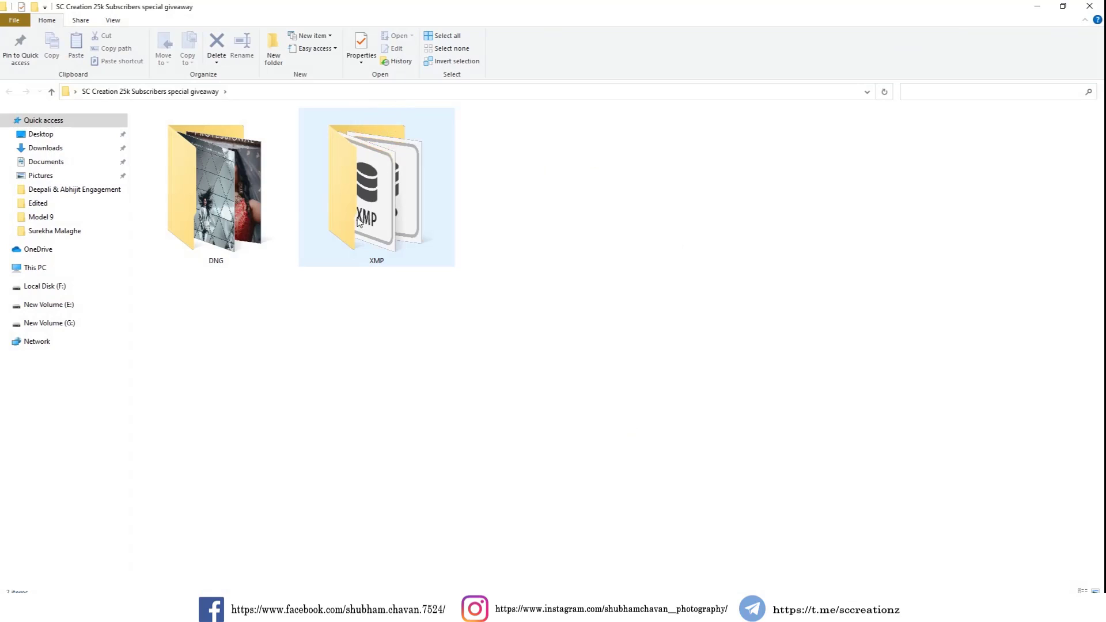
pyautogui.click(233, 196)
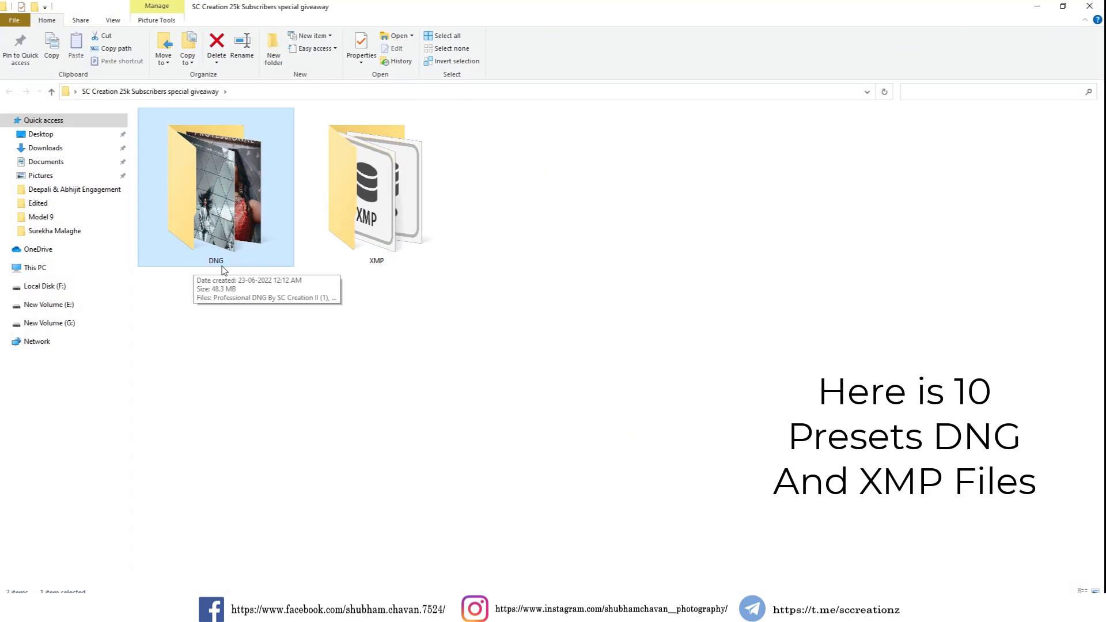
pyautogui.click(372, 222)
pyautogui.doubleClick(381, 264)
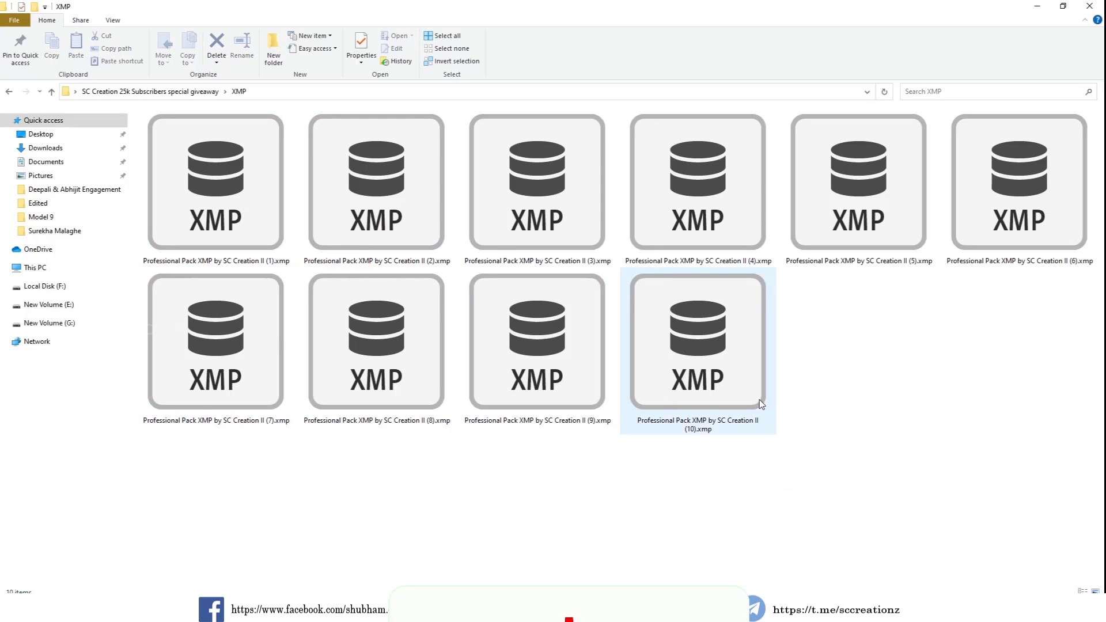
pyautogui.press('BackSpace')
pyautogui.doubleClick(223, 225)
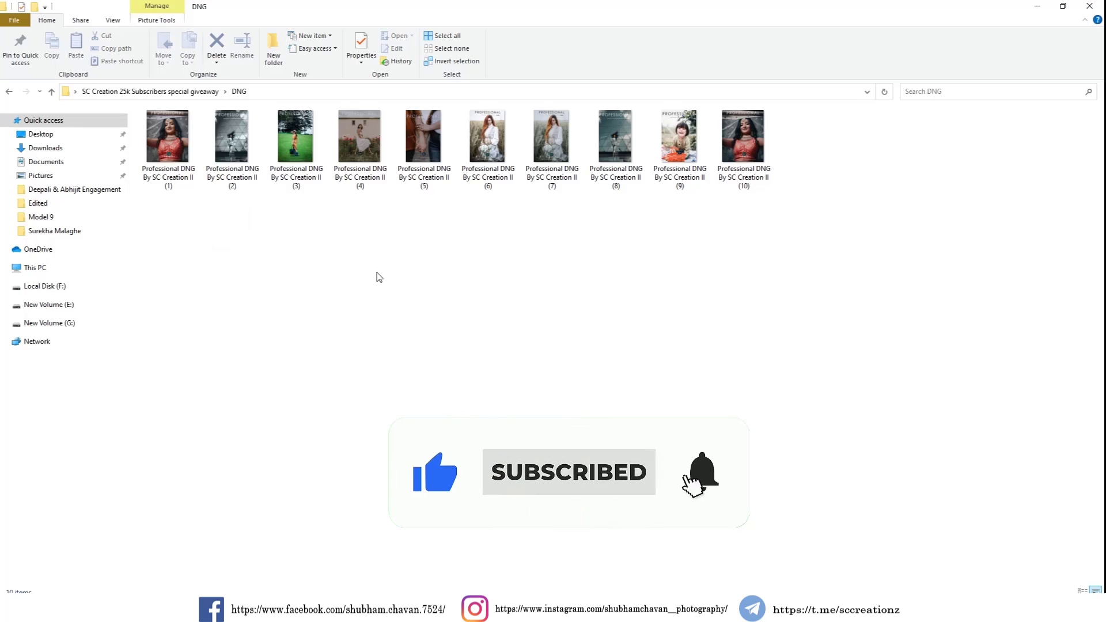
pyautogui.press('BackSpace')
# Select all ten XMP preset files in the XMP folder and copy them.
pyautogui.click(408, 224)
pyautogui.doubleClick(408, 223)
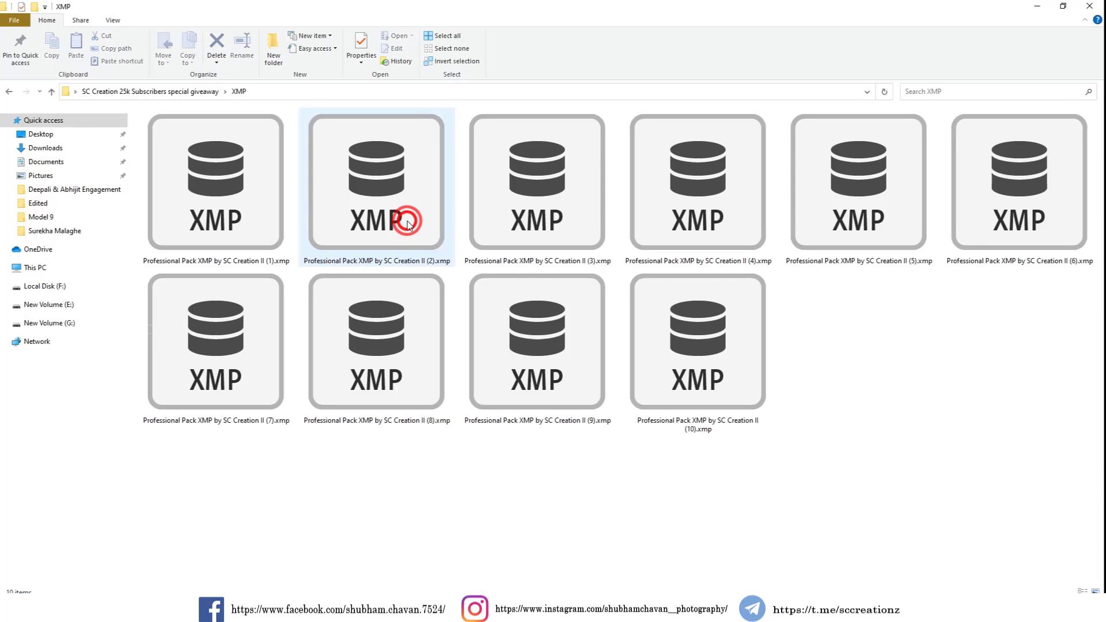
pyautogui.moveTo(1067, 477); pyautogui.dragTo(200, 157)
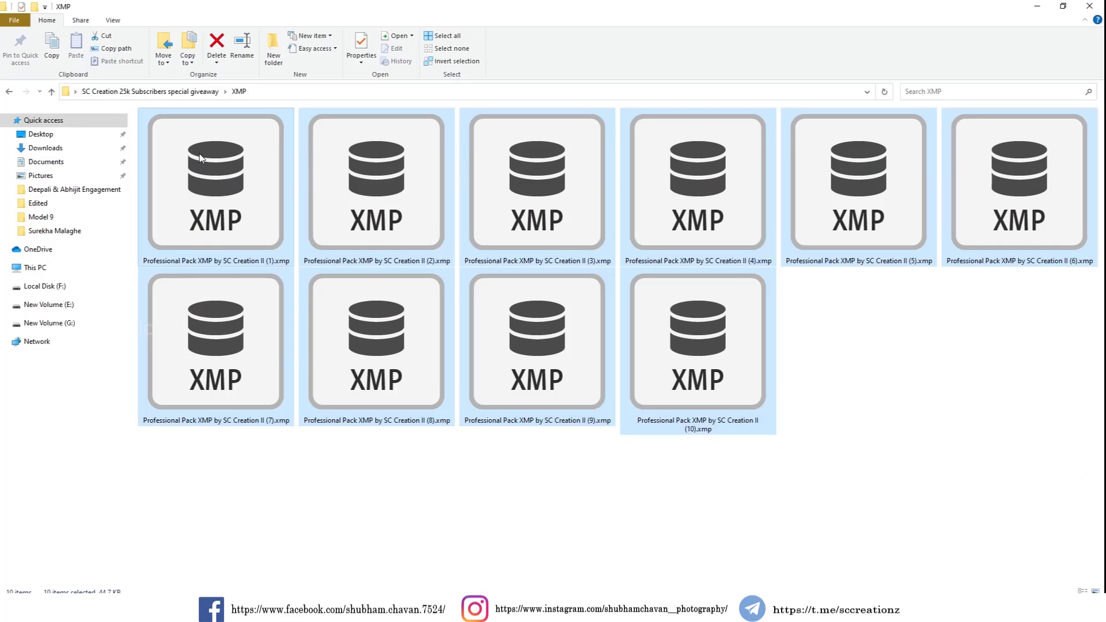
pyautogui.rightClick(200, 157)
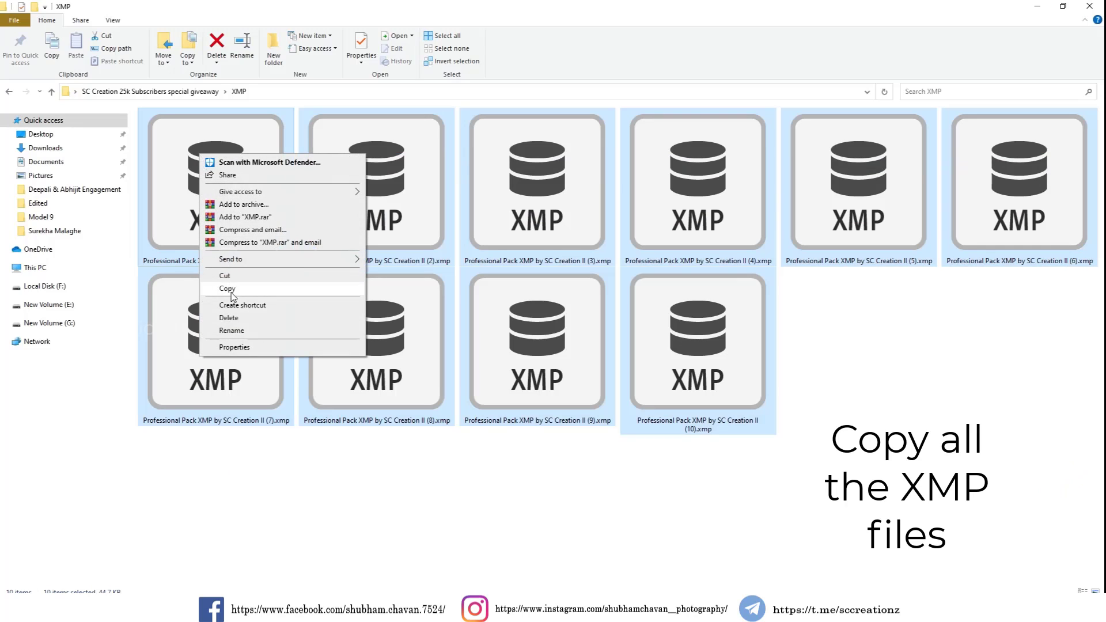
pyautogui.click(267, 290)
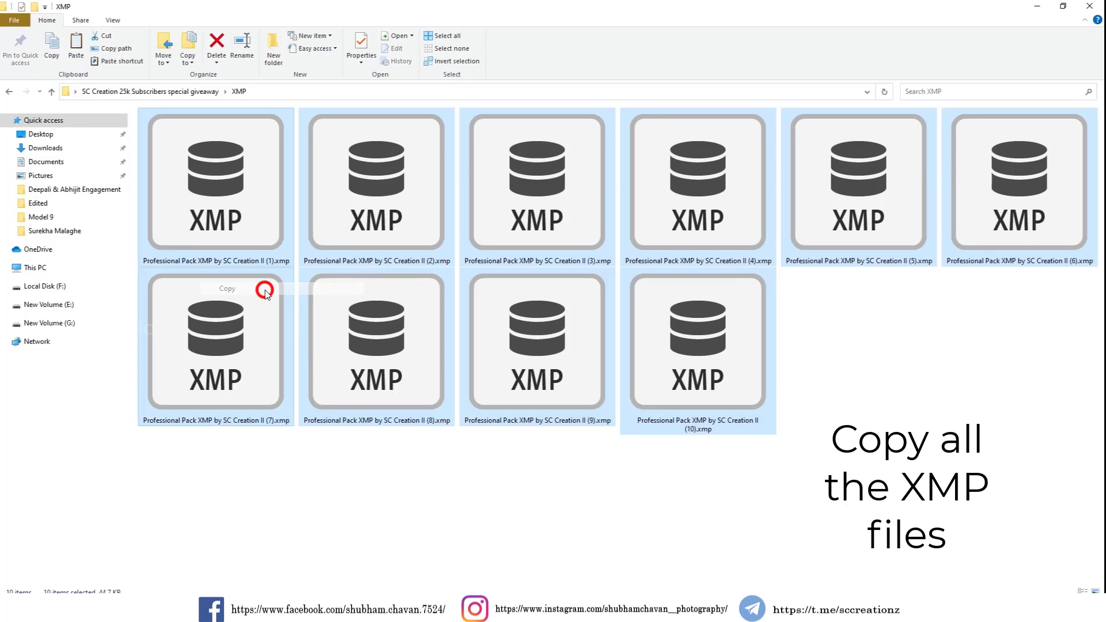
# Navigate from This PC to C:\Users\<user>\AppData\Roaming\Adobe.
pyautogui.click(1037, 6)
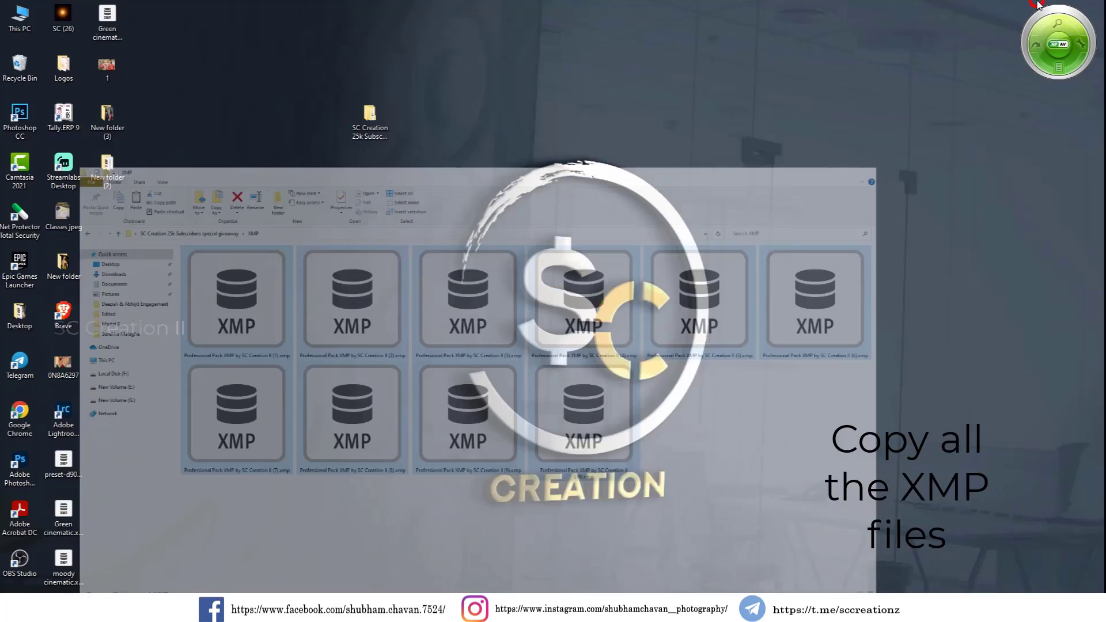
pyautogui.doubleClick(22, 18)
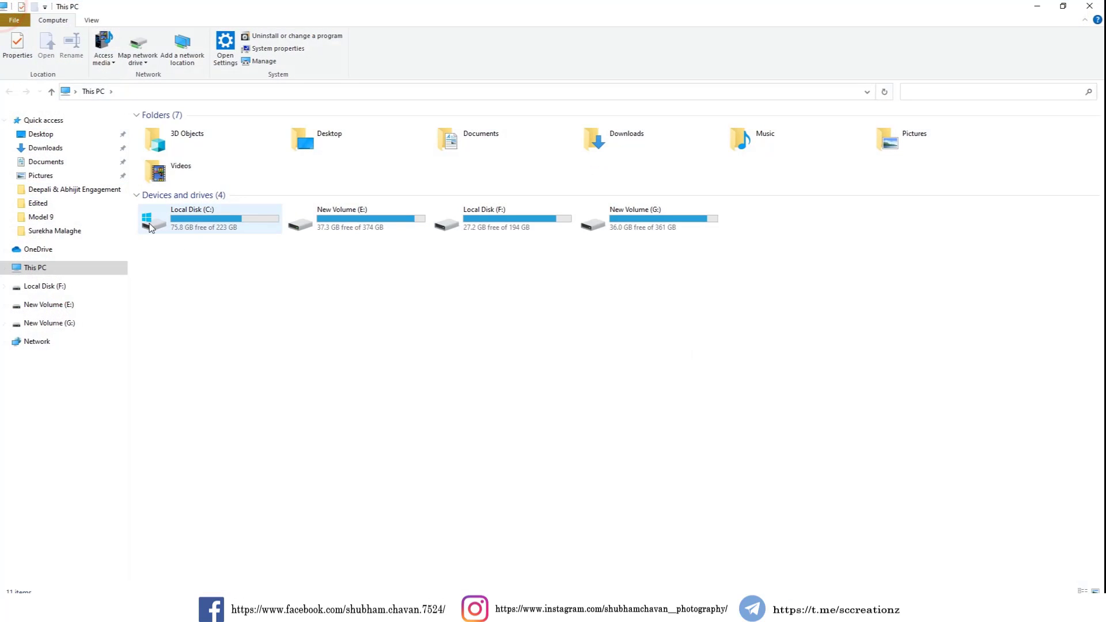
pyautogui.doubleClick(202, 222)
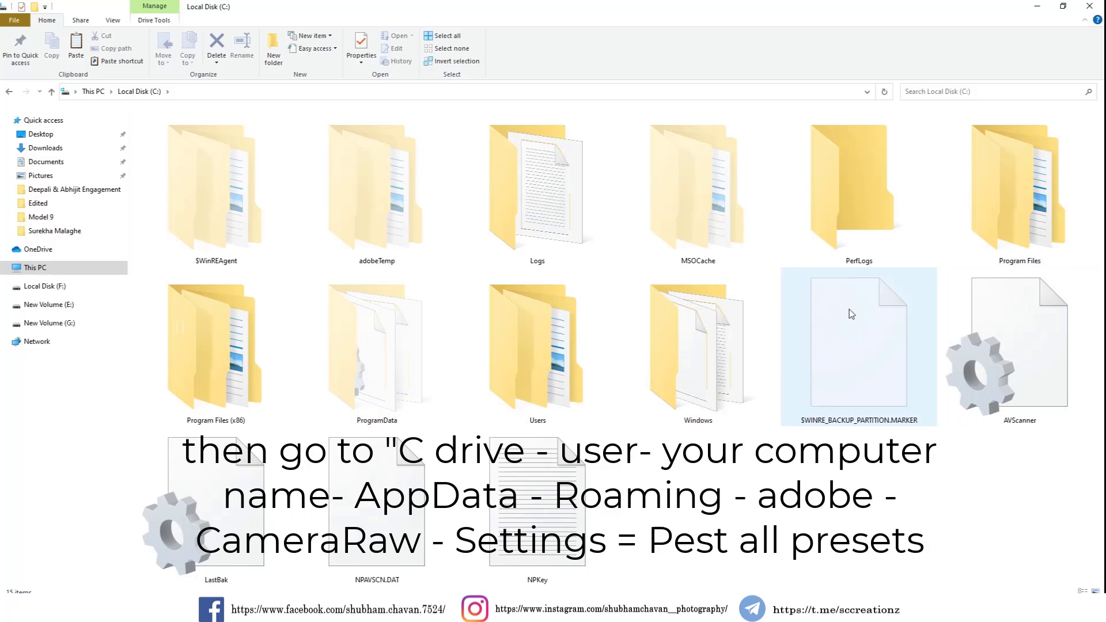
pyautogui.doubleClick(524, 358)
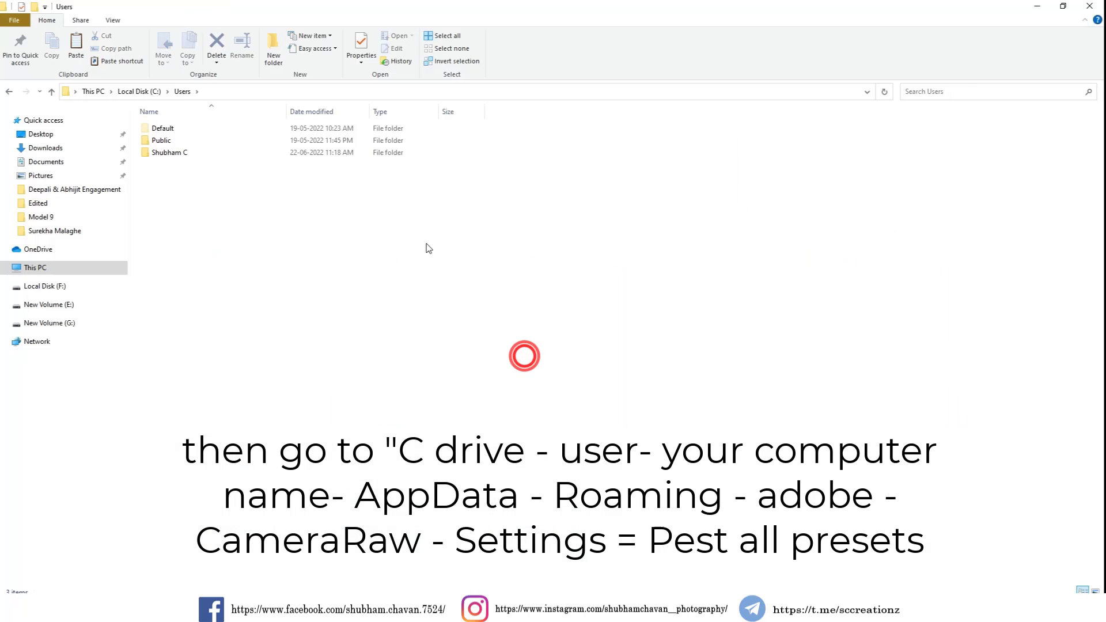
pyautogui.click(205, 154)
pyautogui.doubleClick(204, 154)
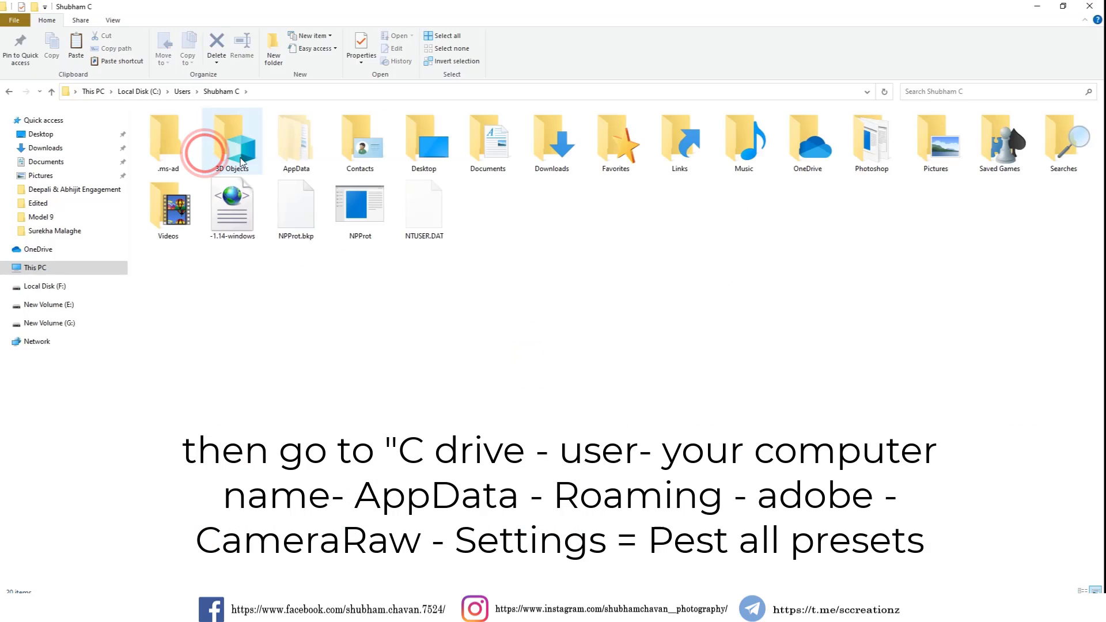
pyautogui.doubleClick(304, 166)
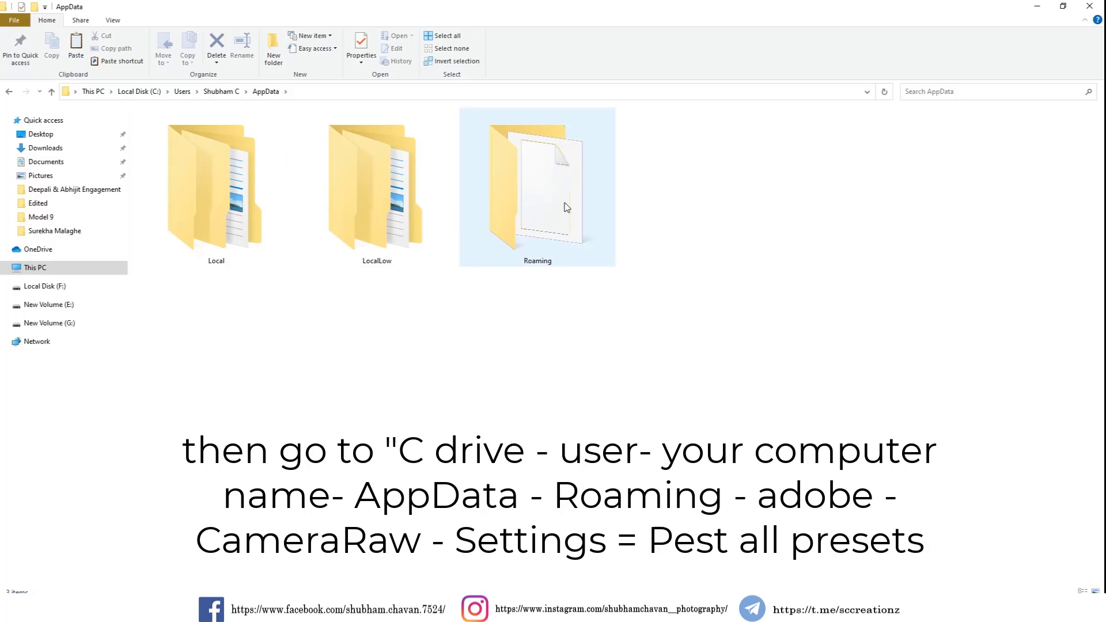
pyautogui.doubleClick(532, 220)
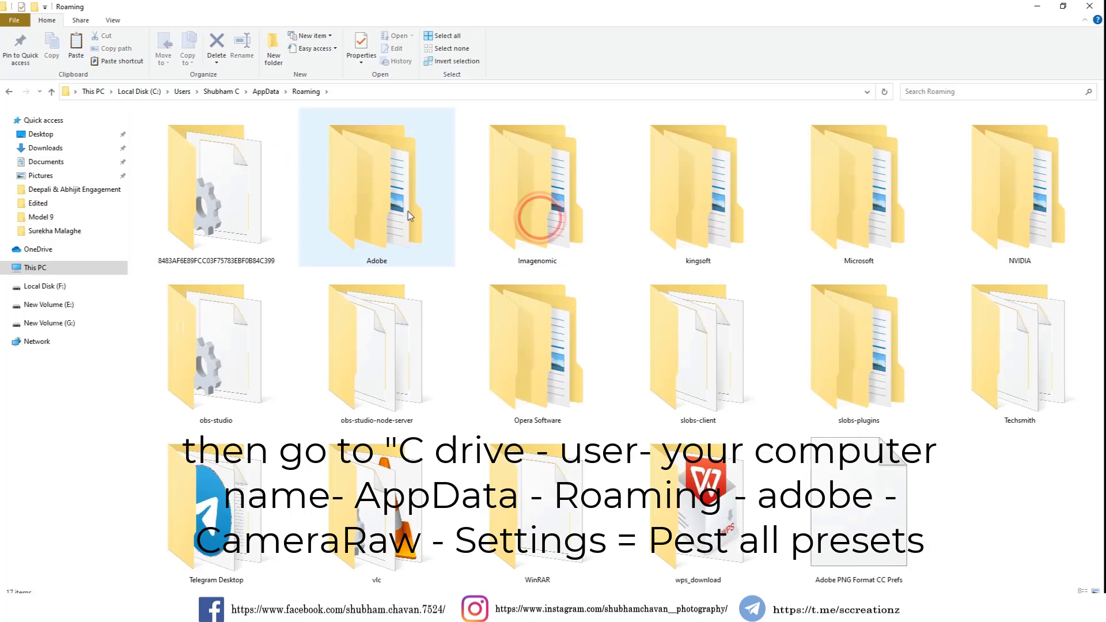
pyautogui.doubleClick(391, 209)
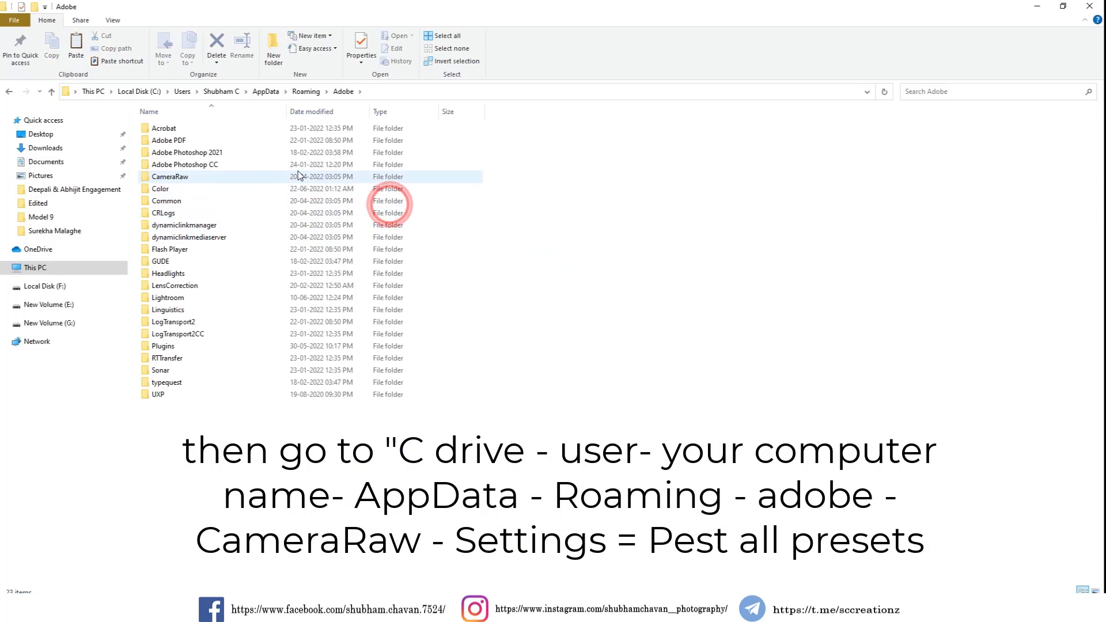
# Show the Adobe folder as tiles and open CameraRaw\Settings.
pyautogui.rightClick(695, 245)
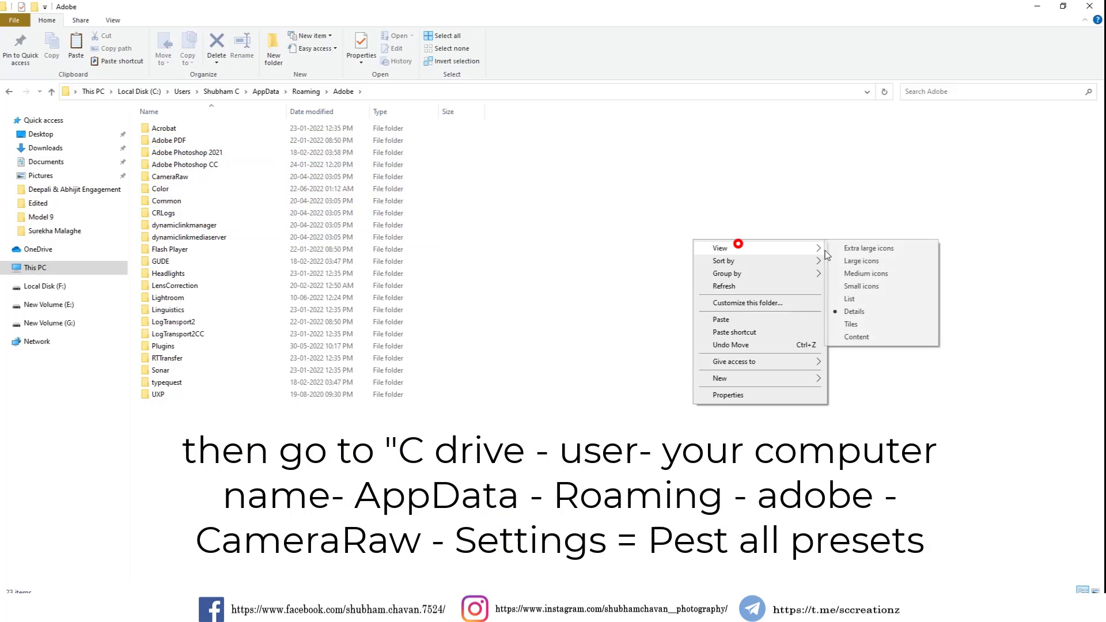
pyautogui.click(866, 320)
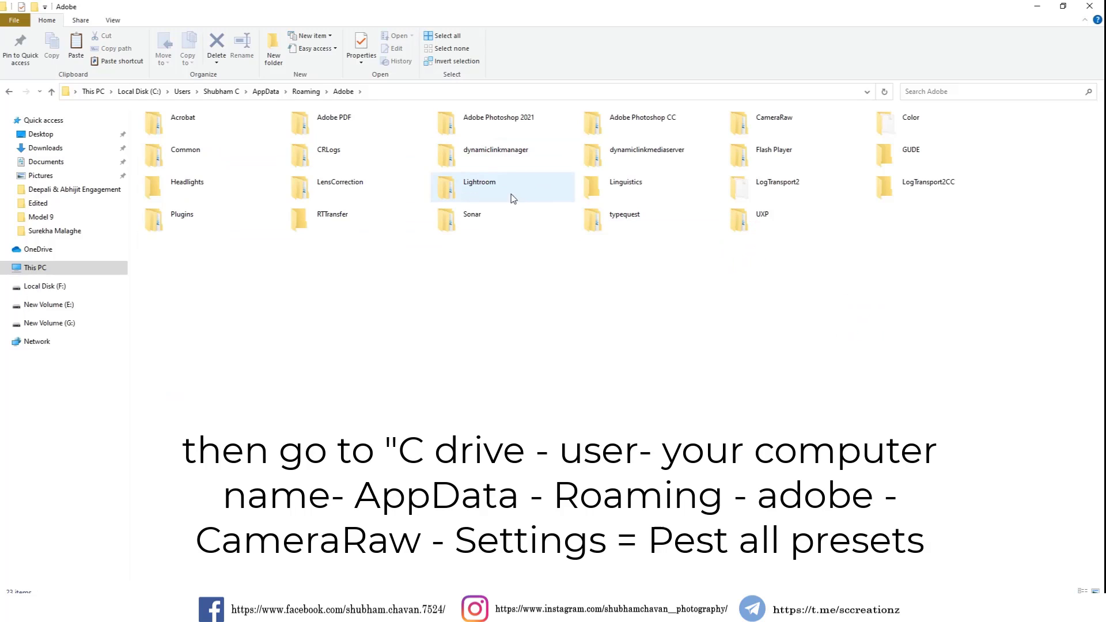
pyautogui.doubleClick(773, 132)
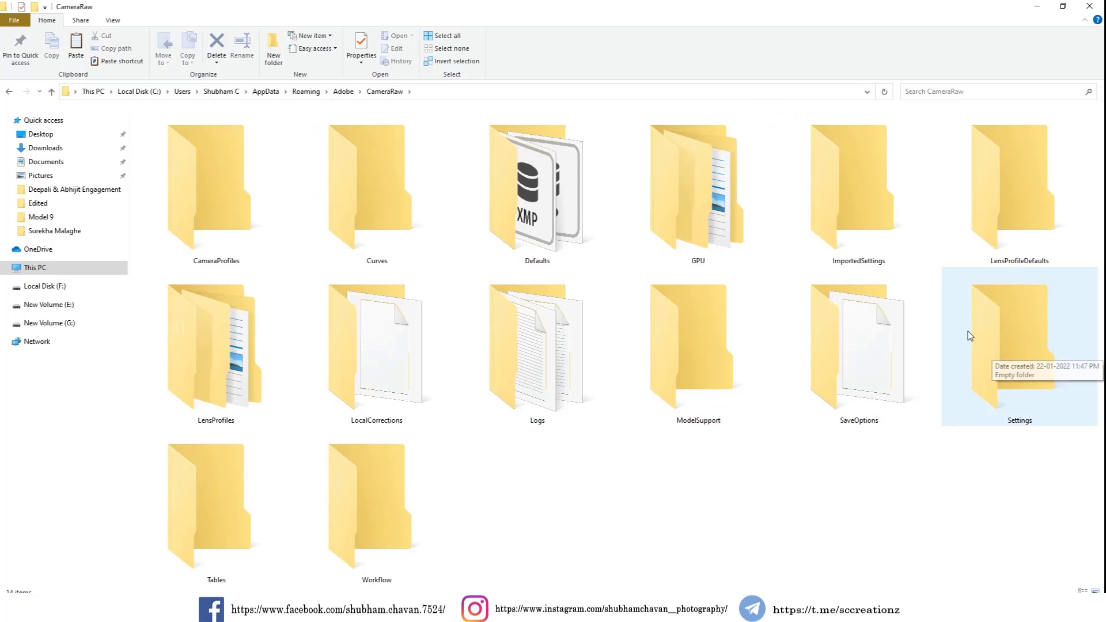
pyautogui.moveTo(1002, 500); pyautogui.dragTo(1019, 357)
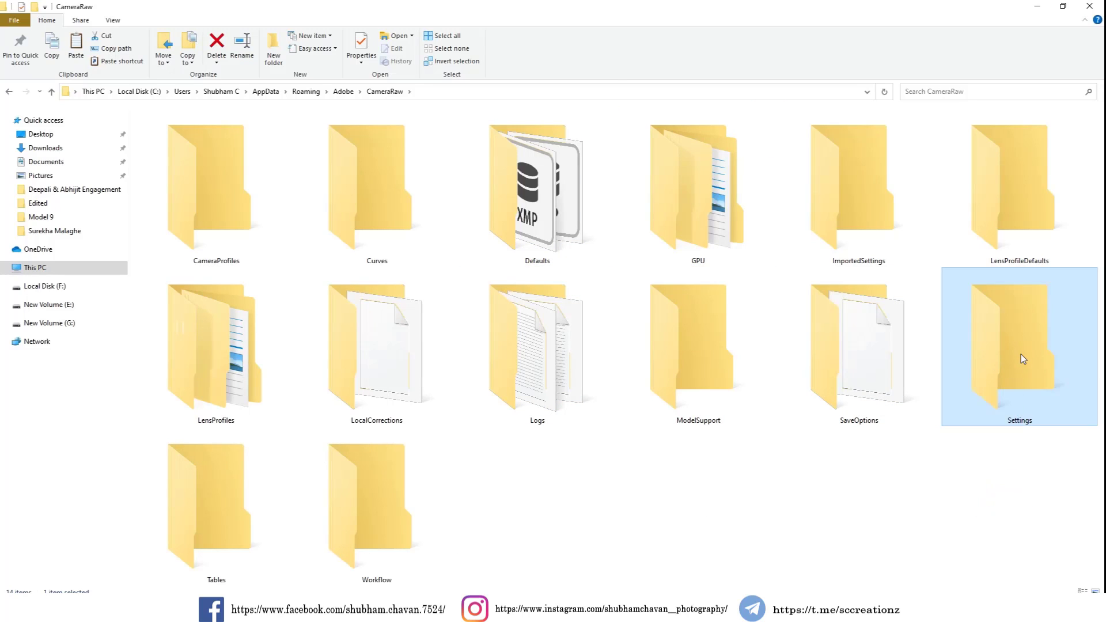
pyautogui.doubleClick(1021, 358)
# Paste the ten XMP presets into Settings, refresh it, and minimize Explorer.
pyautogui.rightClick(481, 253)
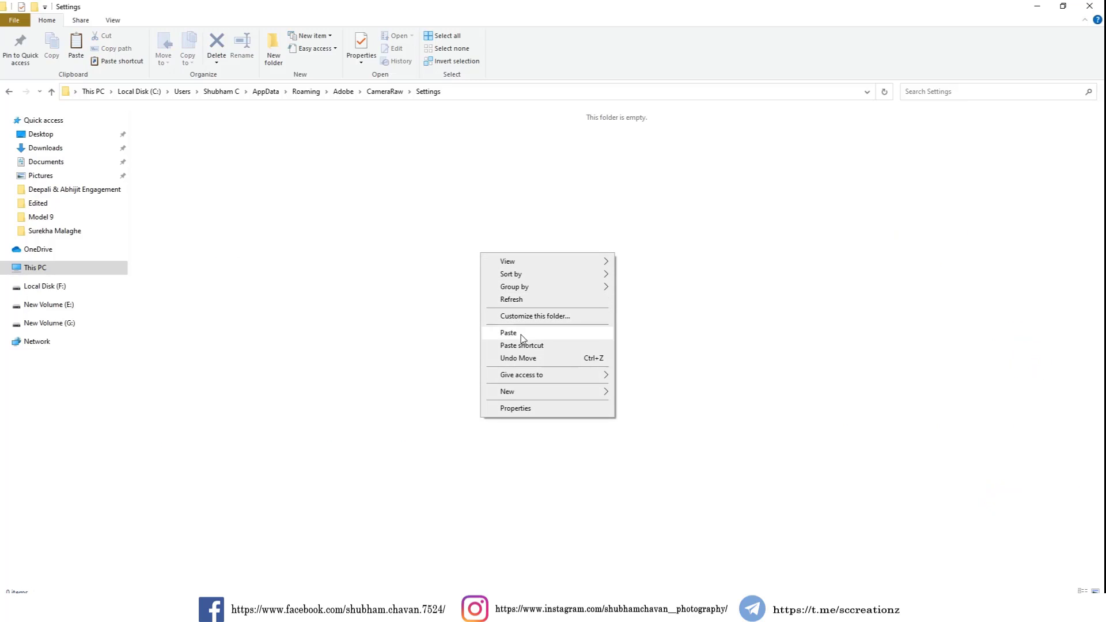
pyautogui.click(543, 334)
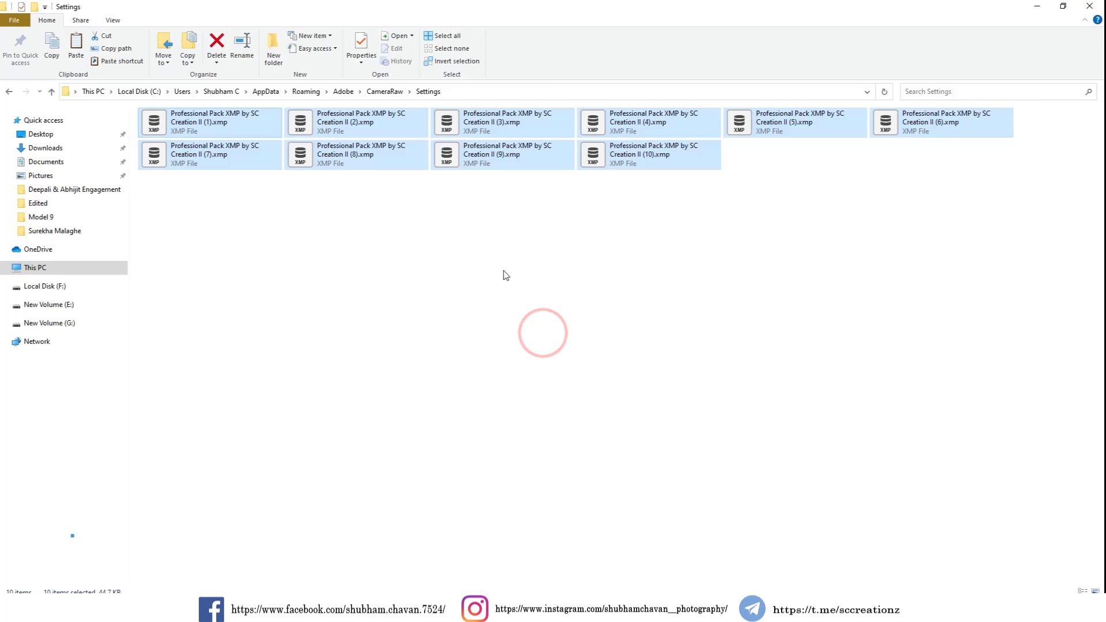
pyautogui.rightClick(486, 241)
pyautogui.click(521, 288)
pyautogui.rightClick(501, 246)
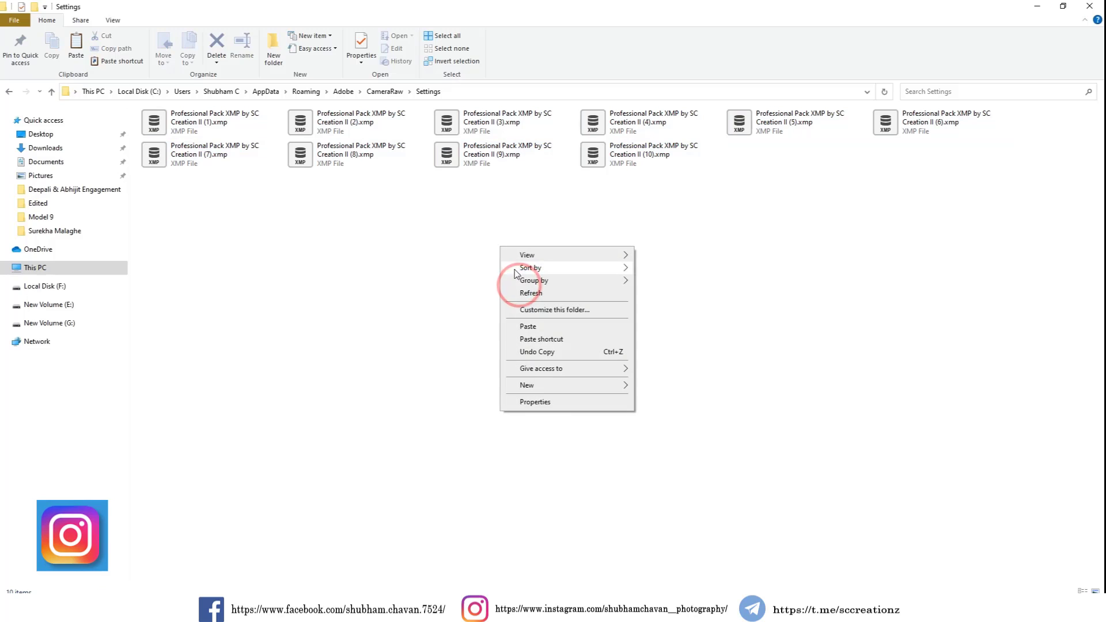
pyautogui.click(529, 294)
pyautogui.rightClick(499, 261)
pyautogui.click(528, 304)
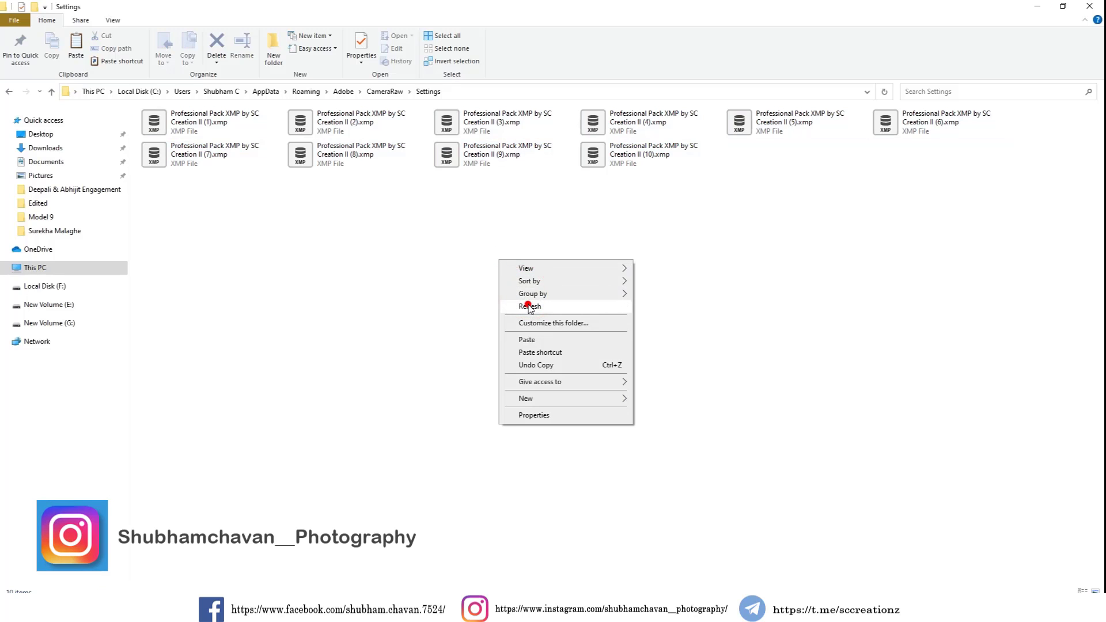
pyautogui.click(1037, 6)
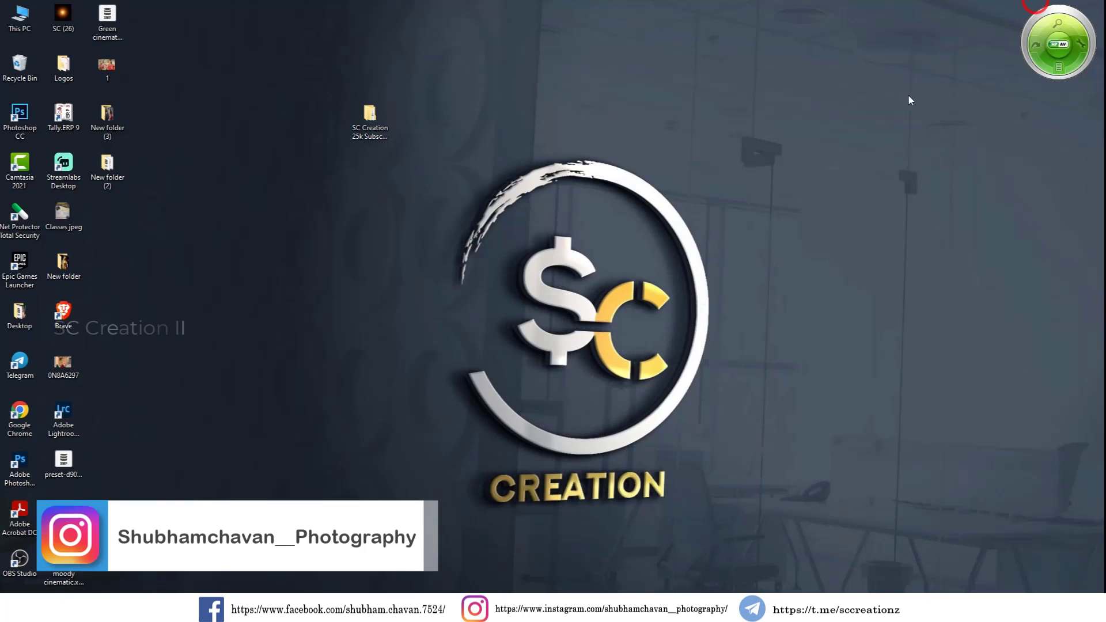
# Launch Photoshop 2021, refresh the desktop, and minimize Photoshop.
pyautogui.doubleClick(22, 464)
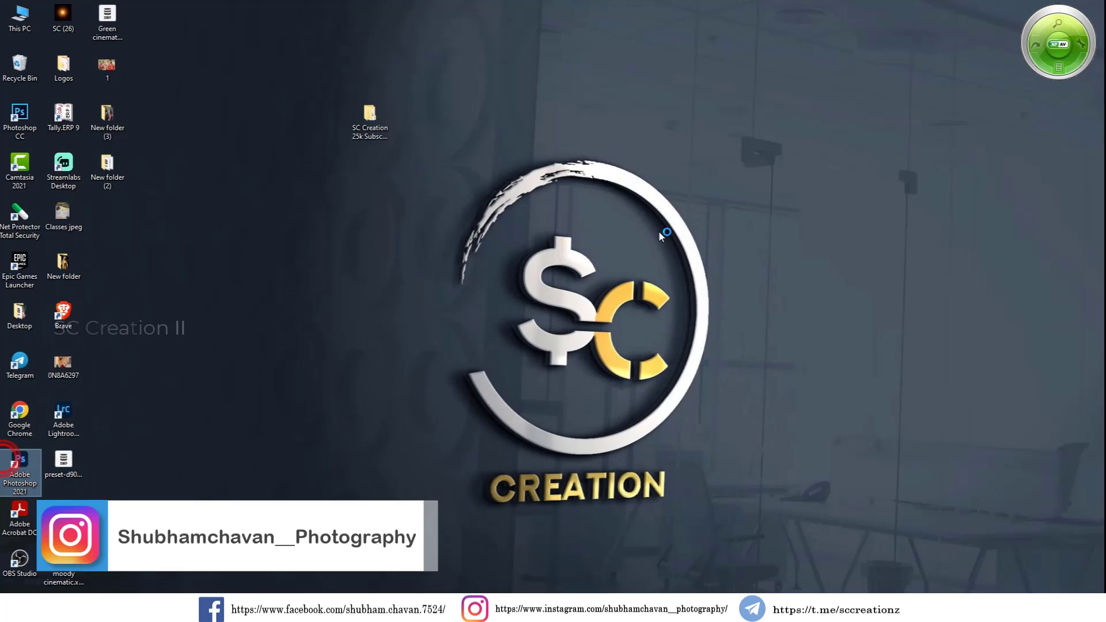
pyautogui.rightClick(868, 269)
pyautogui.click(890, 302)
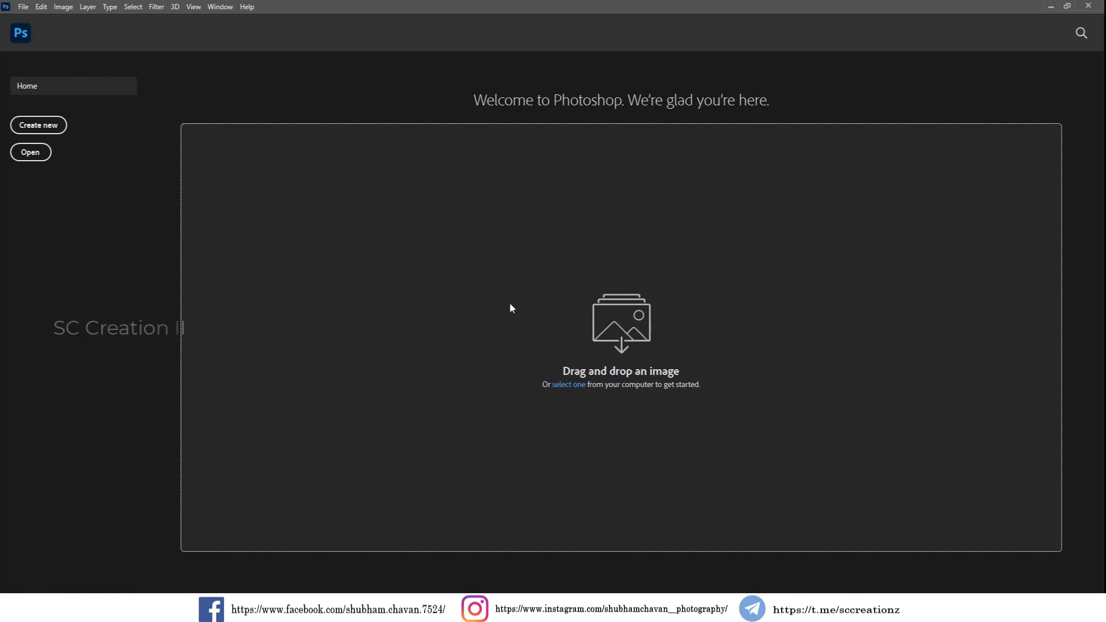
pyautogui.click(1051, 6)
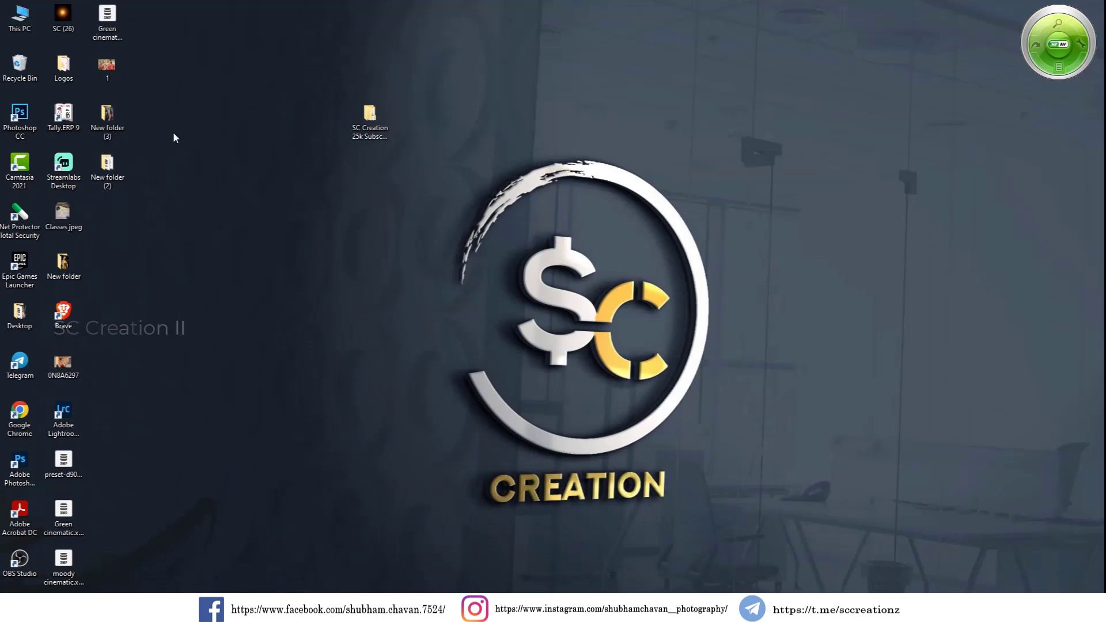
# Select all seven photos in New folder (3) and drag them toward Photoshop.
pyautogui.doubleClick(125, 120)
pyautogui.click(439, 364)
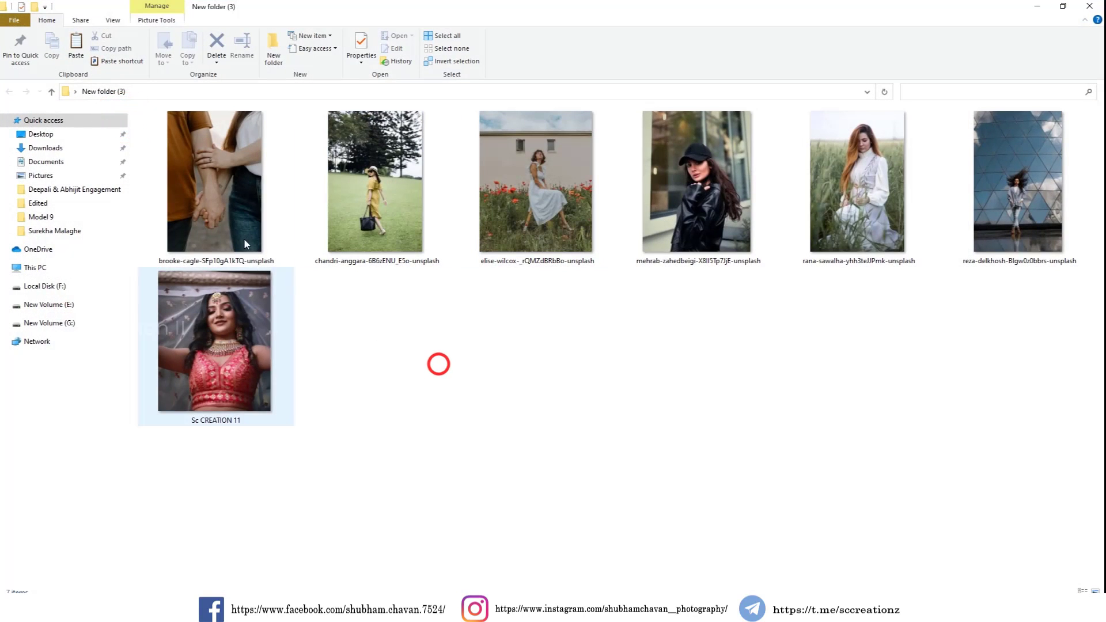
pyautogui.click(224, 205)
pyautogui.keyDown('shift'); pyautogui.click(215, 340); pyautogui.keyUp('shift')
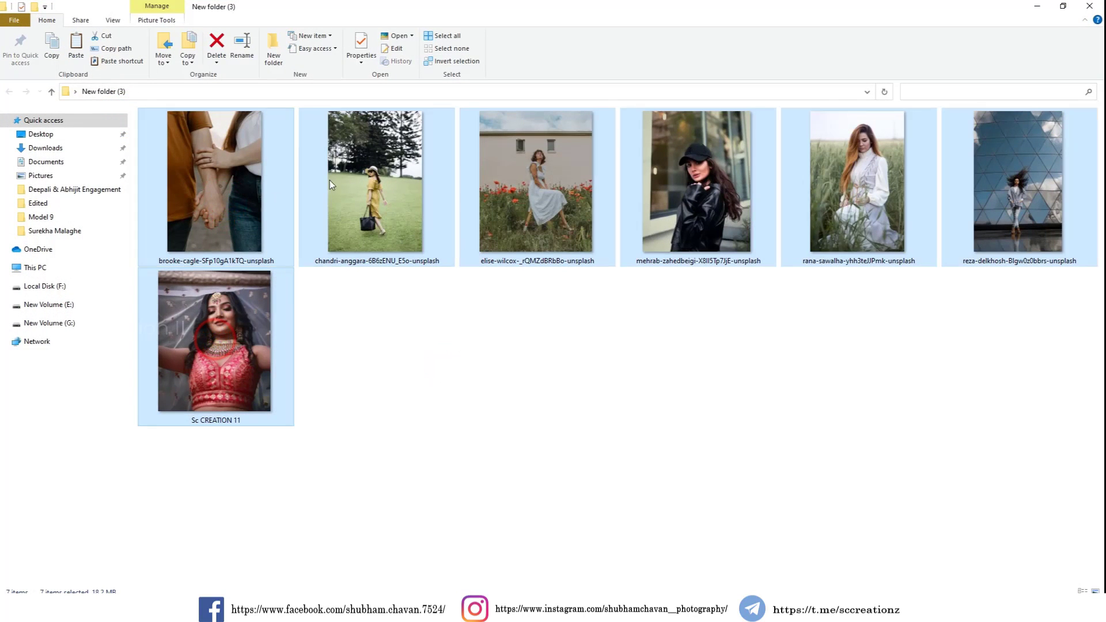
pyautogui.moveTo(245, 196); pyautogui.dragTo(570, 343)
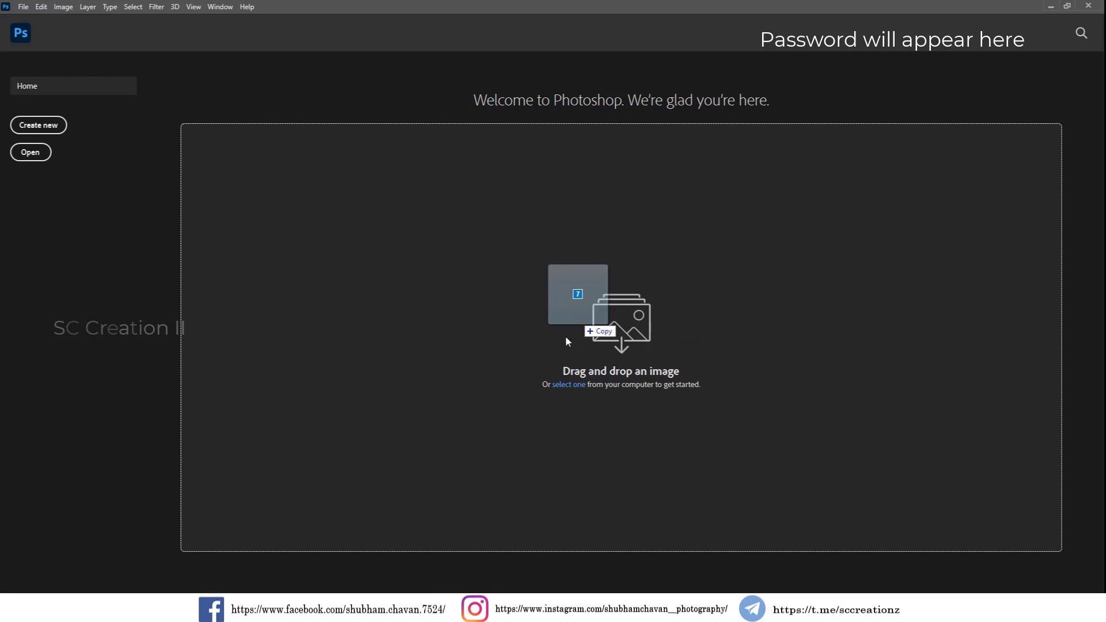
# Drop the seven photos into Photoshop and dock the floating photo windows as tabs.
pyautogui.moveTo(569, 342); pyautogui.dragTo(616, 314)
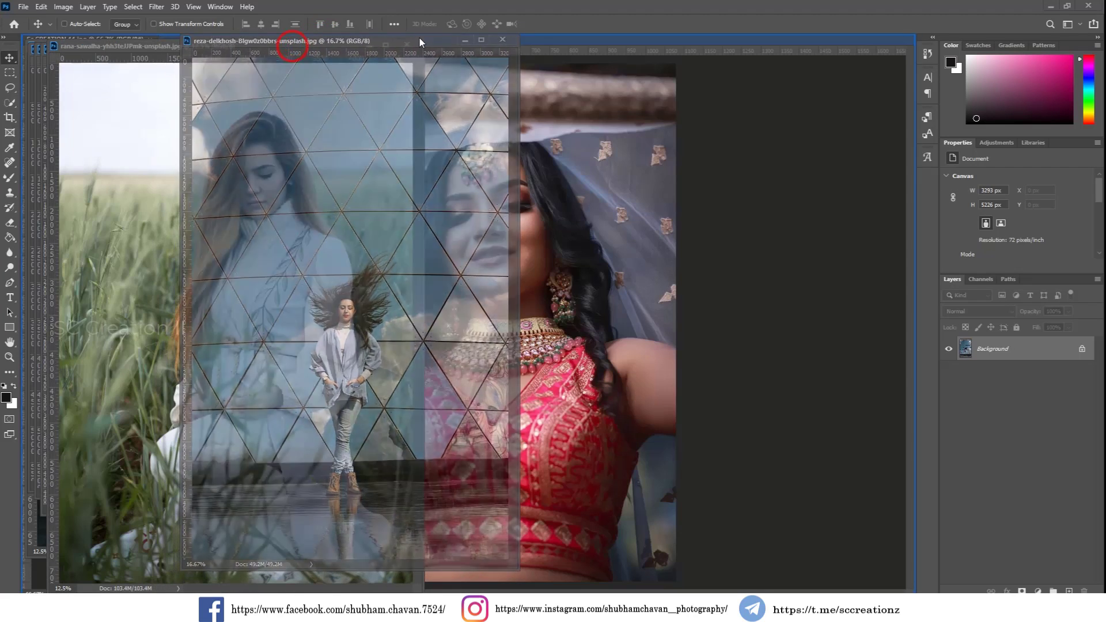
pyautogui.moveTo(419, 36)
pyautogui.mouseDown()
pyautogui.moveTo(282, 44)
pyautogui.moveTo(493, 42)
pyautogui.mouseUp()
pyautogui.moveTo(296, 46); pyautogui.dragTo(574, 41)
pyautogui.click(273, 48)
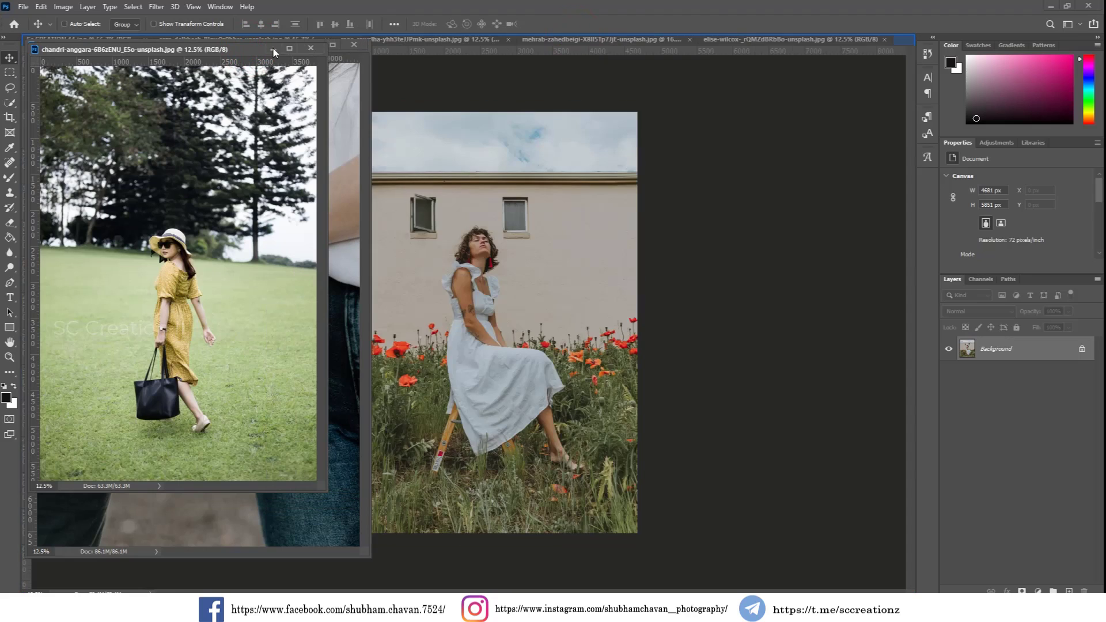
pyautogui.moveTo(273, 49); pyautogui.dragTo(404, 48)
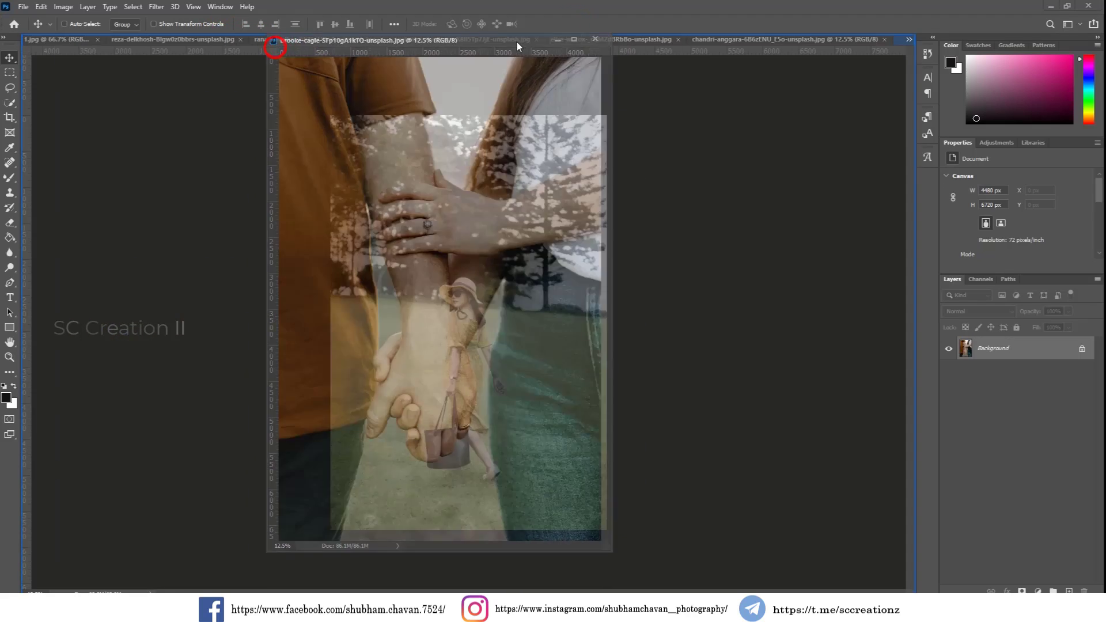
pyautogui.moveTo(275, 46); pyautogui.dragTo(517, 40)
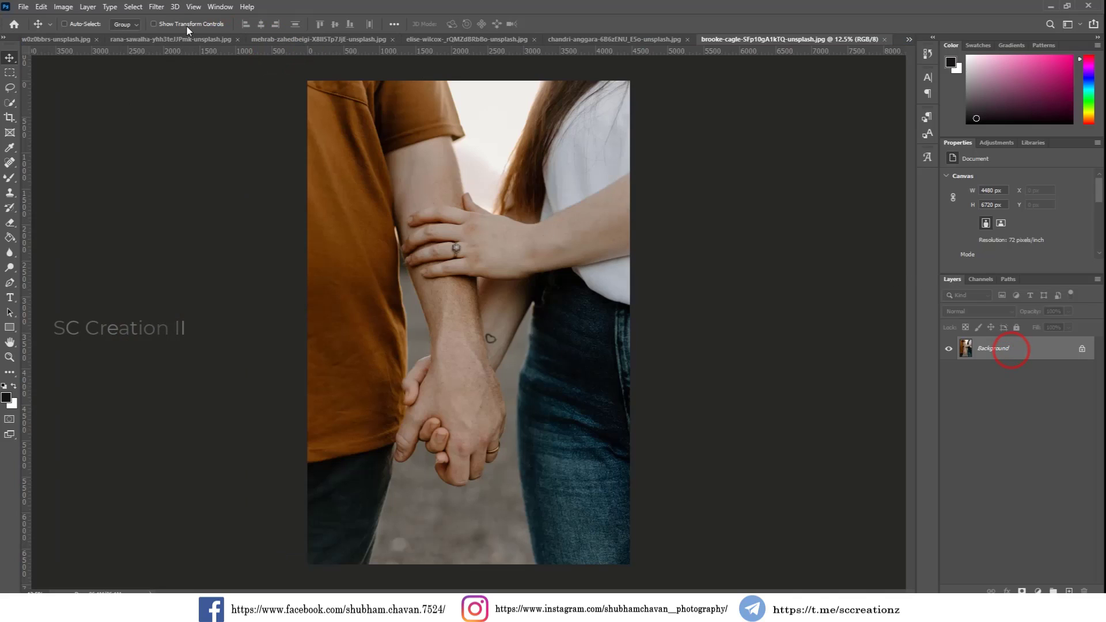
pyautogui.click(155, 7)
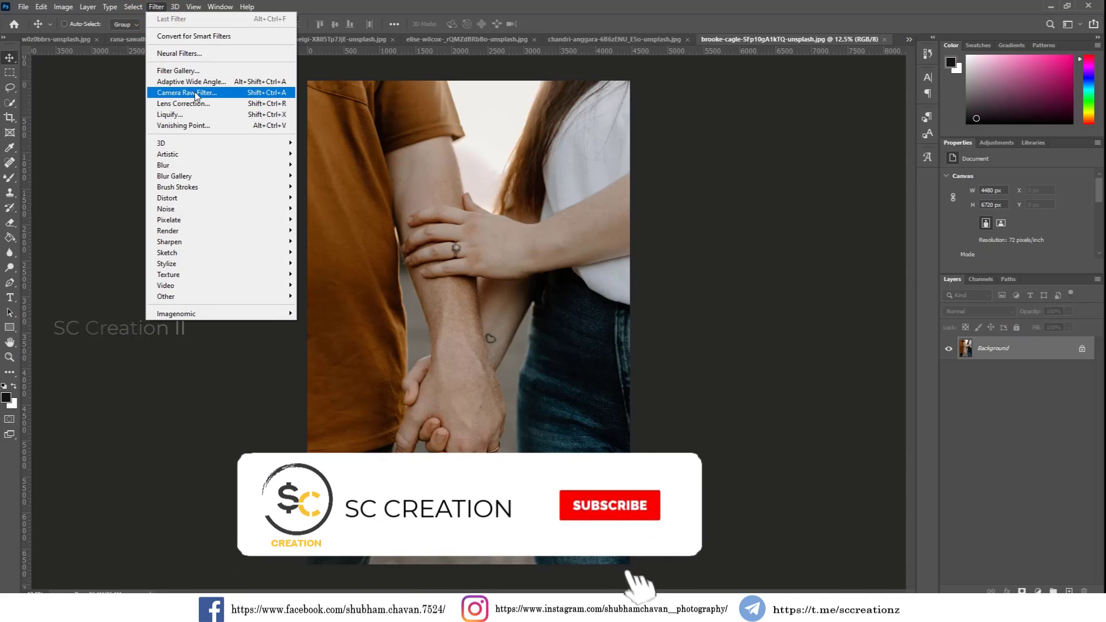
# Apply Top 5 Presets by SC Creation II preset 4 to the couple photo in Camera Raw.
pyautogui.click(226, 94)
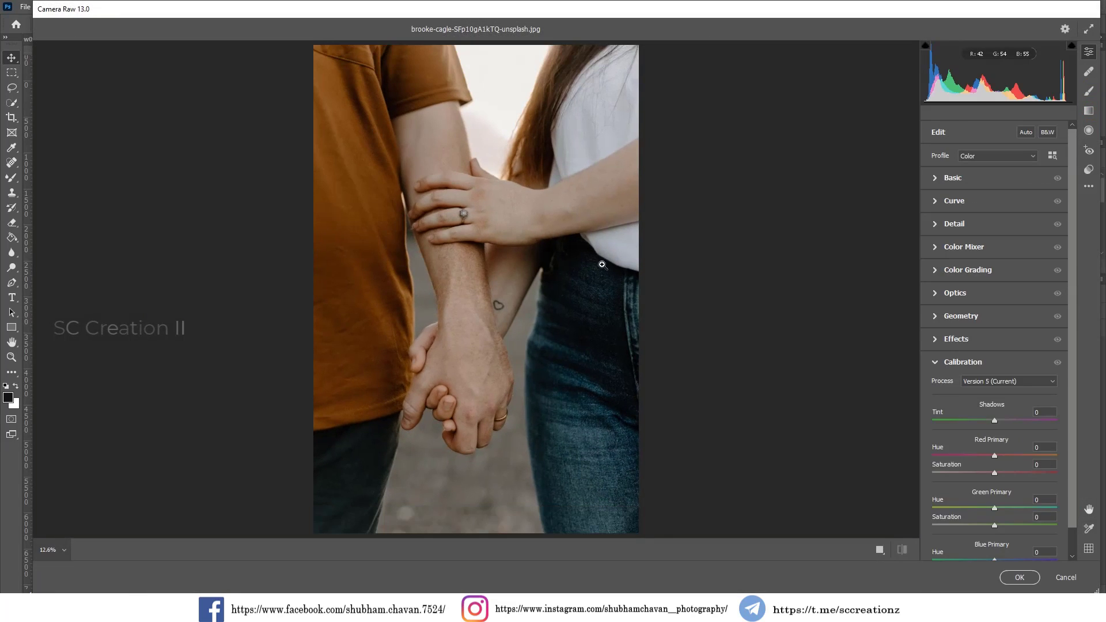
pyautogui.click(1089, 169)
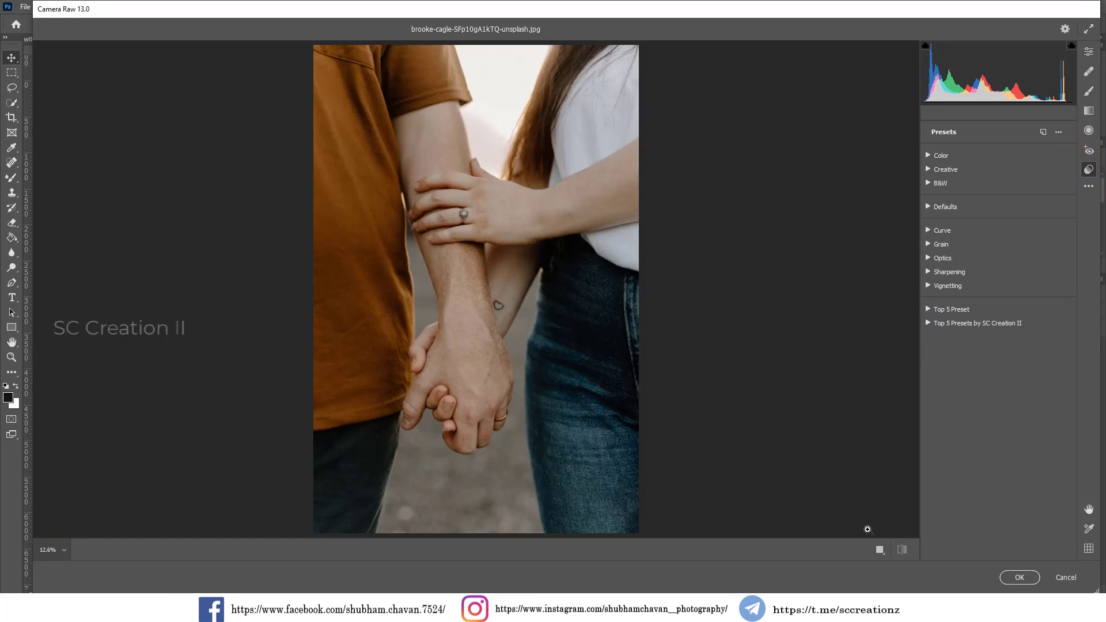
pyautogui.click(880, 549)
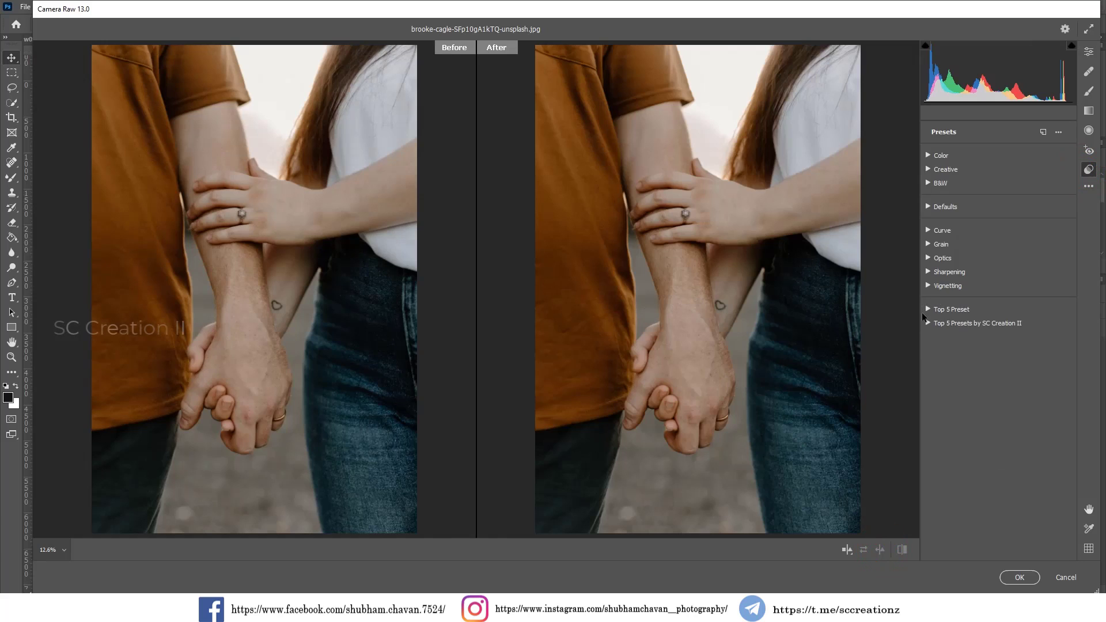
pyautogui.click(927, 310)
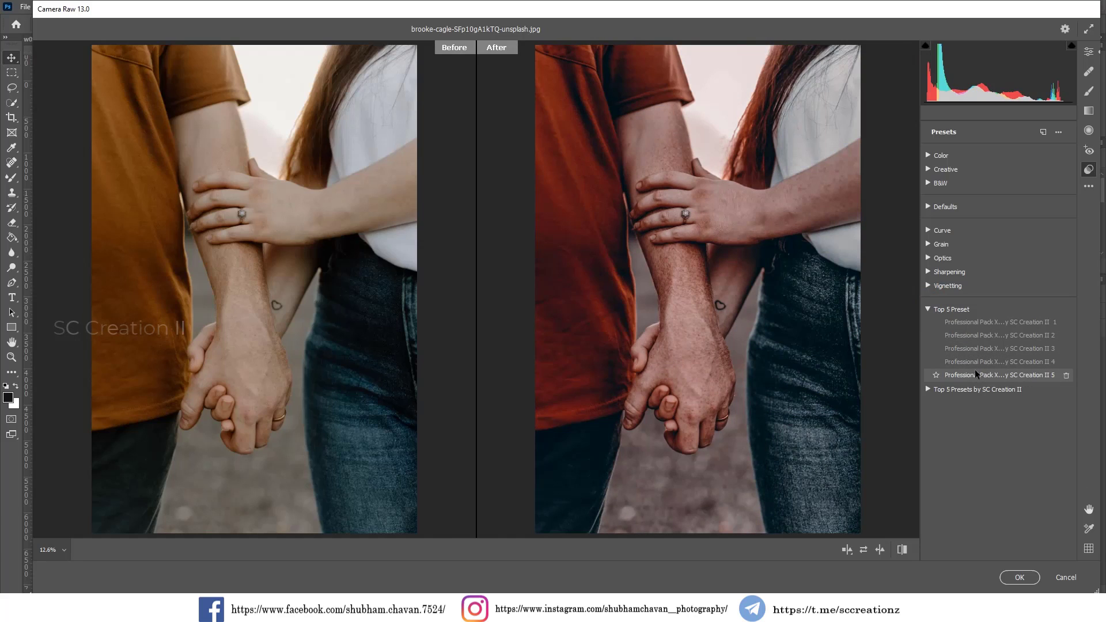
pyautogui.click(936, 390)
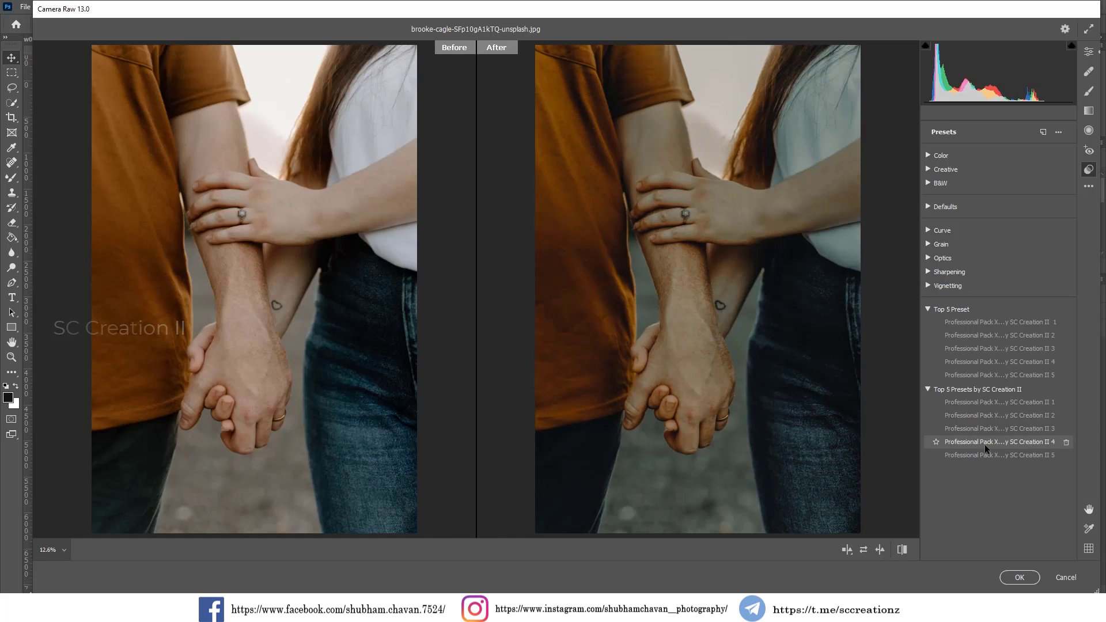
pyautogui.click(984, 444)
pyautogui.click(1019, 578)
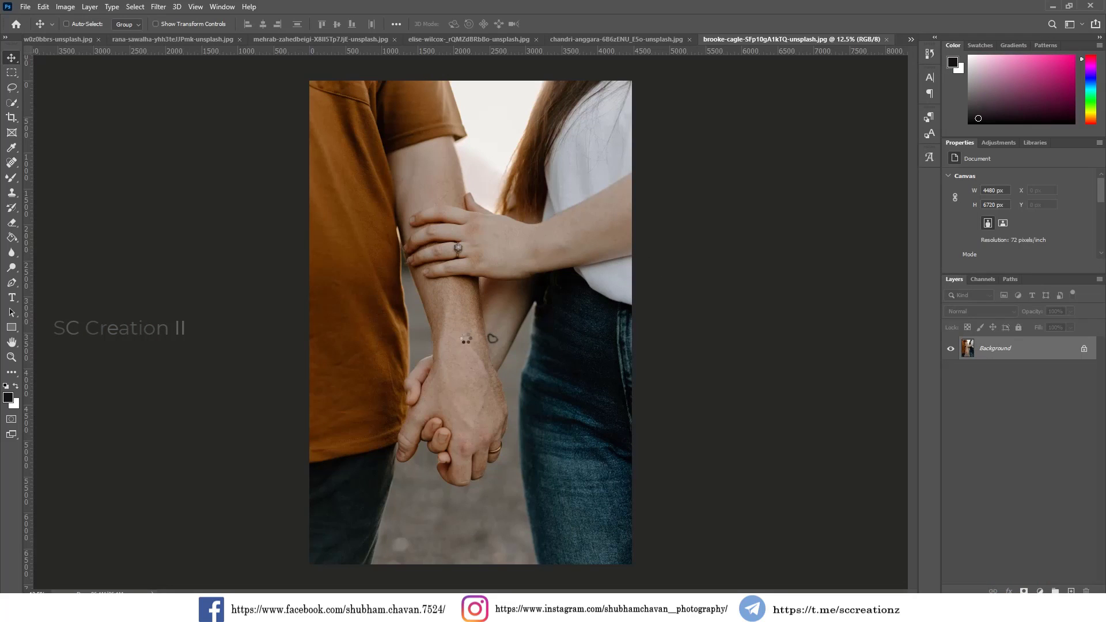
# Undo and redo to compare before/after, then switch to the yellow dress photo.
pyautogui.hotkey('ctrl', 'z')
pyautogui.hotkey('ctrl', 'shift', 'z')
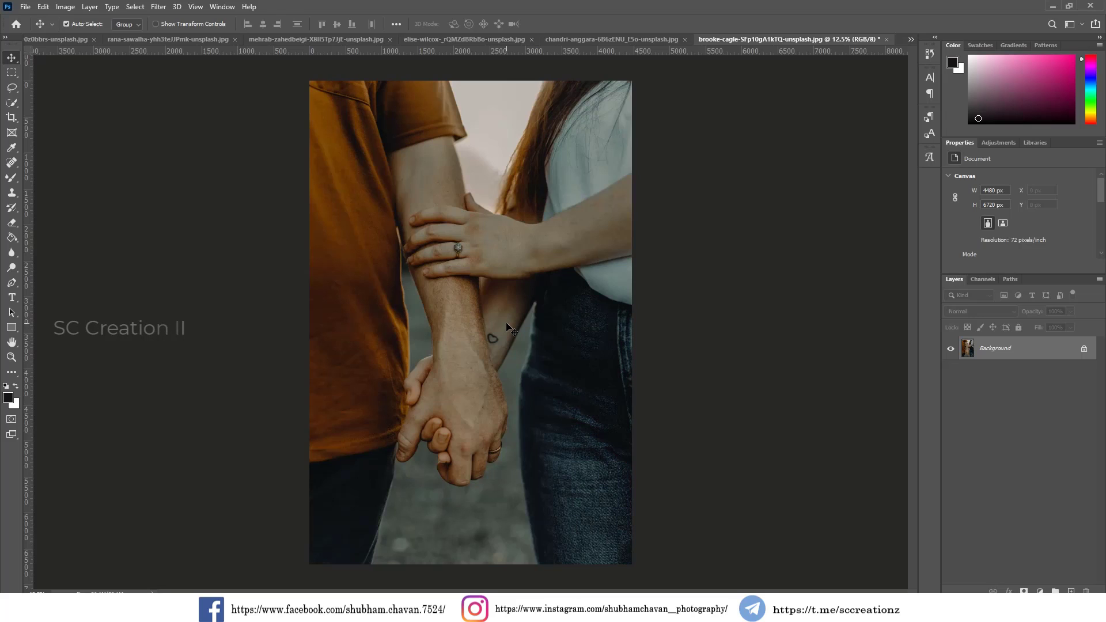
pyautogui.click(622, 40)
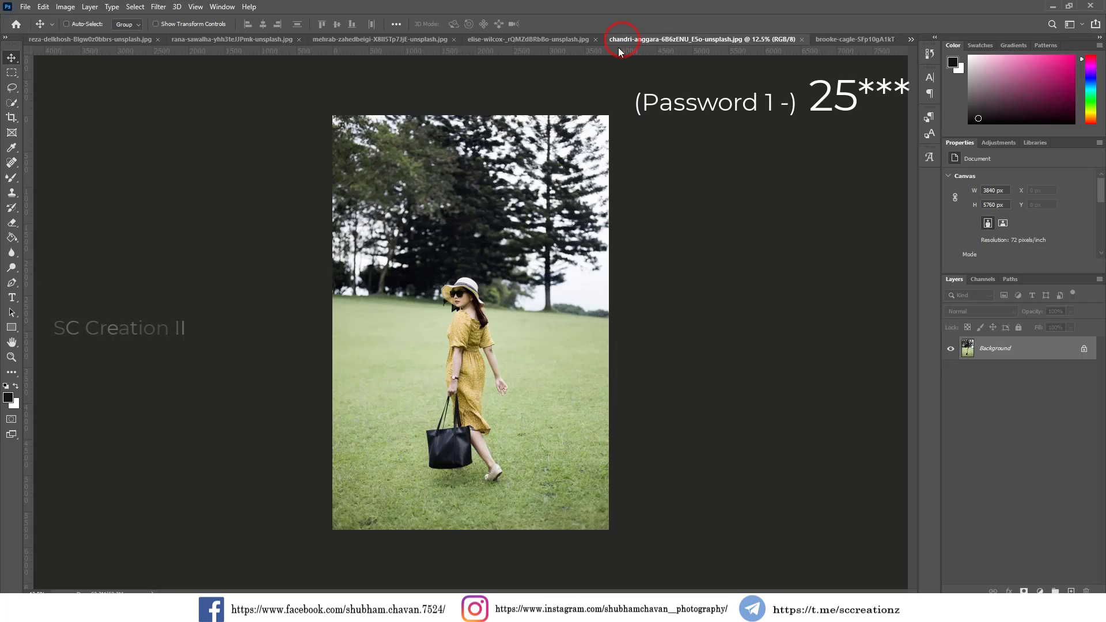
# Apply Top 5 Preset 3 to the field photo via Camera Raw Filter, checking Before/After.
pyautogui.click(158, 6)
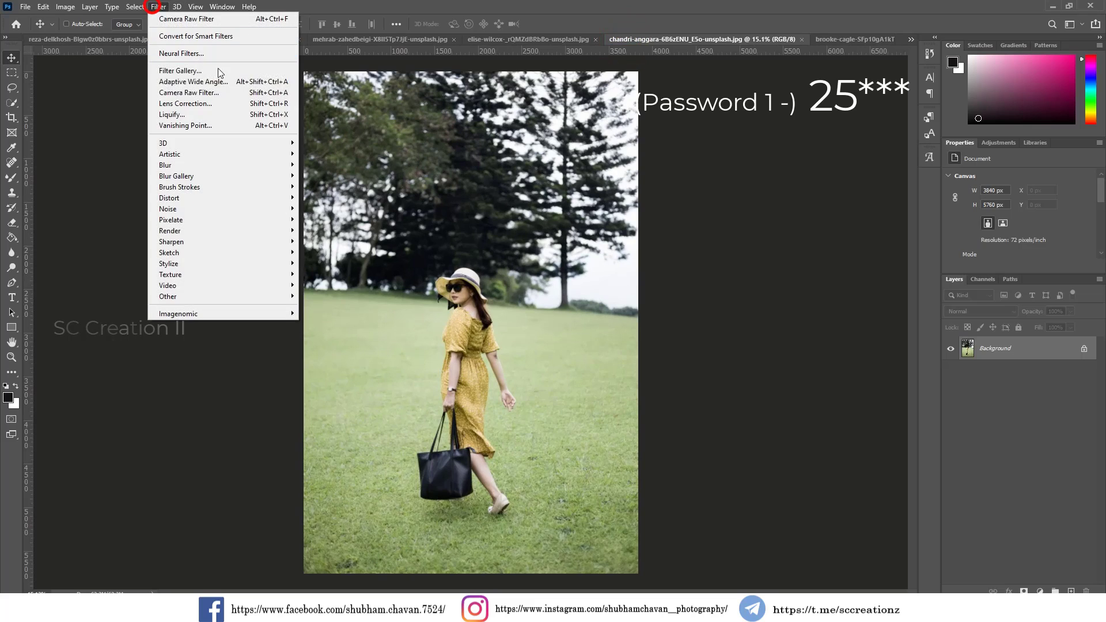
pyautogui.click(205, 92)
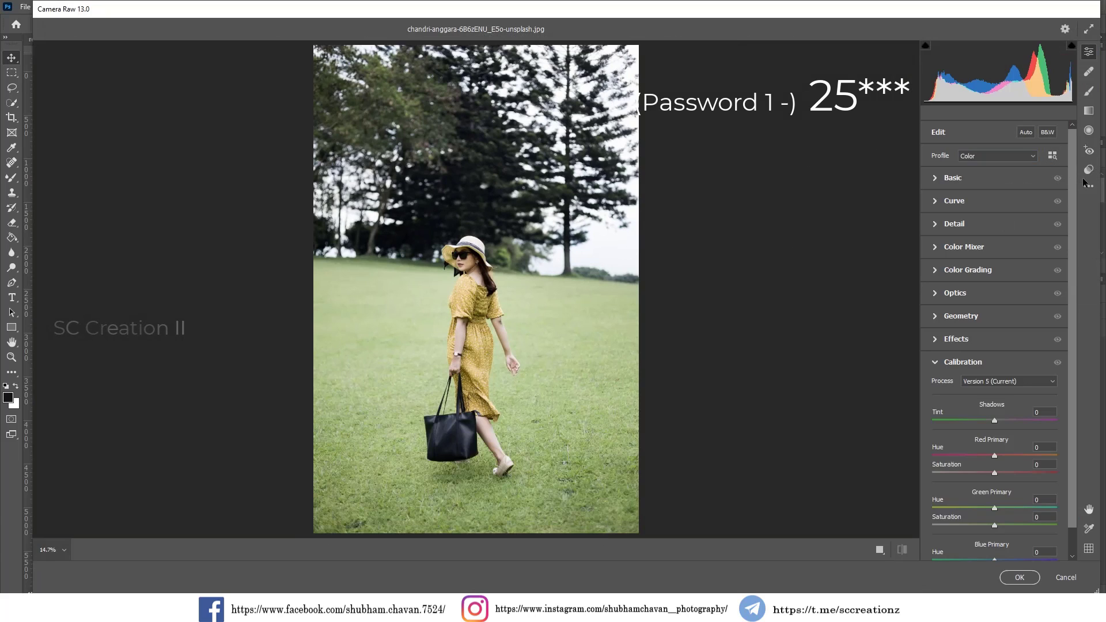
pyautogui.click(1089, 169)
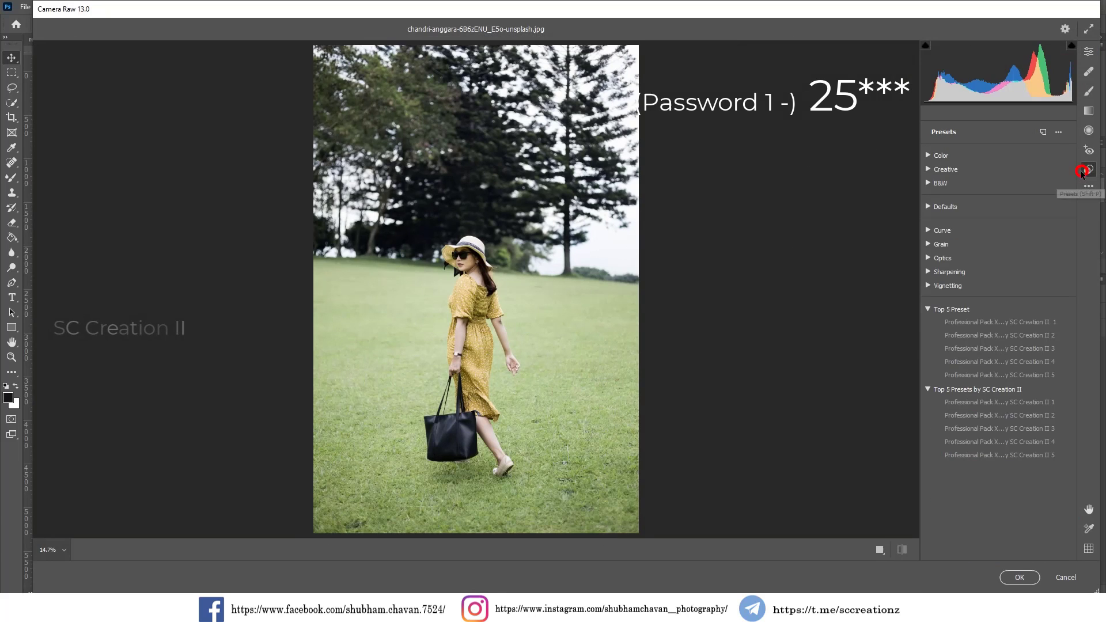
pyautogui.click(965, 322)
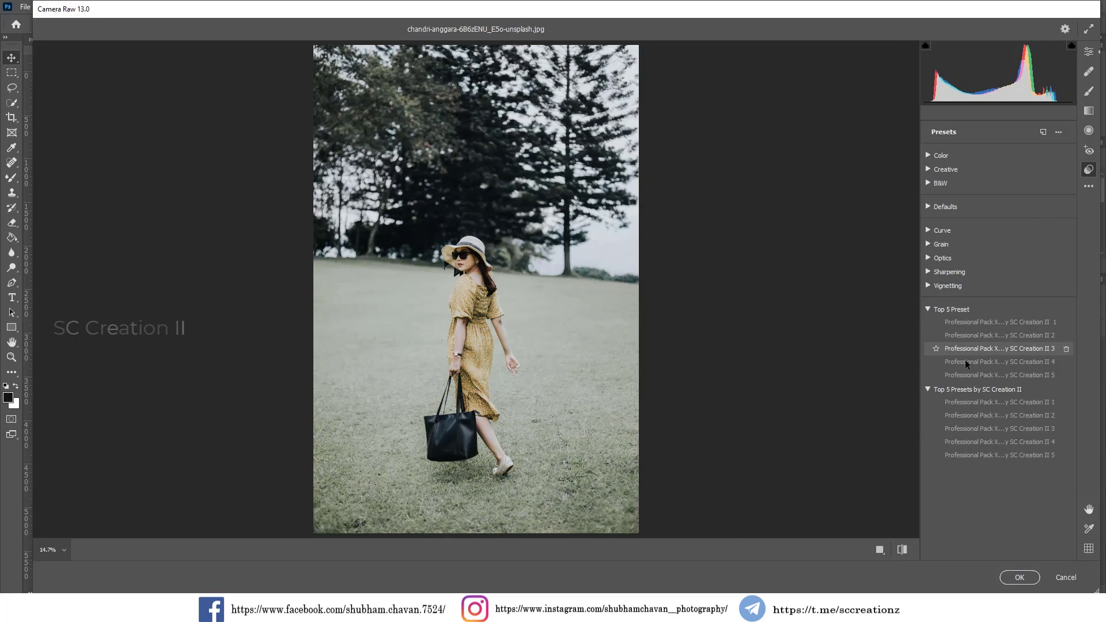
pyautogui.click(967, 353)
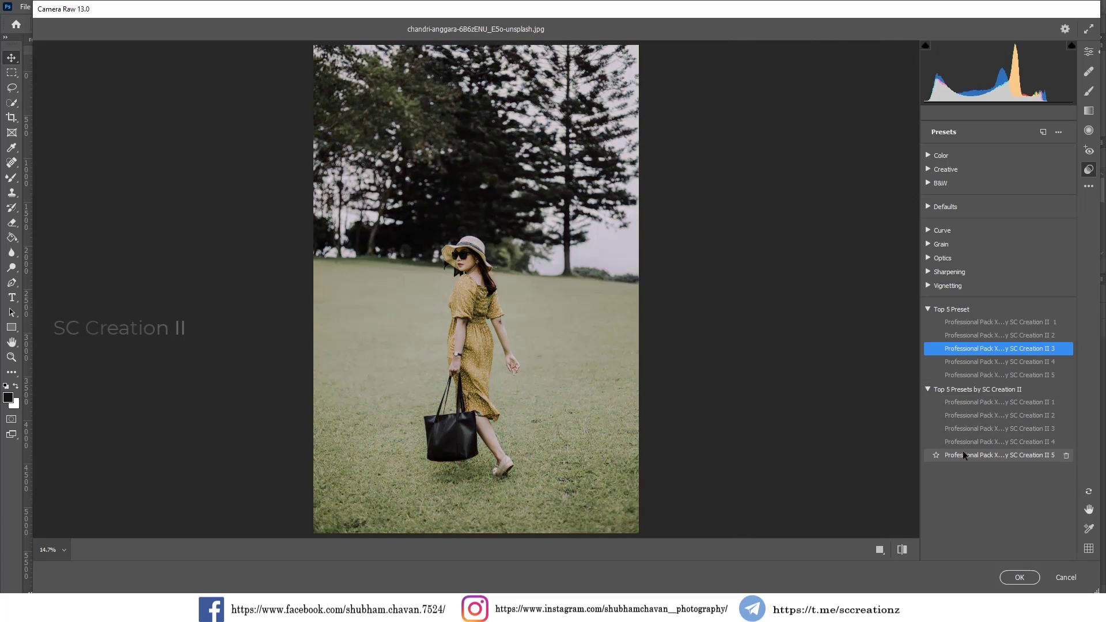
pyautogui.moveTo(460, 258); pyautogui.dragTo(532, 340)
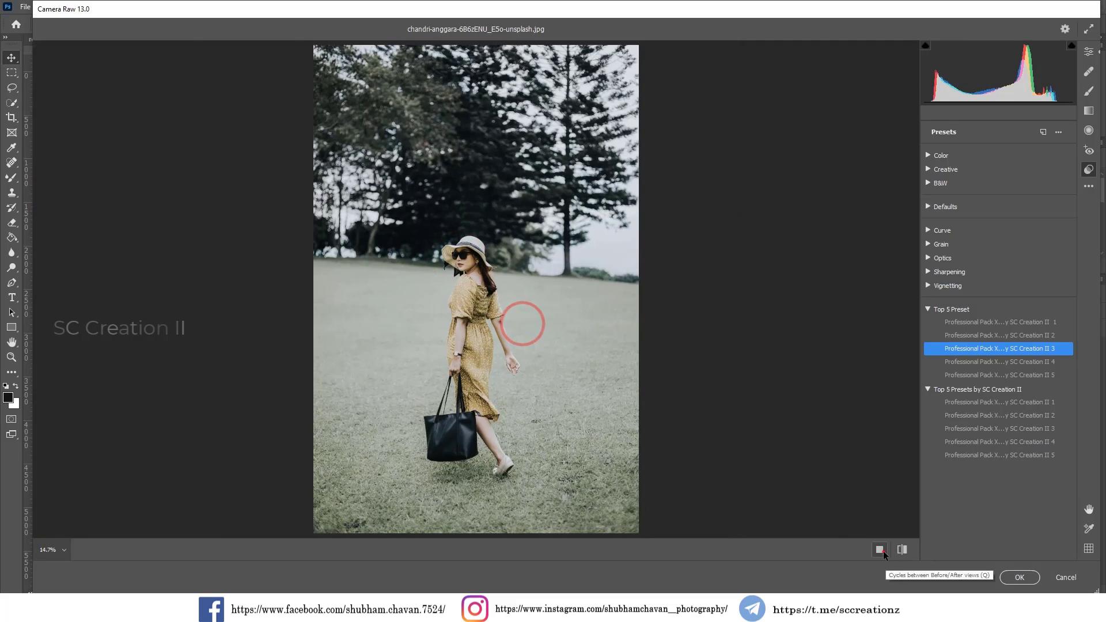
pyautogui.click(882, 550)
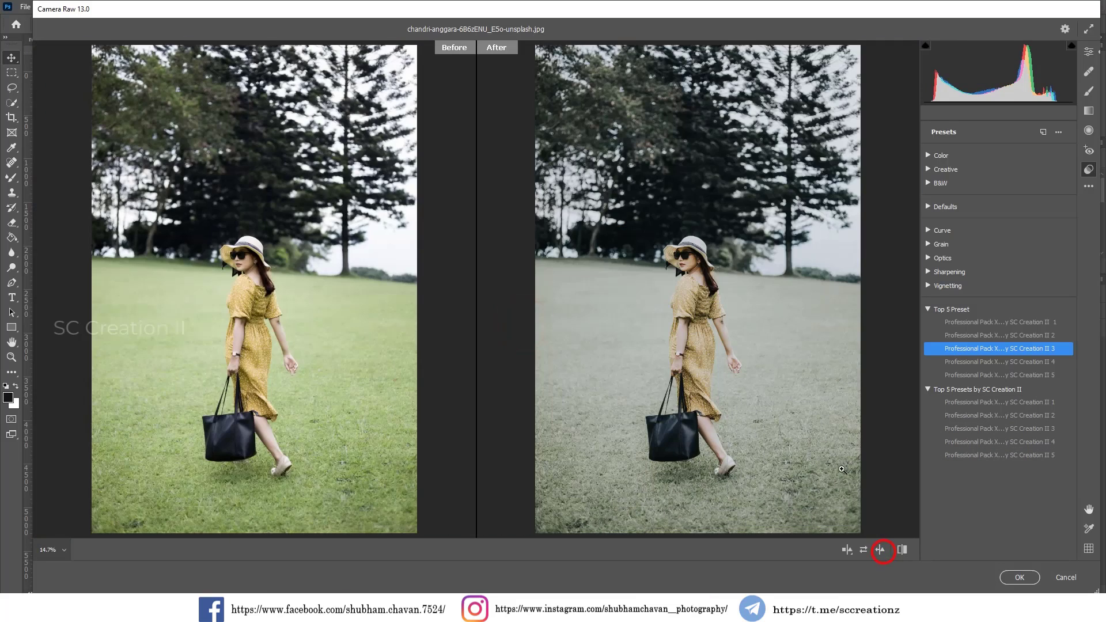
pyautogui.click(1019, 578)
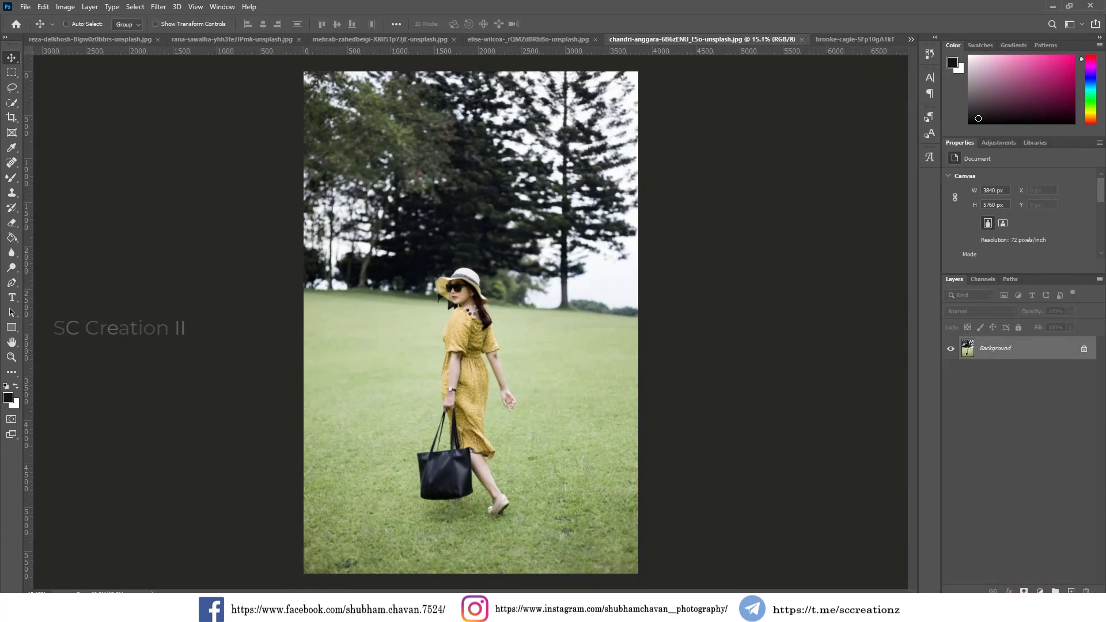
# Undo and redo to compare with the original, then activate the poppy-field tab.
pyautogui.hotkey('ctrl', 'z')
pyautogui.hotkey('ctrl', 'shift', 'z')
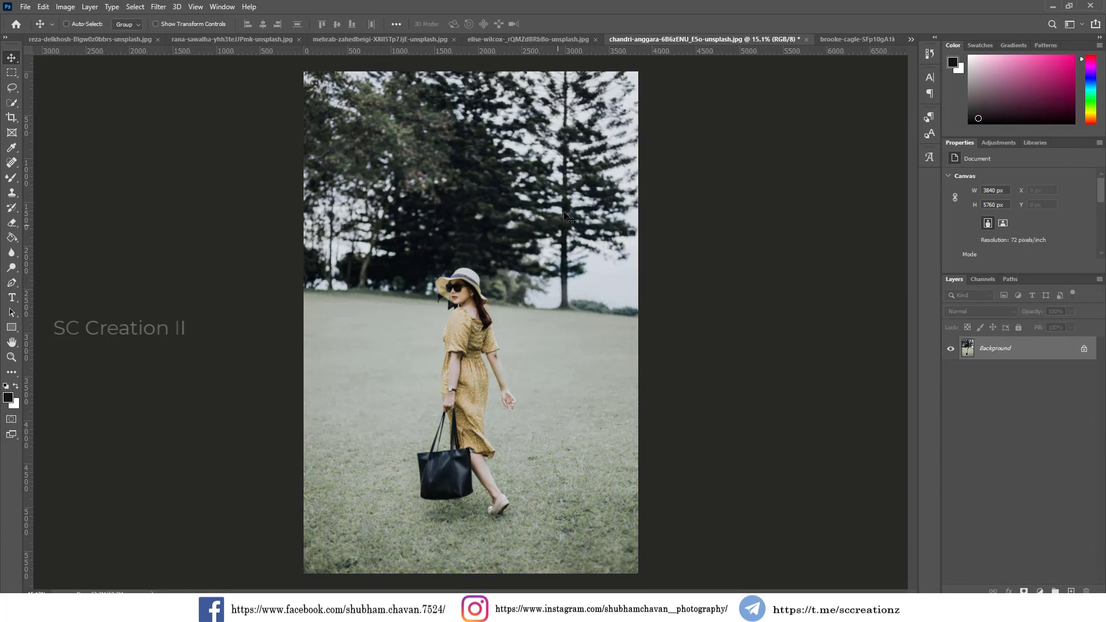
pyautogui.click(507, 40)
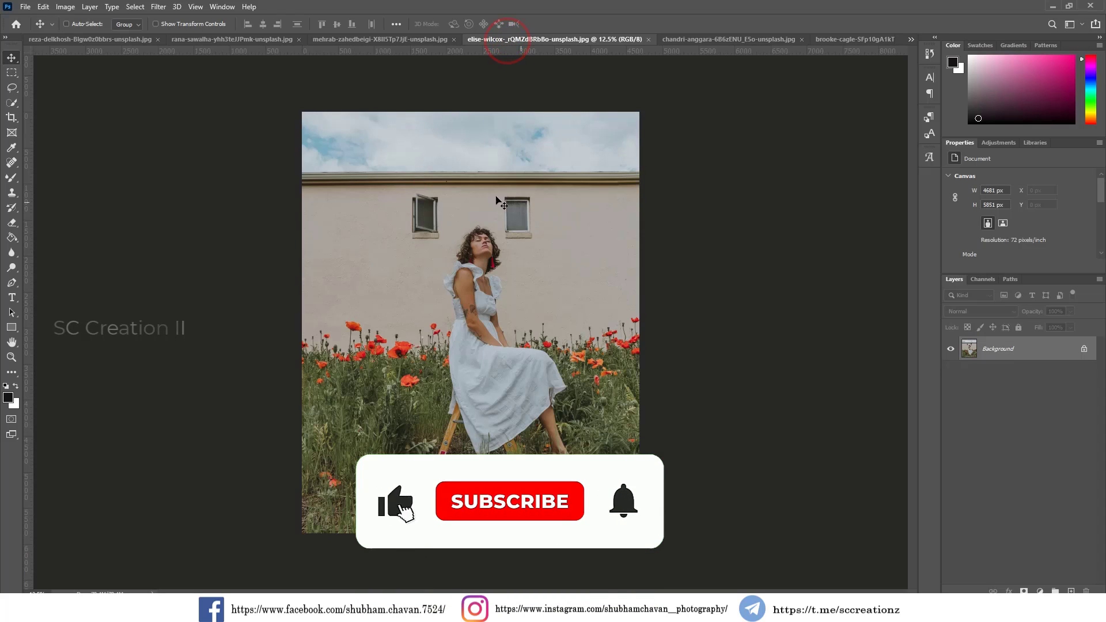
# Apply SC Creation II preset 3 to the poppy photo in Camera Raw, then undo/redo to compare.
pyautogui.hotkey('ctrl', '+')
pyautogui.click(158, 7)
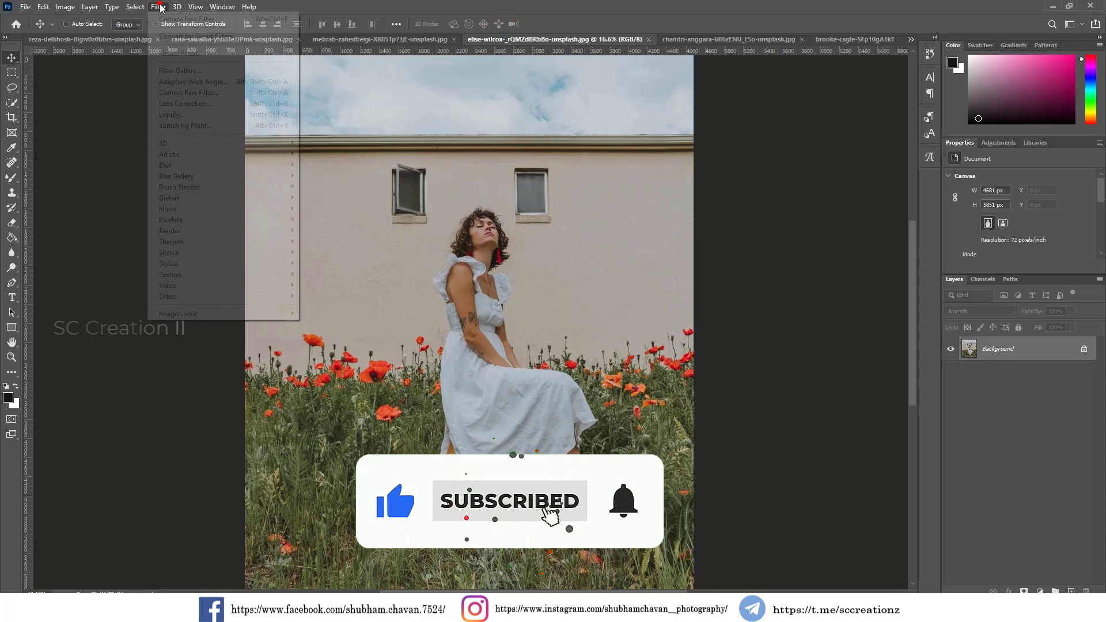
pyautogui.click(218, 91)
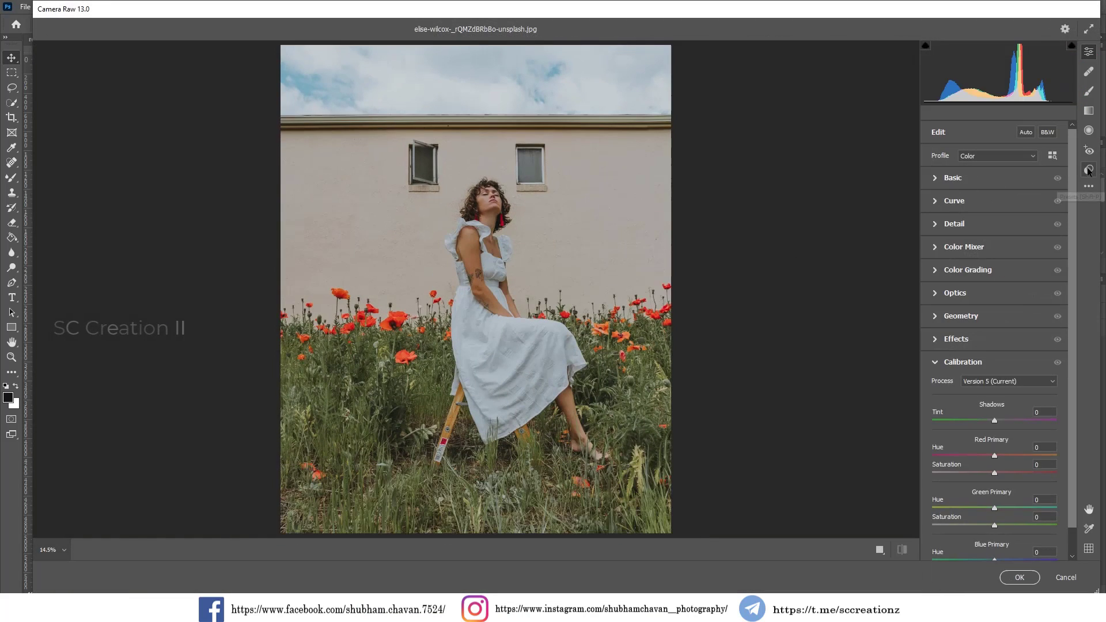
pyautogui.click(1089, 170)
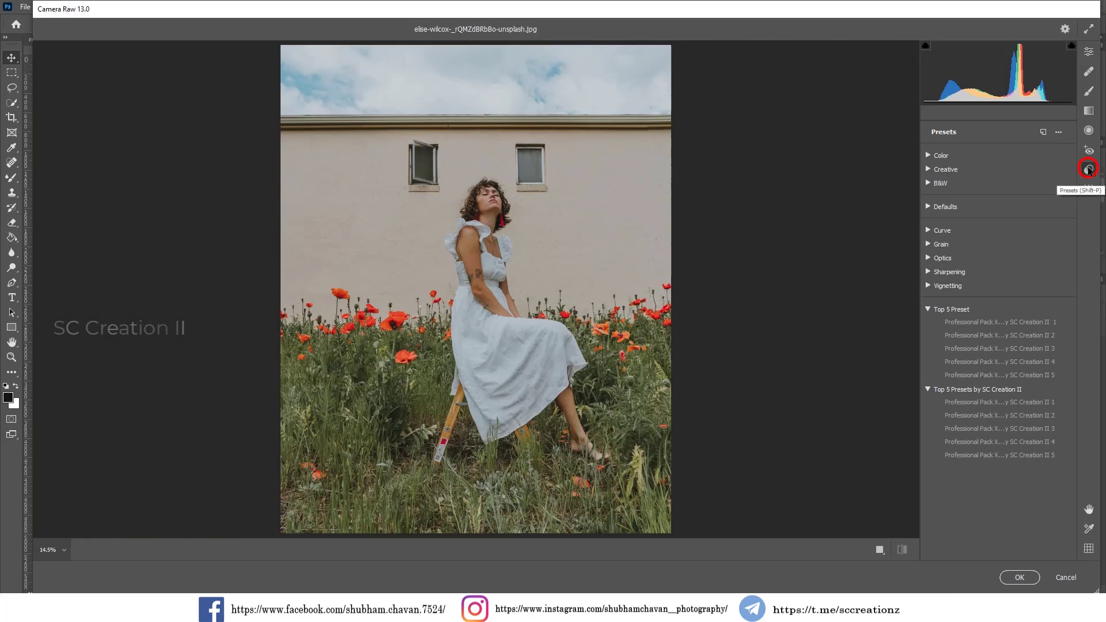
pyautogui.click(994, 324)
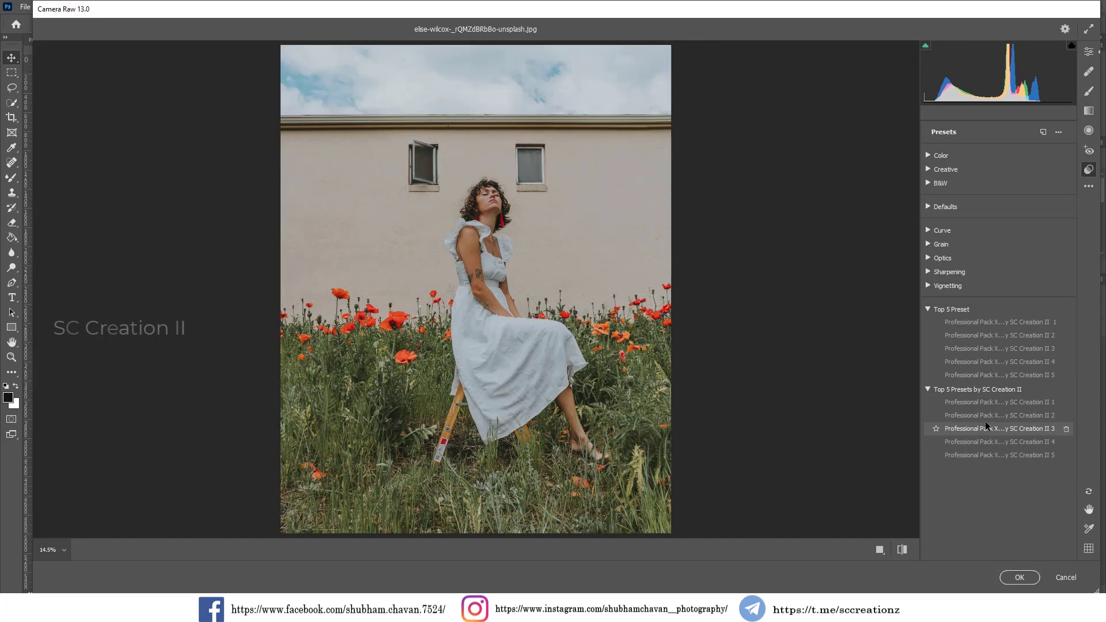
pyautogui.click(985, 441)
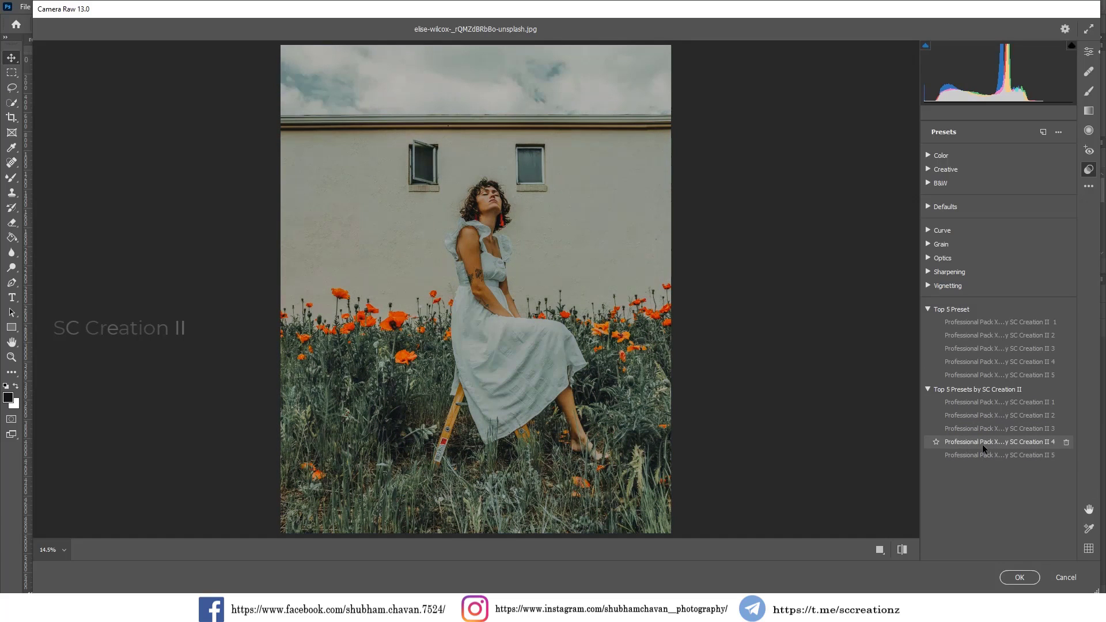
pyautogui.click(979, 428)
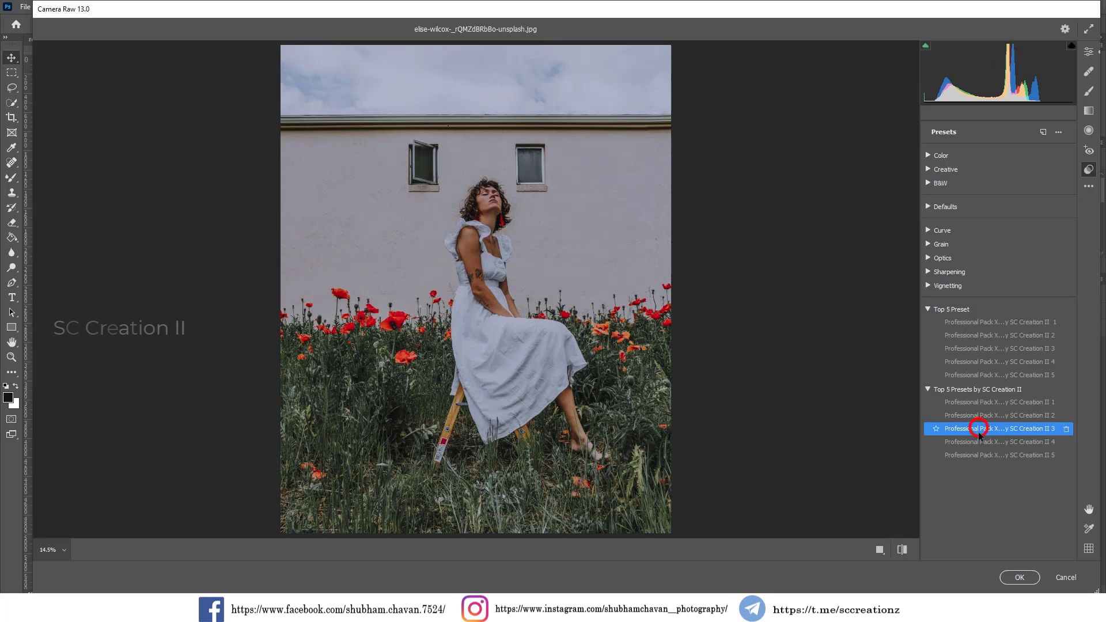
pyautogui.click(1011, 578)
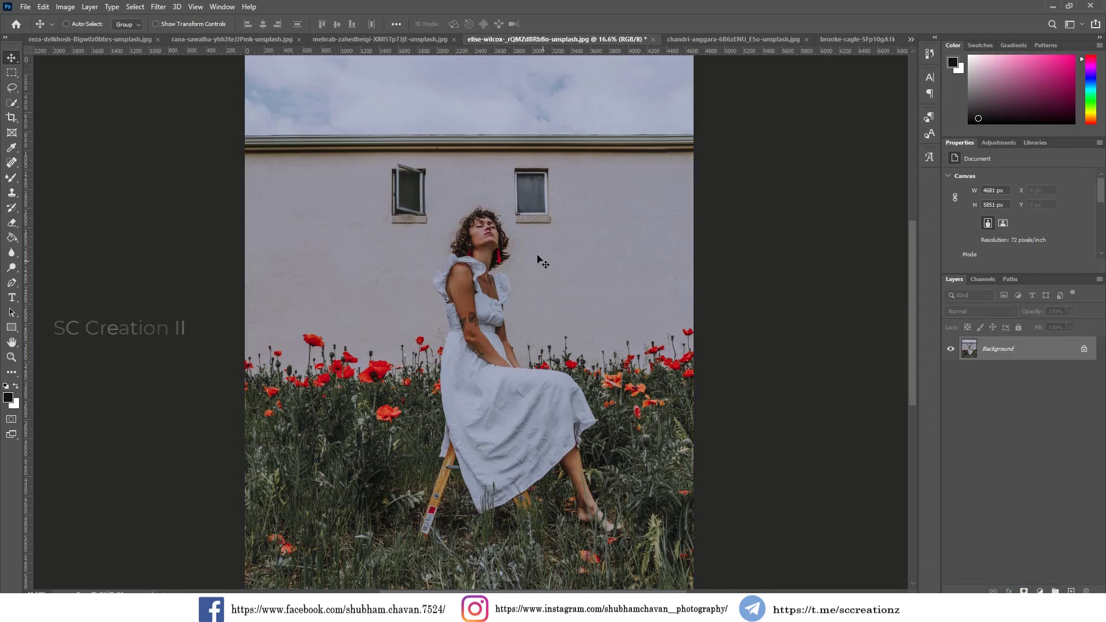
pyautogui.hotkey('ctrl', 'z')
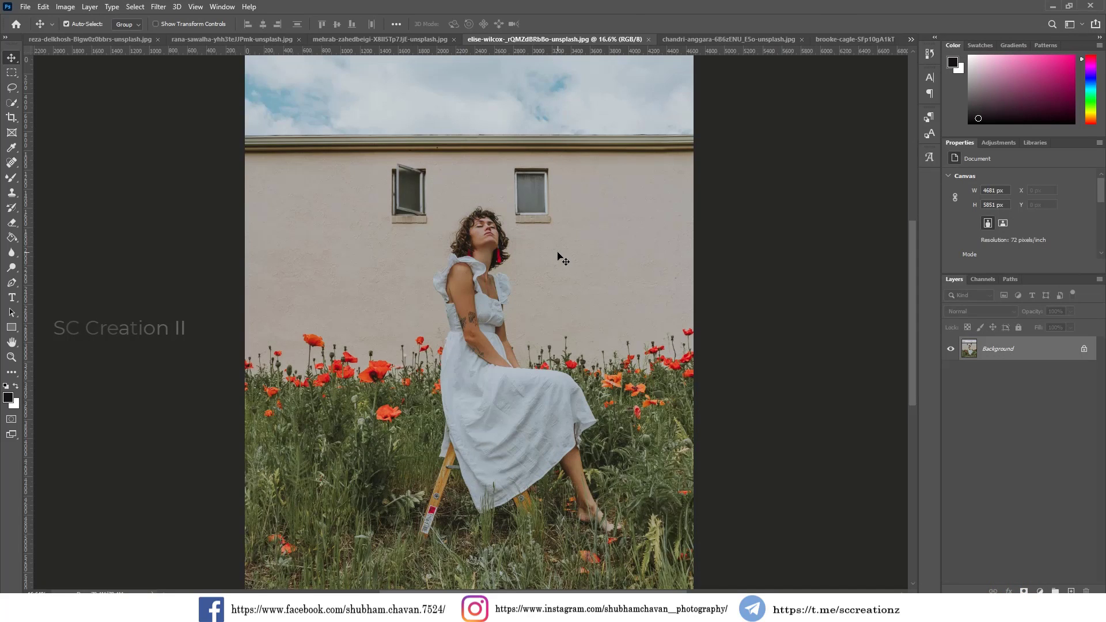
pyautogui.hotkey('ctrl', 'shift', 'z')
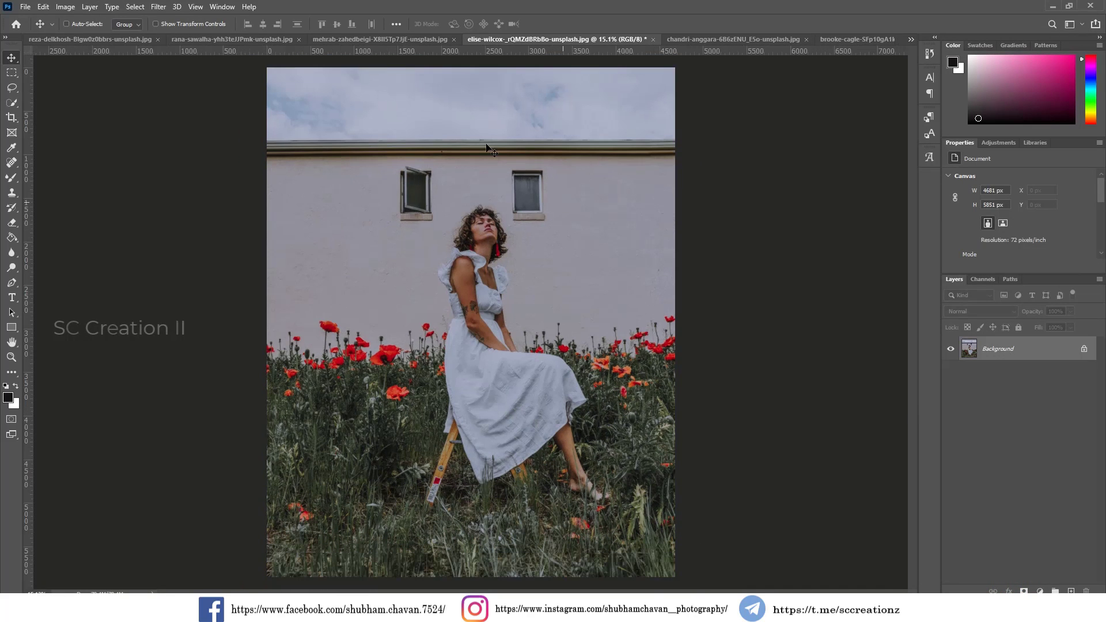
# Open the Camera Raw Filter on the black-cap portrait.
pyautogui.click(375, 39)
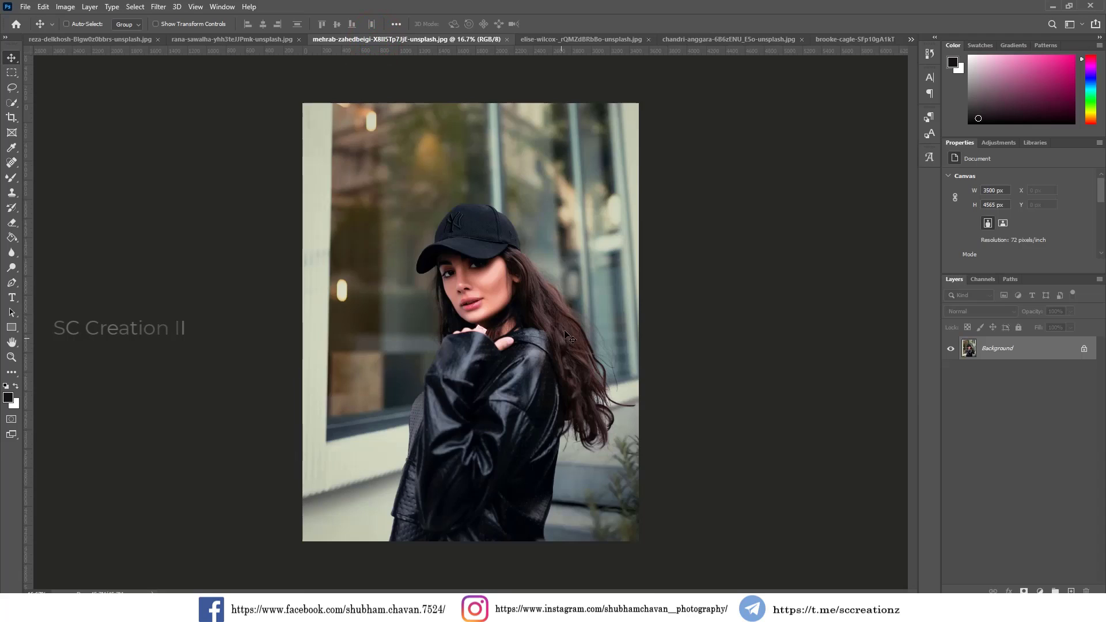
pyautogui.scroll(1, 570, 340)
pyautogui.click(154, 7)
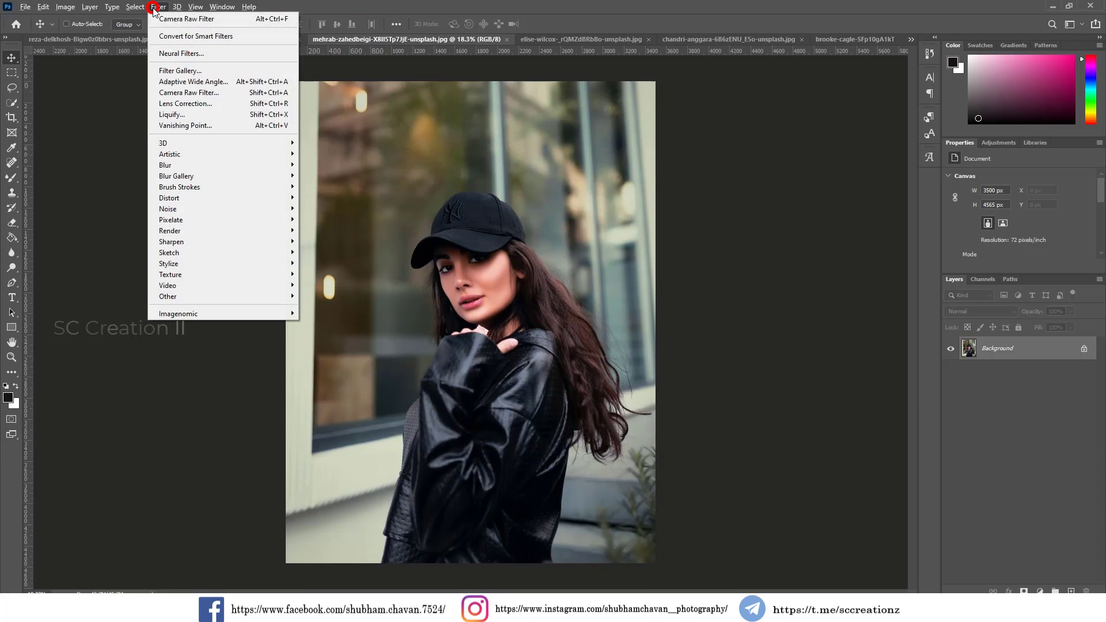
pyautogui.click(230, 95)
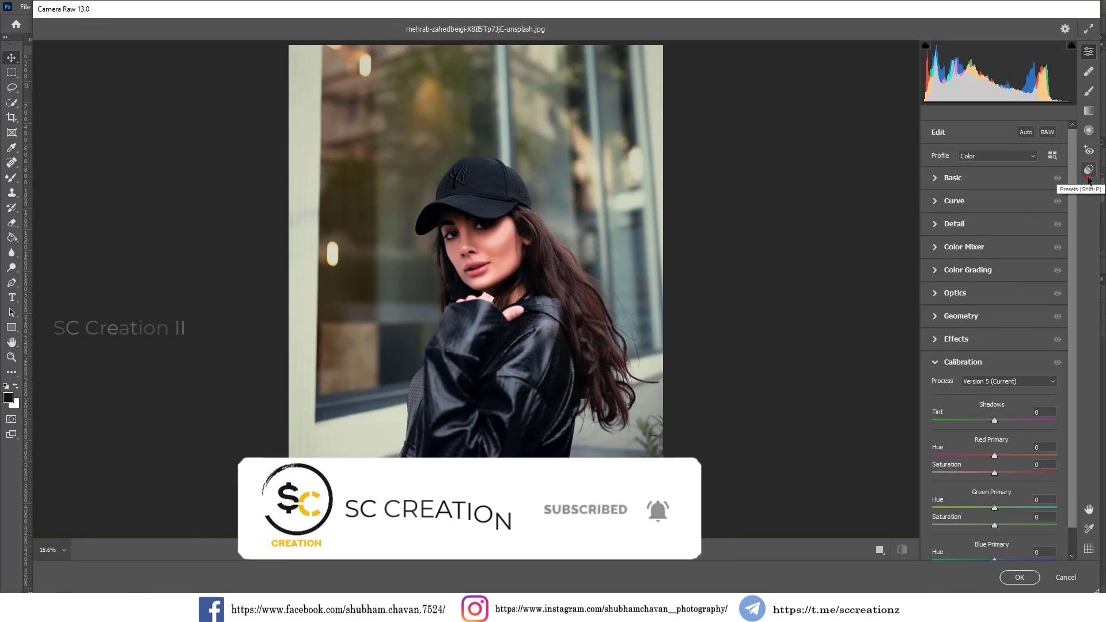
# Apply the SC Creation II preset 4 from the Presets panel and commit it.
pyautogui.click(1089, 169)
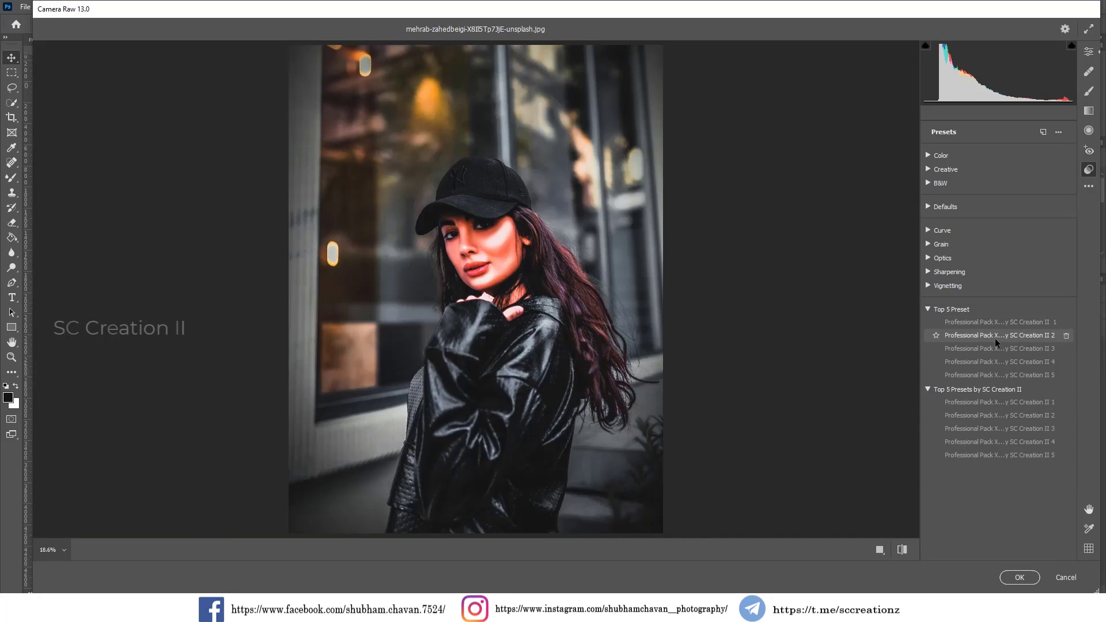
pyautogui.click(994, 338)
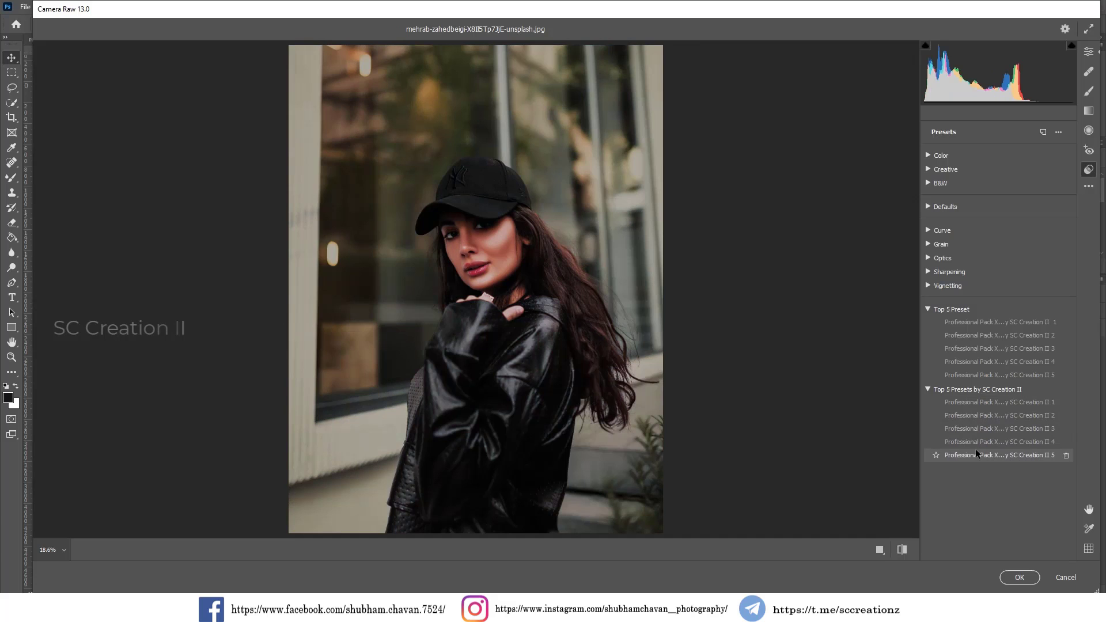
pyautogui.click(974, 443)
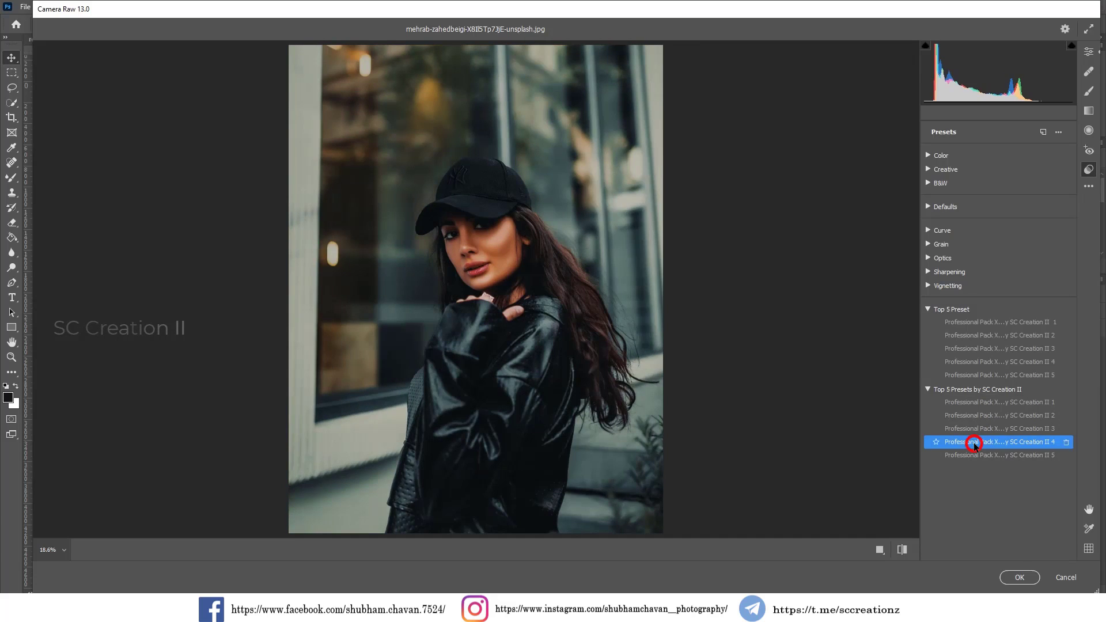
pyautogui.click(1009, 577)
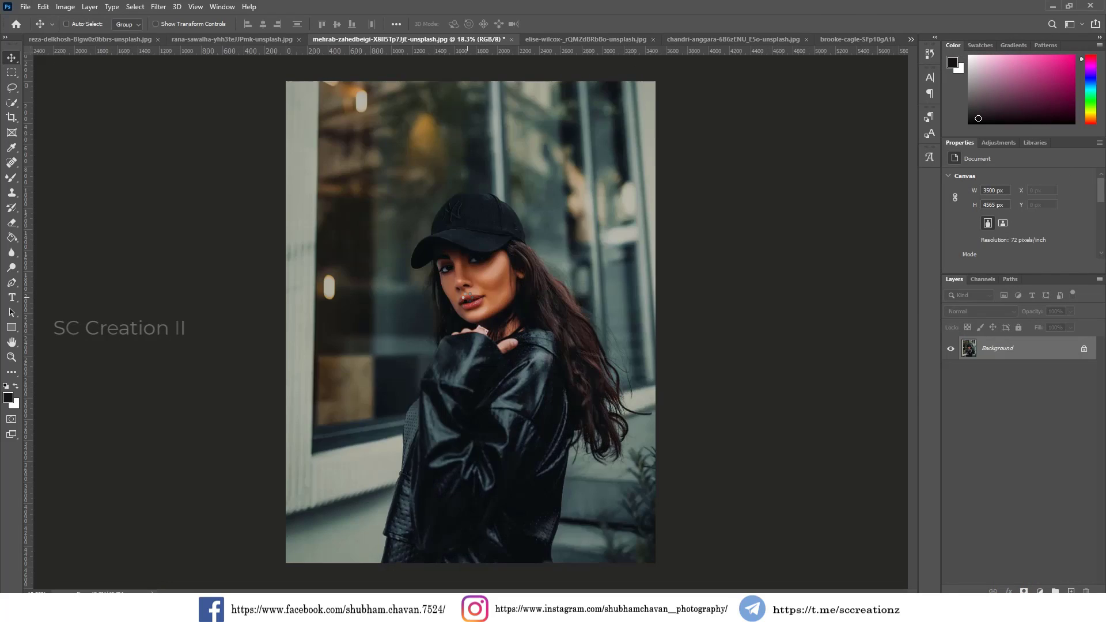
# Brighten the black-cap portrait with Levels, white input lowered to 203.
pyautogui.click(65, 6)
pyautogui.moveTo(82, 36)
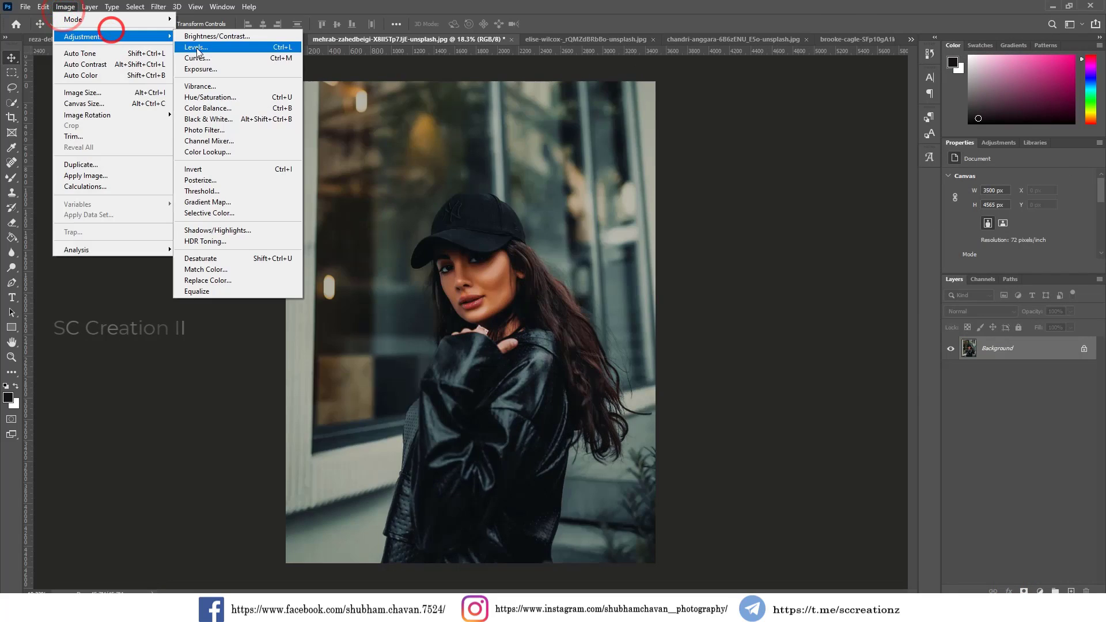
pyautogui.click(196, 53)
pyautogui.moveTo(891, 233); pyautogui.dragTo(862, 233)
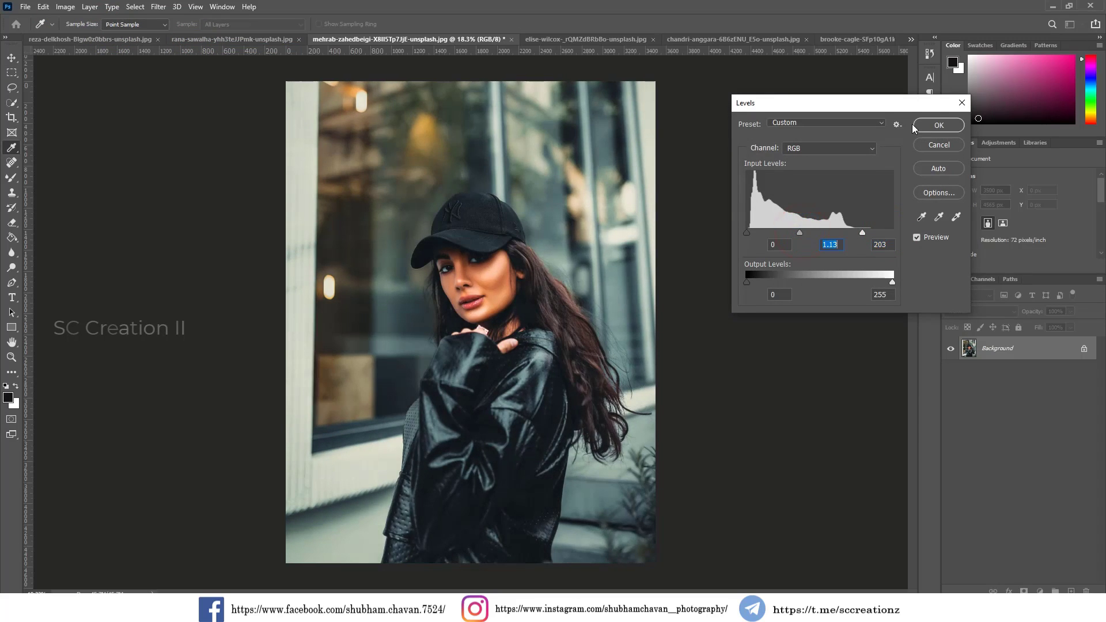
pyautogui.click(930, 121)
# Compare the Levels change with undo/redo, then switch to the wheat-field portrait.
pyautogui.scroll(-2, 444, 283)
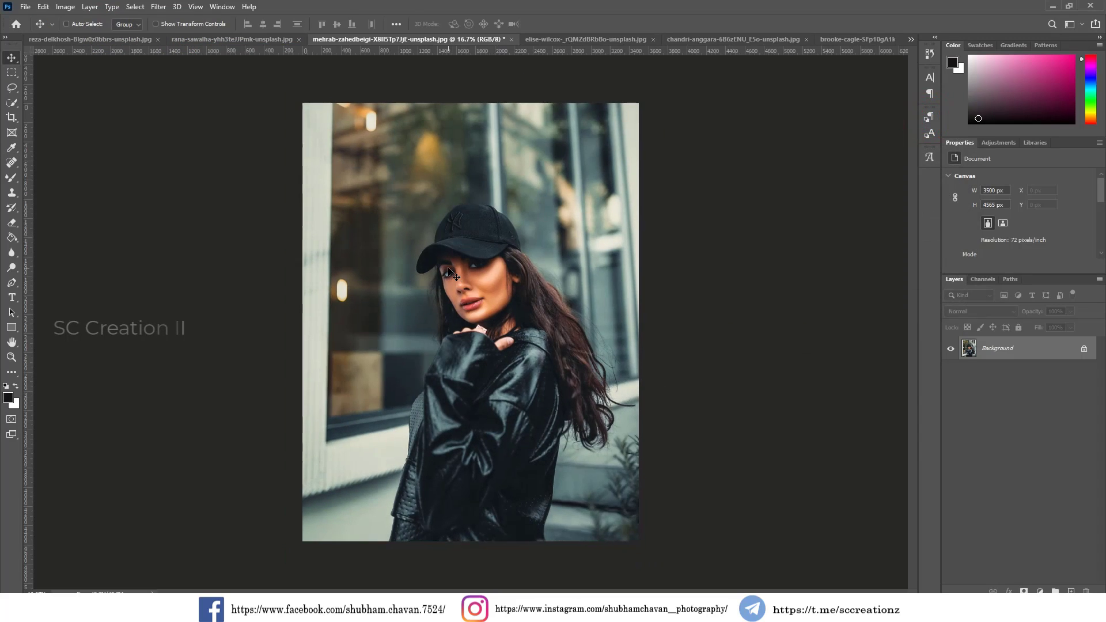
pyautogui.hotkey('ctrl', 'z')
pyautogui.hotkey('ctrl', 'shift', 'z')
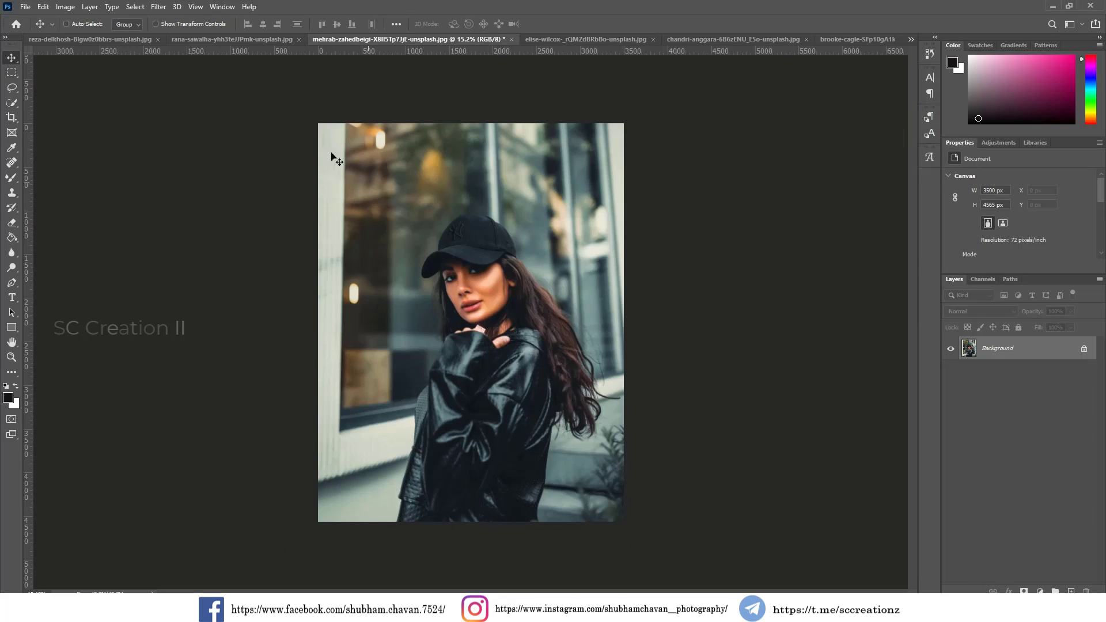
pyautogui.click(230, 40)
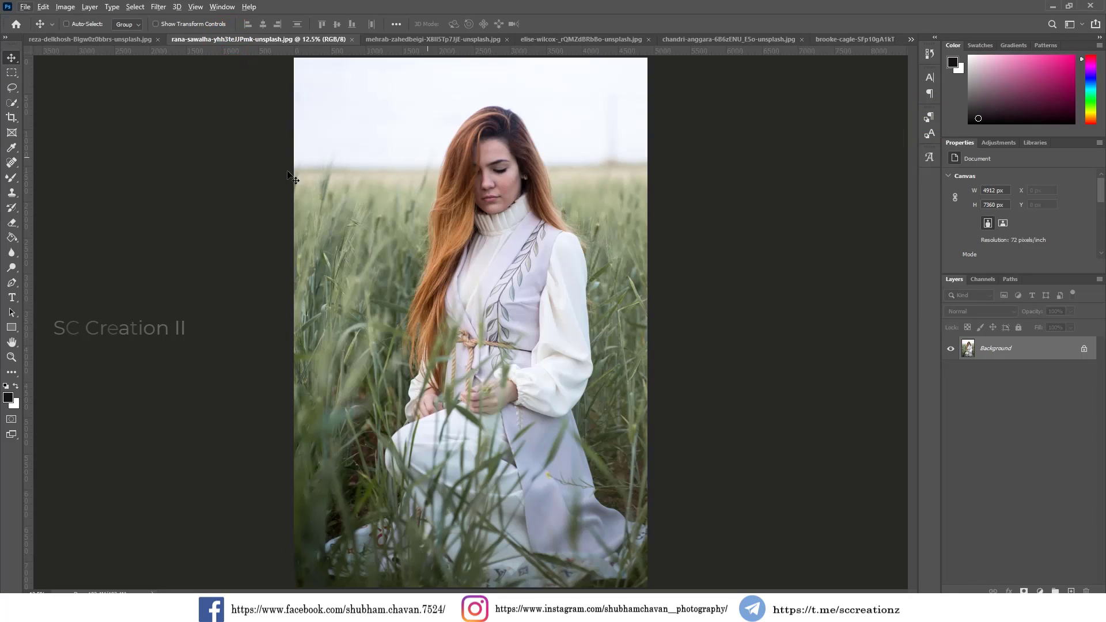
# Open Camera Raw on the wheat-field portrait and preview SC Creation II presets 1–3.
pyautogui.click(159, 7)
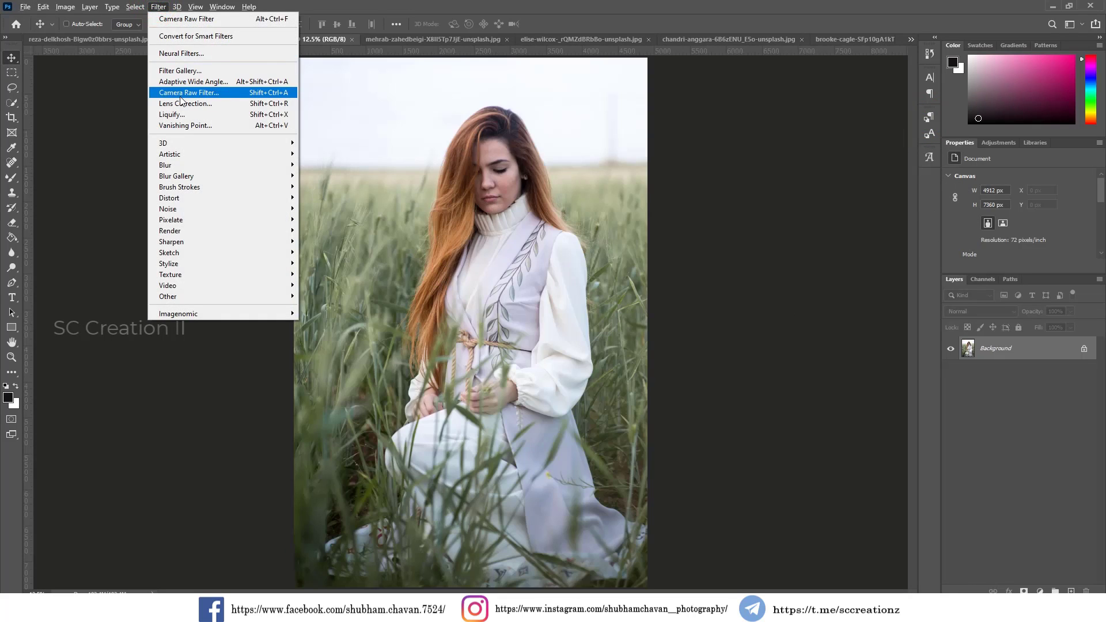
pyautogui.click(225, 95)
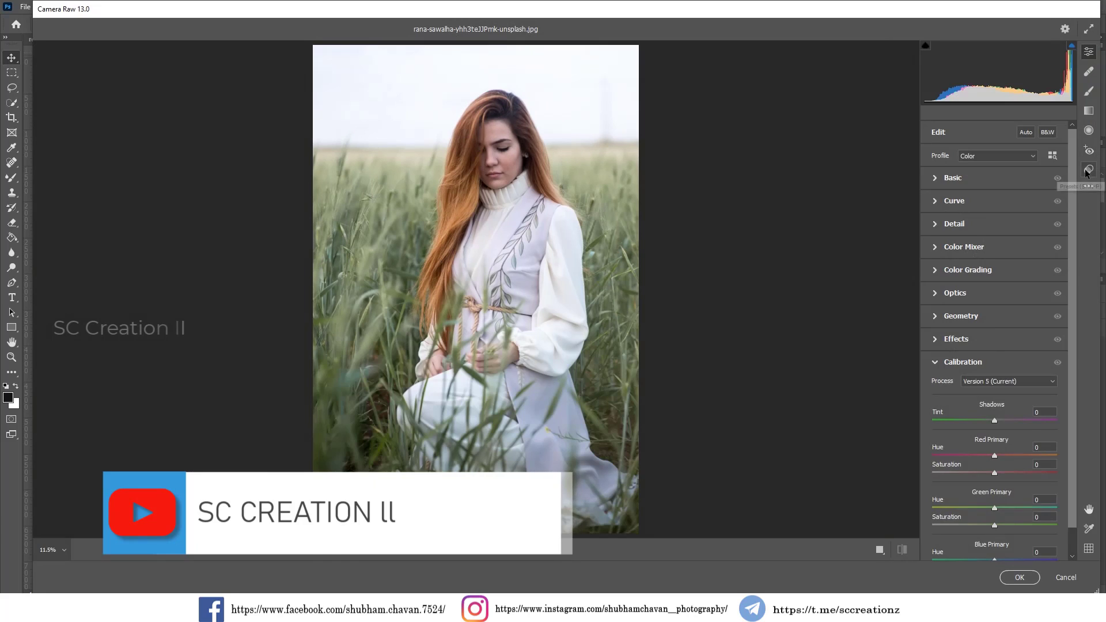
pyautogui.click(1089, 170)
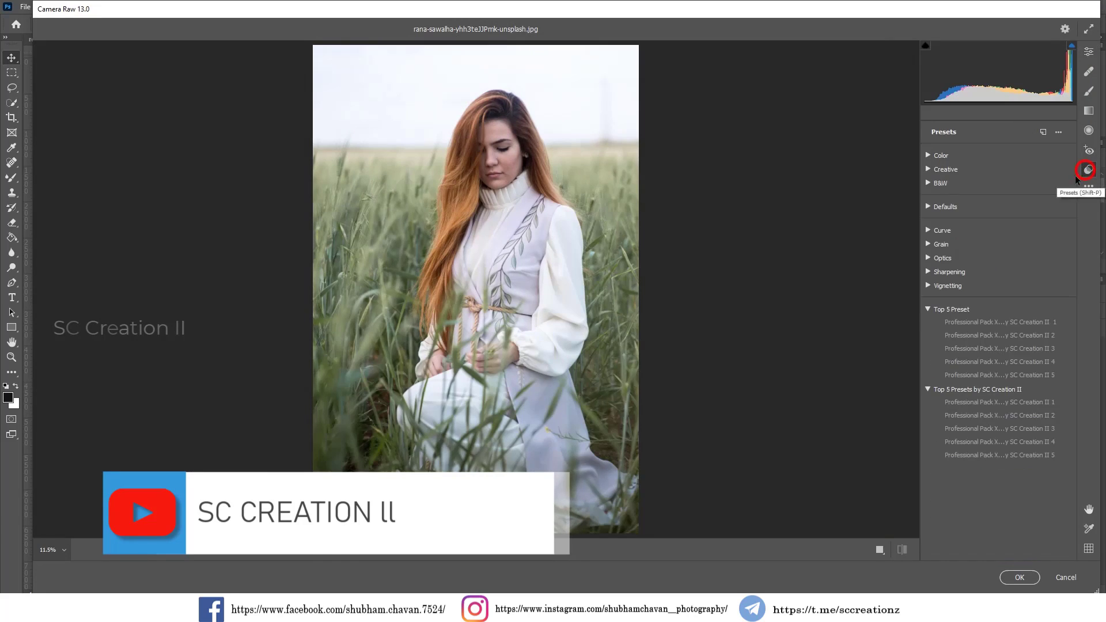
pyautogui.click(1032, 320)
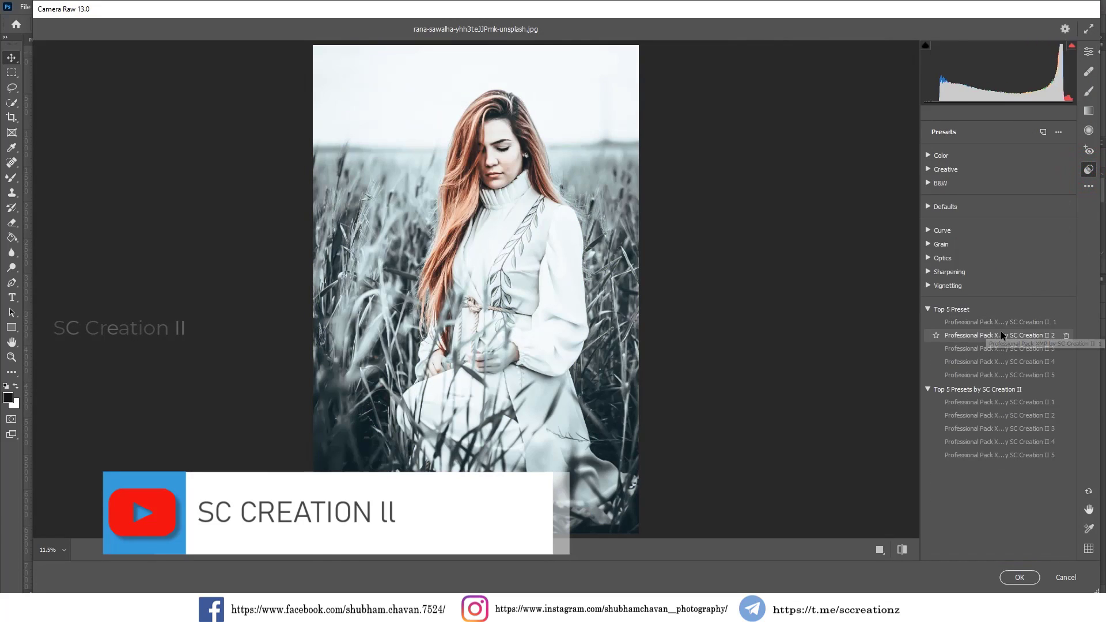
pyautogui.click(1001, 333)
pyautogui.click(995, 345)
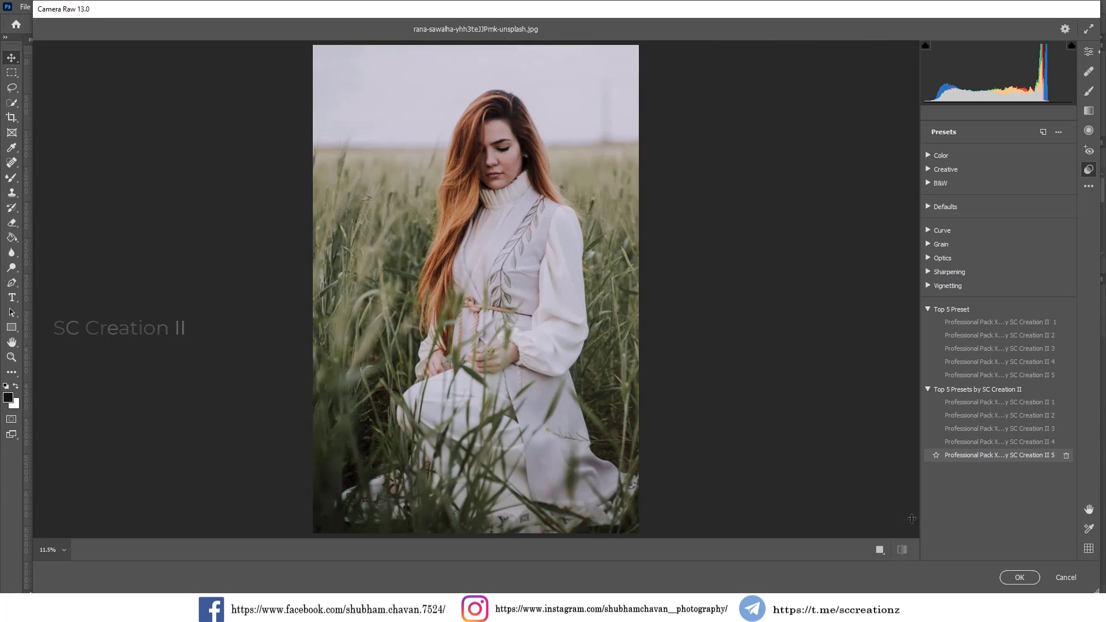
# Compare Before/After, apply Top 5 Preset 3's muted look, and commit the edit.
pyautogui.click(902, 550)
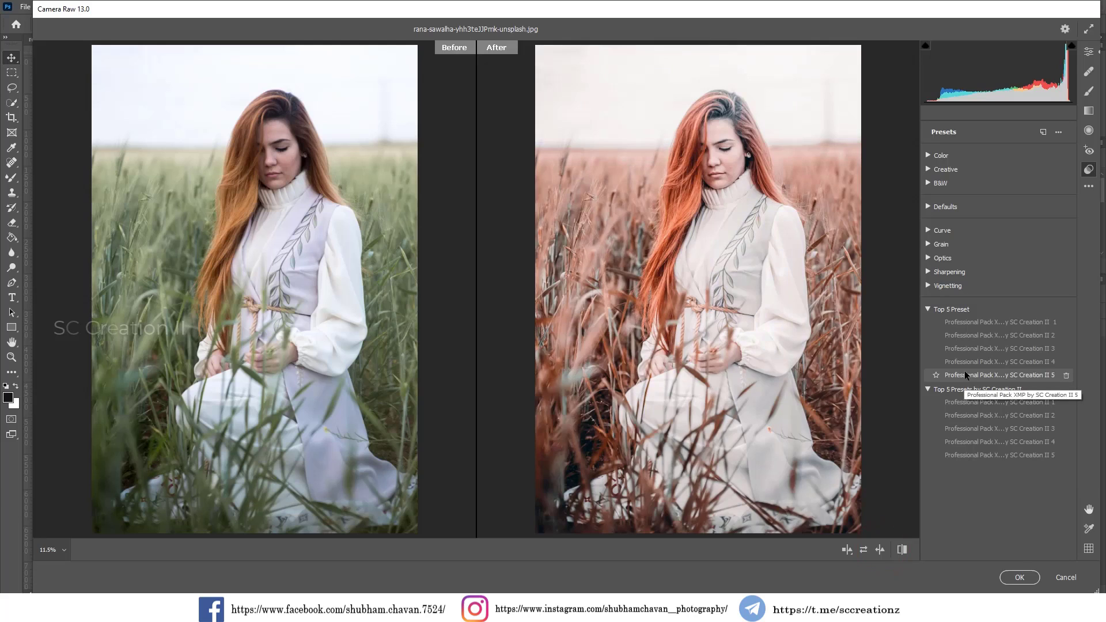
pyautogui.click(976, 348)
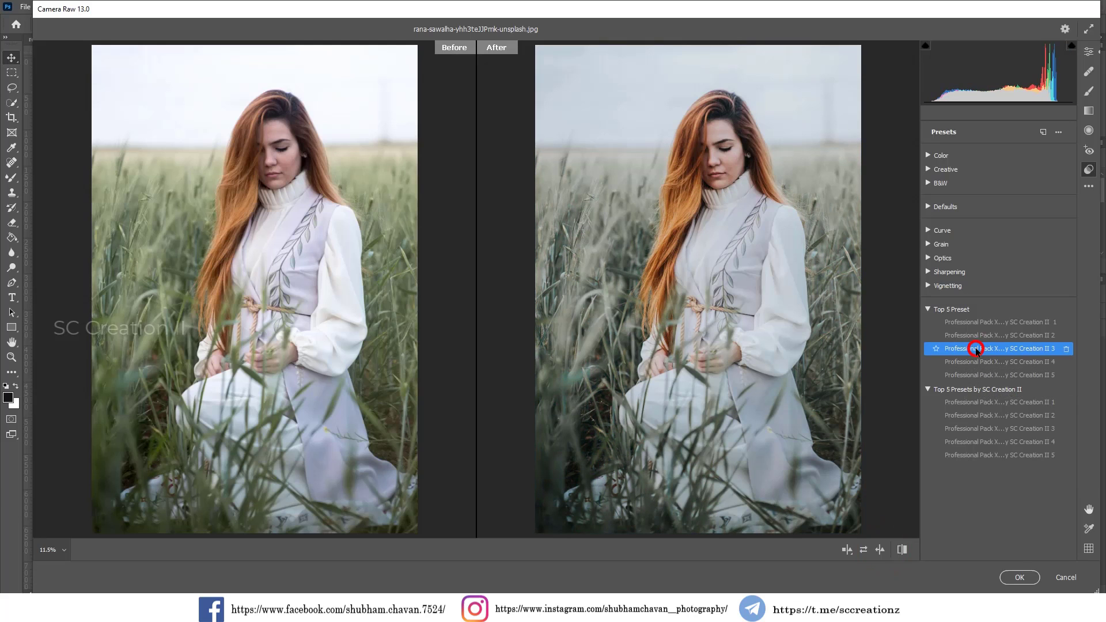
pyautogui.moveTo(730, 145); pyautogui.dragTo(838, 392)
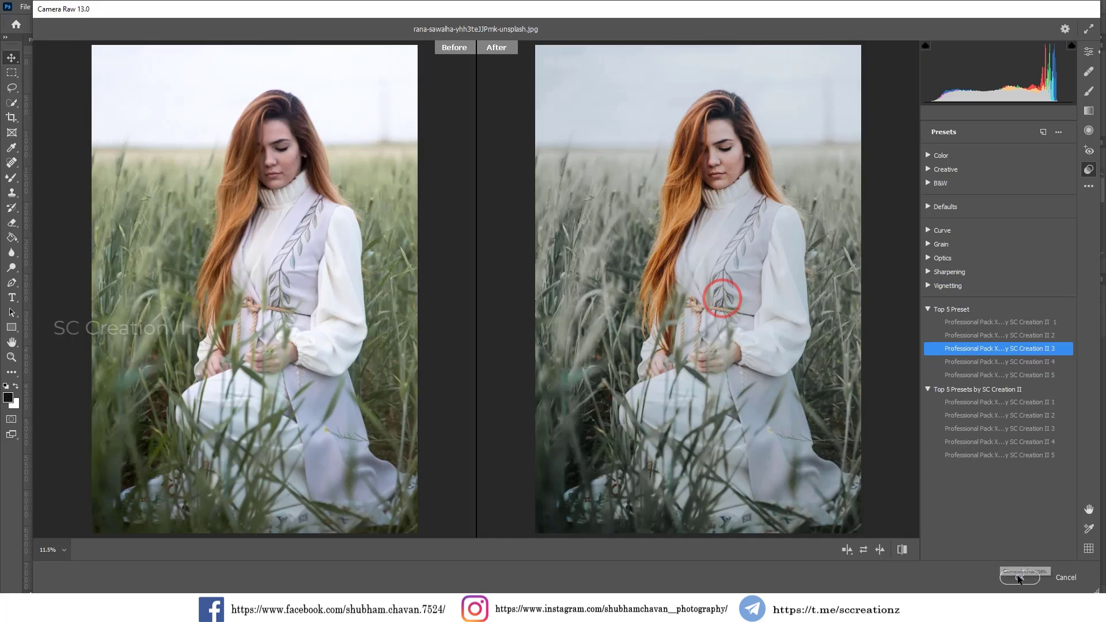
pyautogui.click(1019, 577)
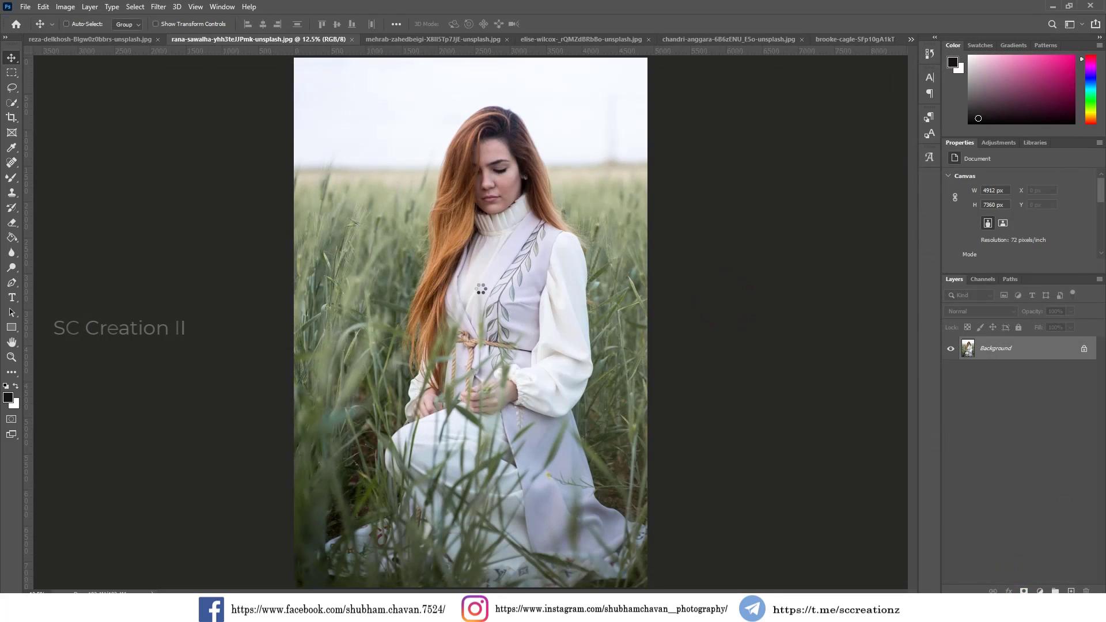
# Toggle the preset edit off and on to compare, then switch to the glass-dome portrait.
pyautogui.scroll(-1, 482, 289)
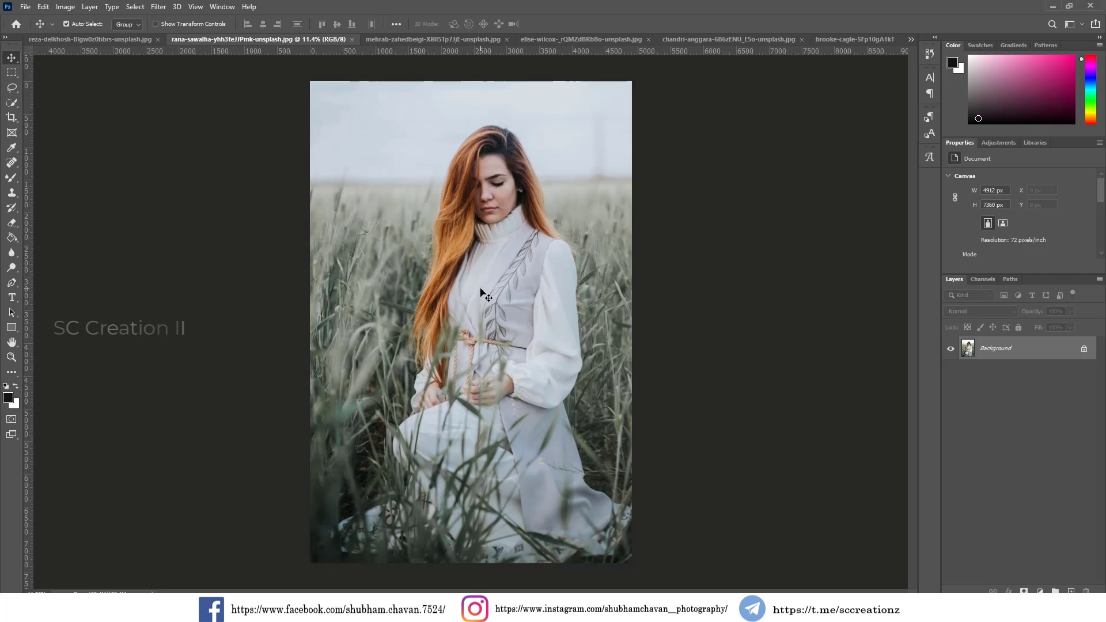
pyautogui.hotkey('ctrl', 'z')
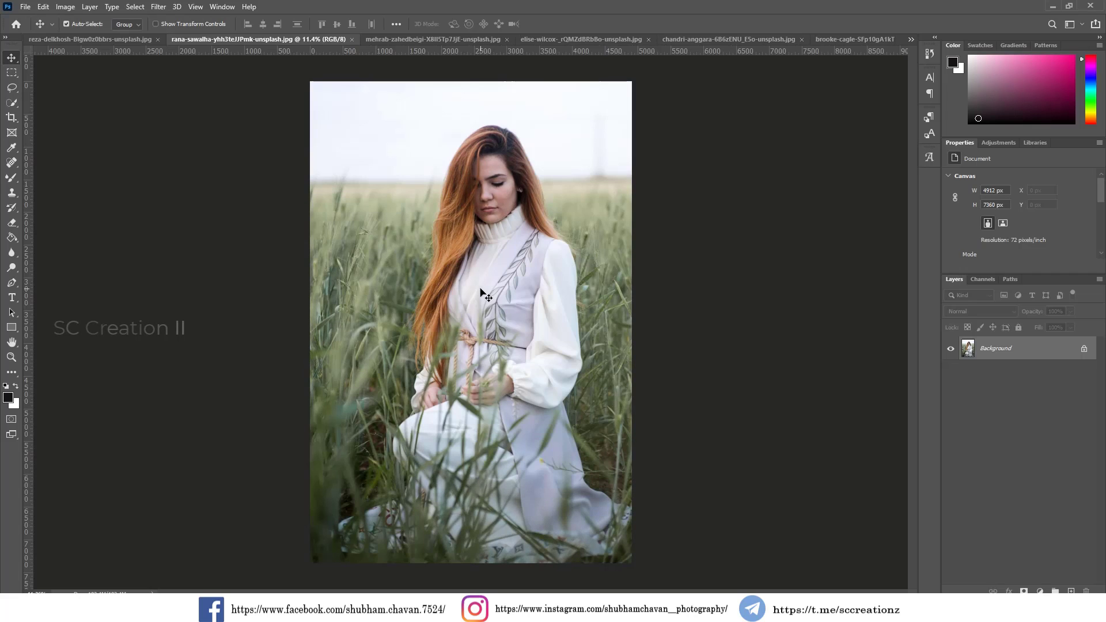
pyautogui.hotkey('ctrl', 'z')
pyautogui.scroll(2, 481, 294)
pyautogui.scroll(3, 472, 231)
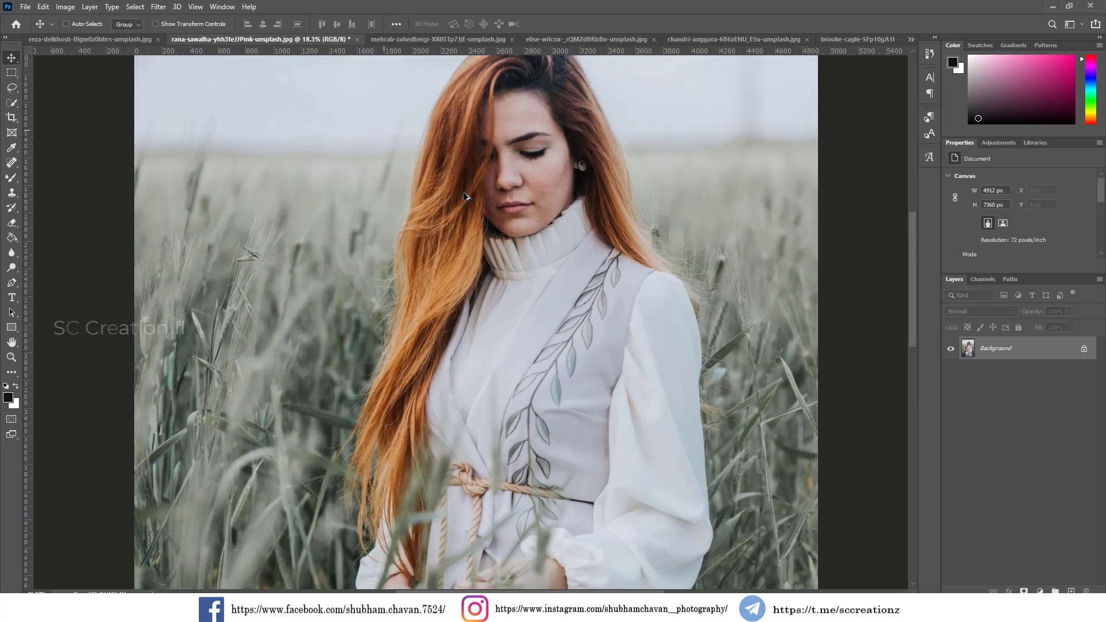
pyautogui.hotkey('ctrl', 'z')
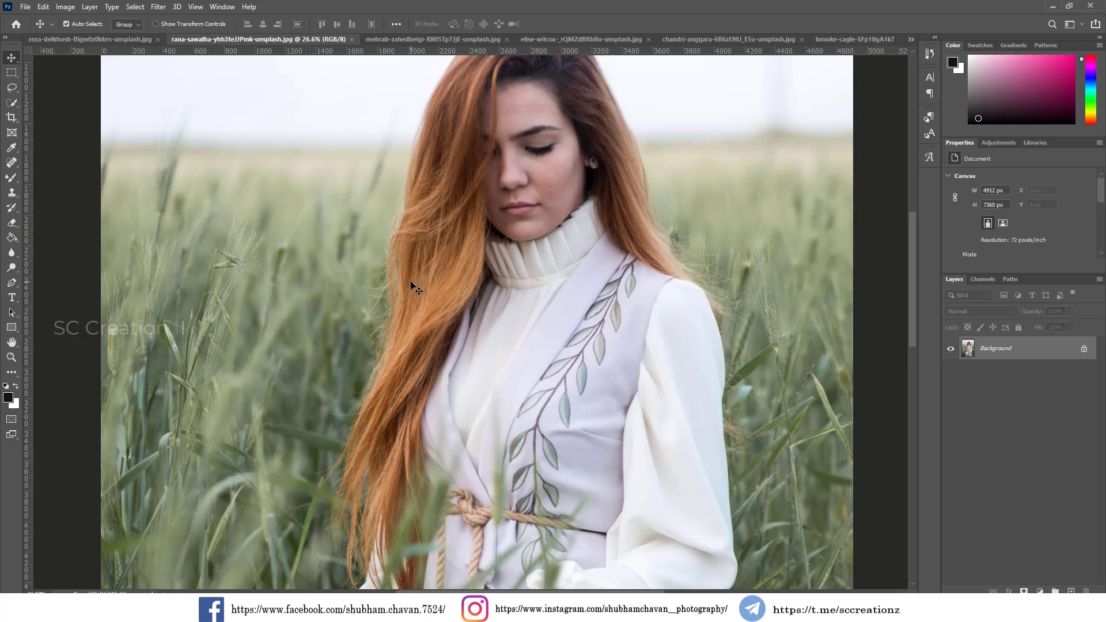
pyautogui.hotkey('ctrl', 'z')
pyautogui.scroll(-2, 411, 285)
pyautogui.scroll(-2, 411, 285)
pyautogui.scroll(-2, 412, 285)
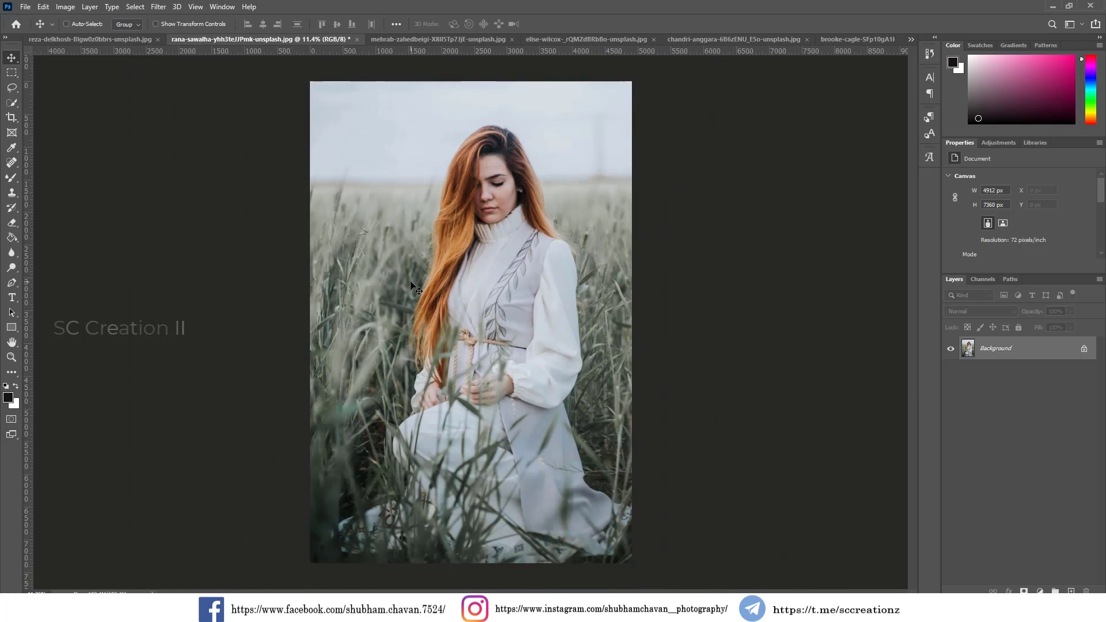
pyautogui.click(119, 40)
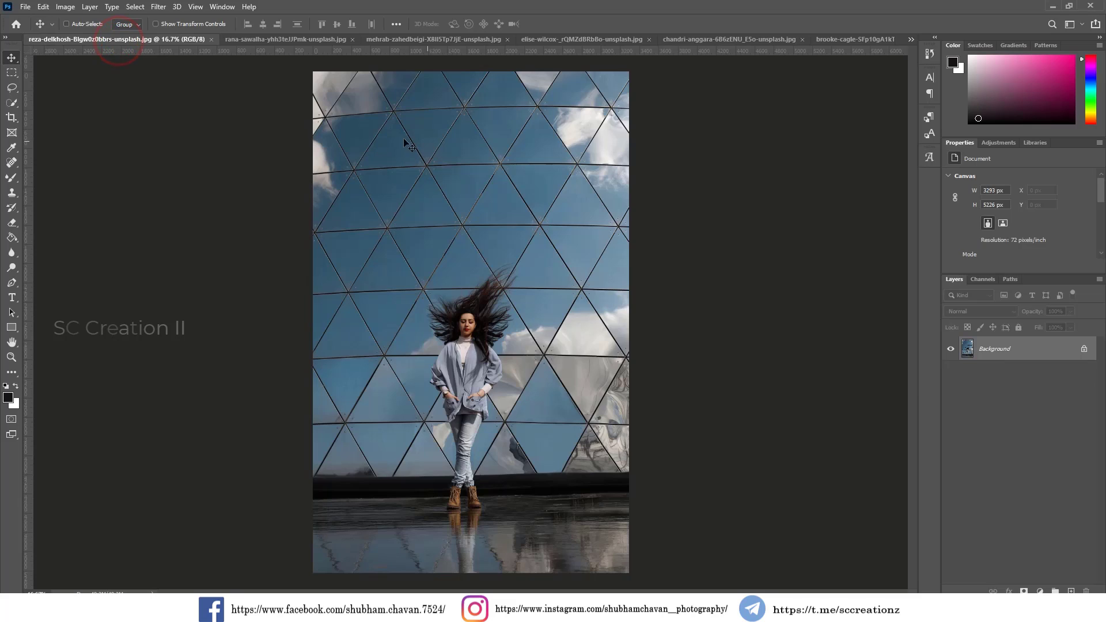
# Open Camera Raw on the glass-dome photo and apply the SC Creation II 3 preset.
pyautogui.rightClick(1034, 349)
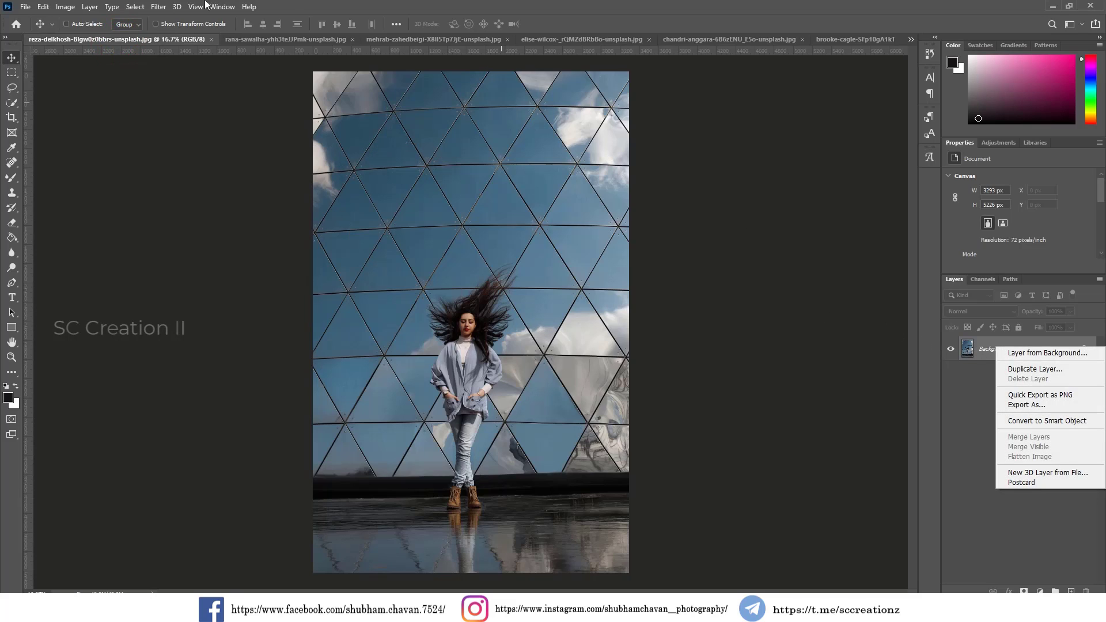
pyautogui.click(158, 7)
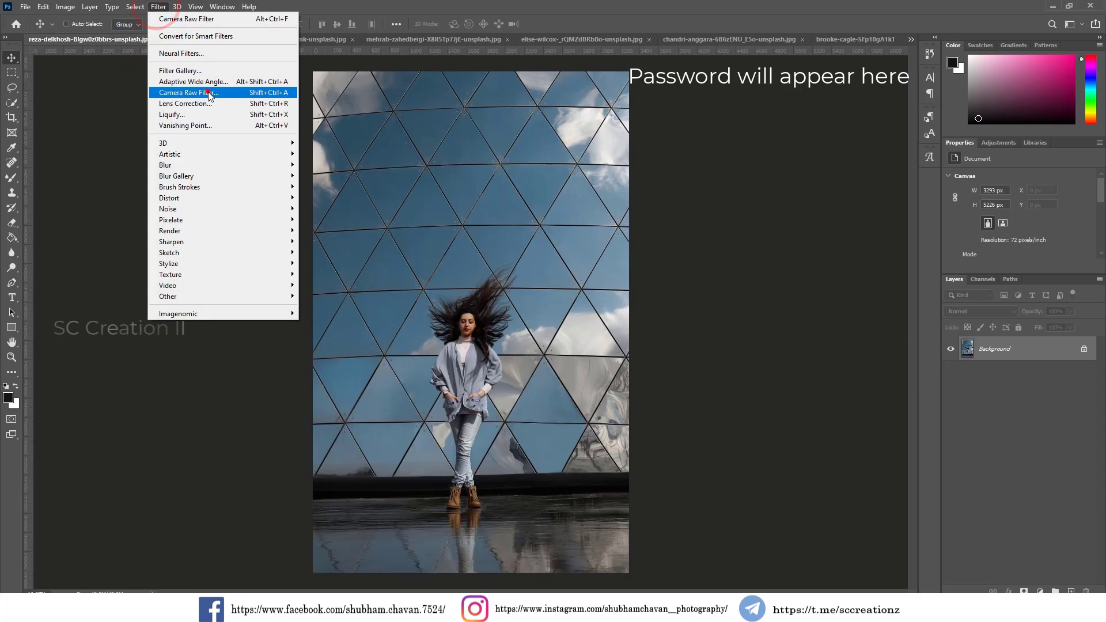
pyautogui.click(209, 95)
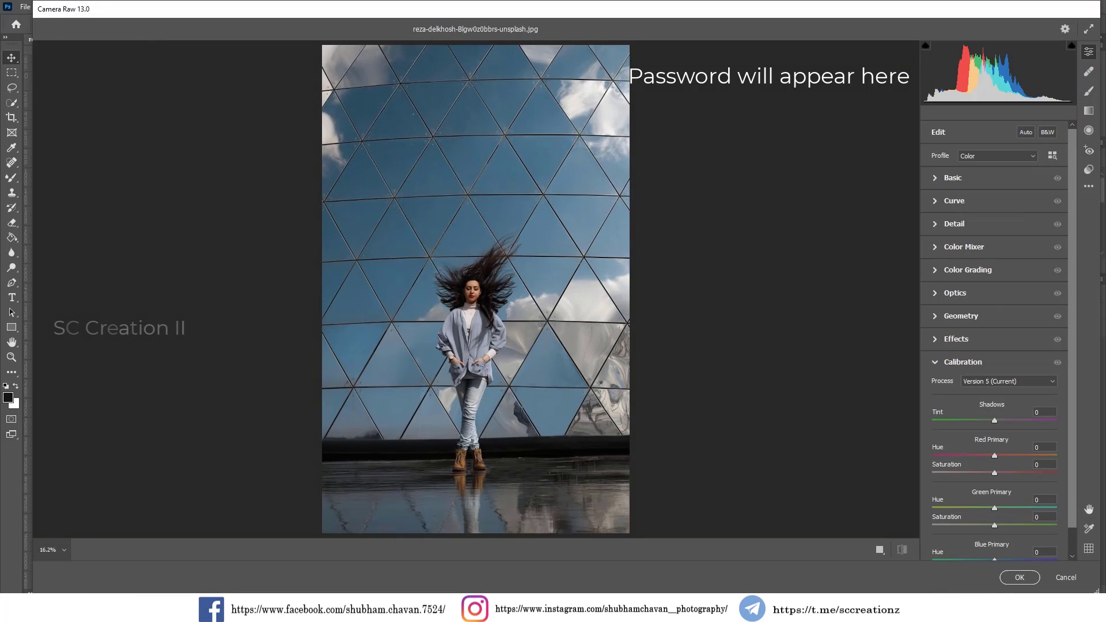
pyautogui.click(1088, 173)
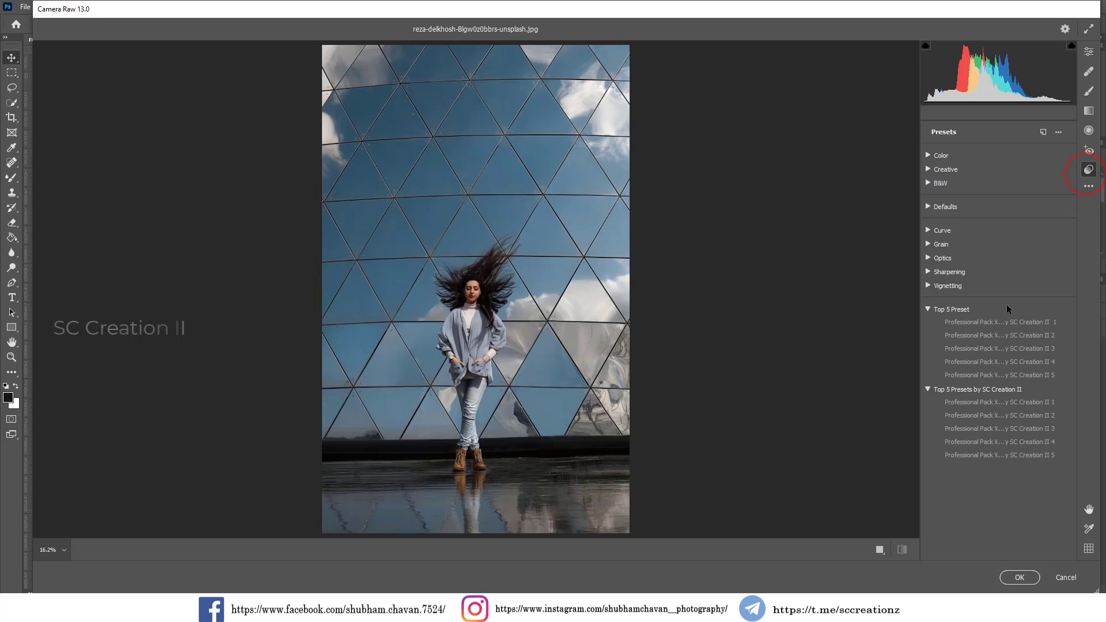
pyautogui.click(1007, 321)
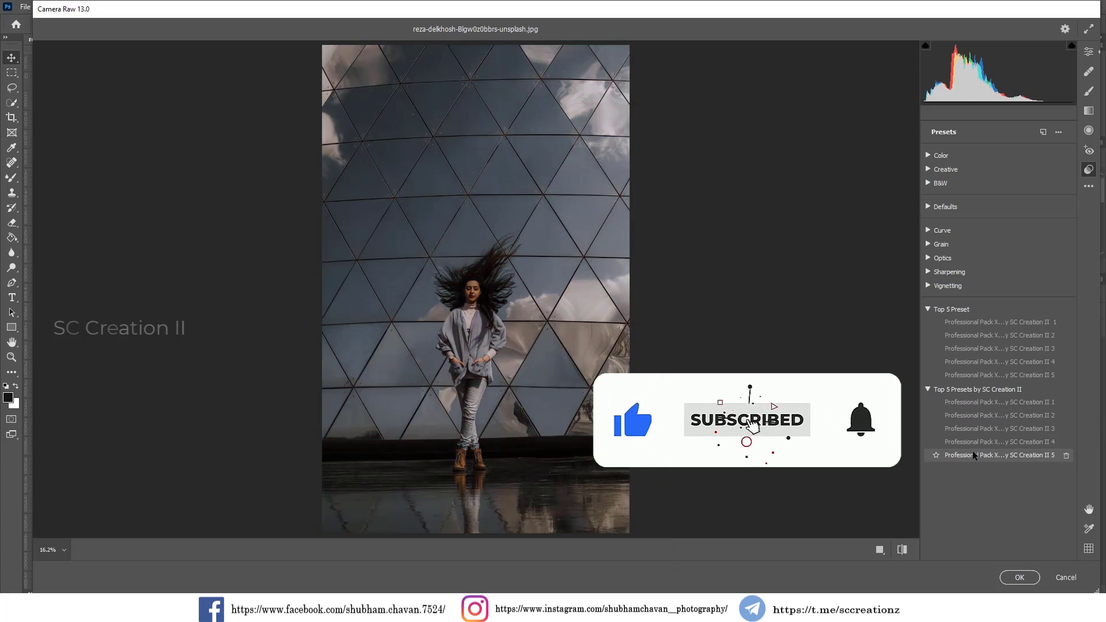
pyautogui.click(969, 351)
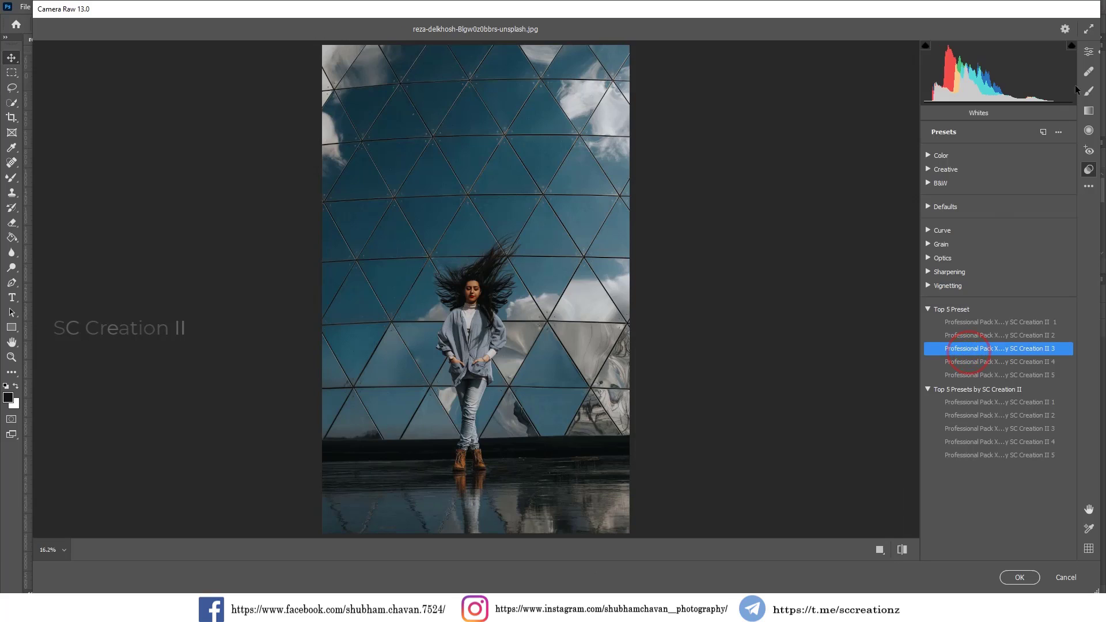
# Raise Oranges luminance to +31 and Highlights to -26, then view Before/After.
pyautogui.click(1095, 52)
pyautogui.click(969, 248)
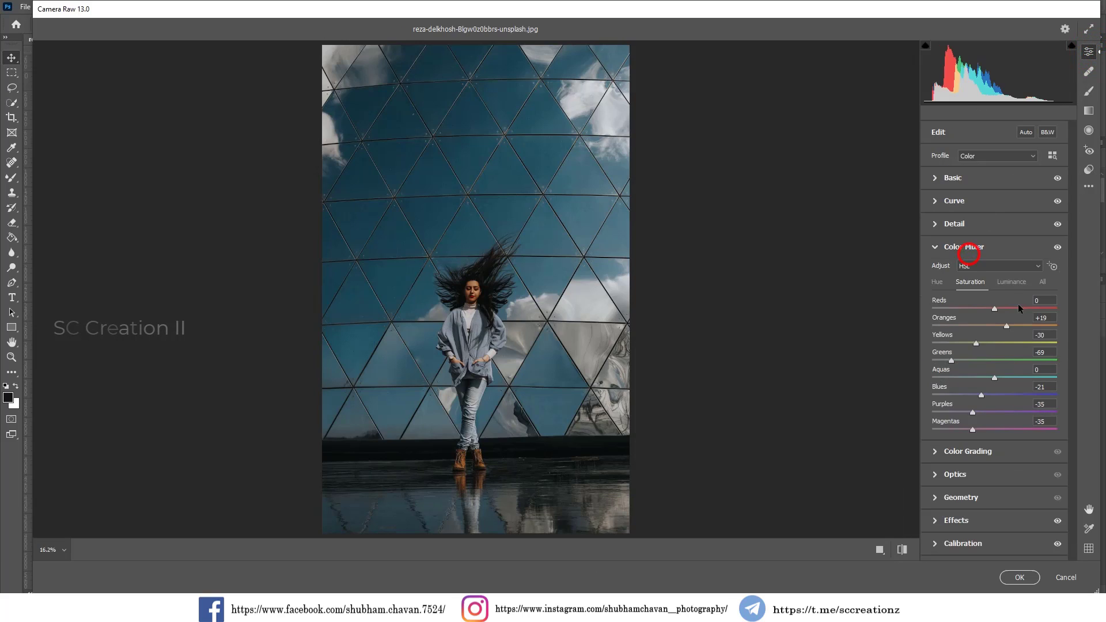
pyautogui.click(1007, 283)
pyautogui.moveTo(1007, 326); pyautogui.dragTo(1014, 326)
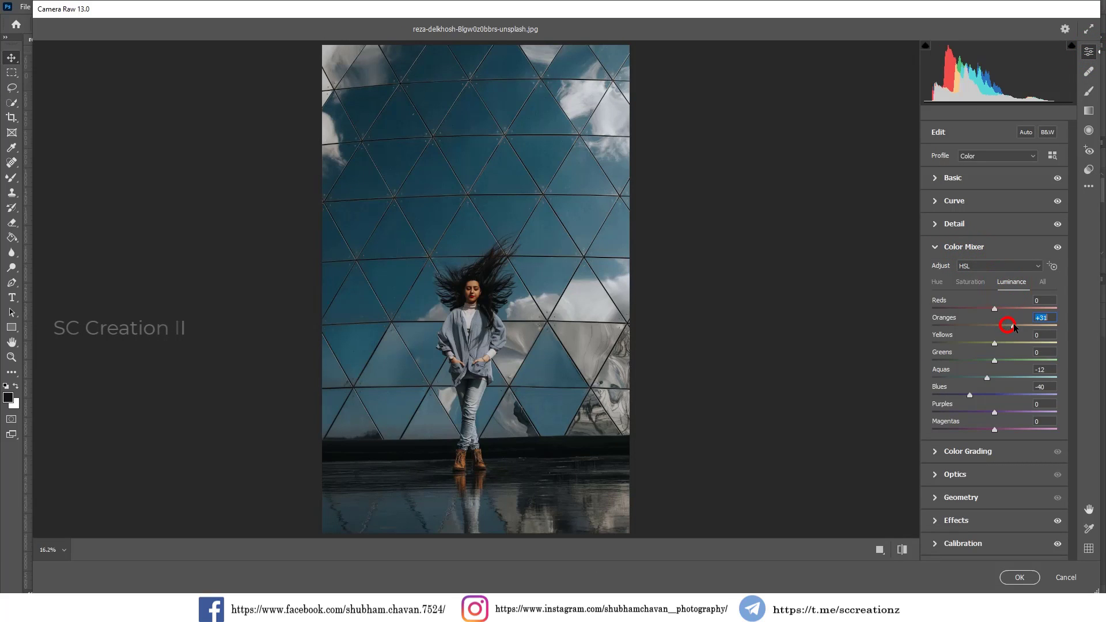
pyautogui.click(945, 180)
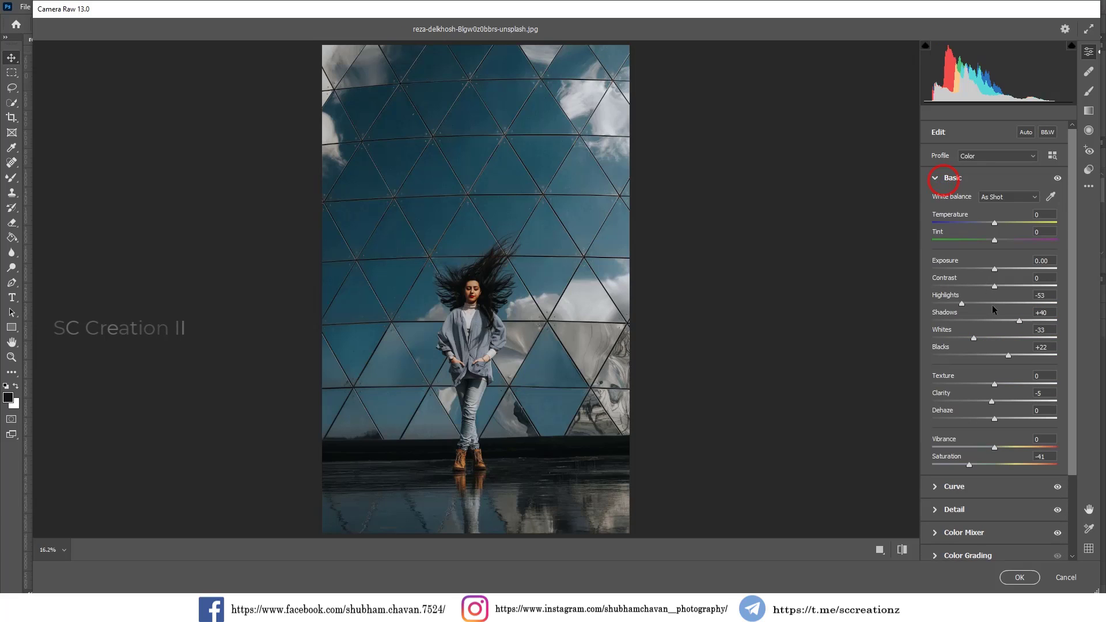
pyautogui.moveTo(983, 307); pyautogui.dragTo(978, 305)
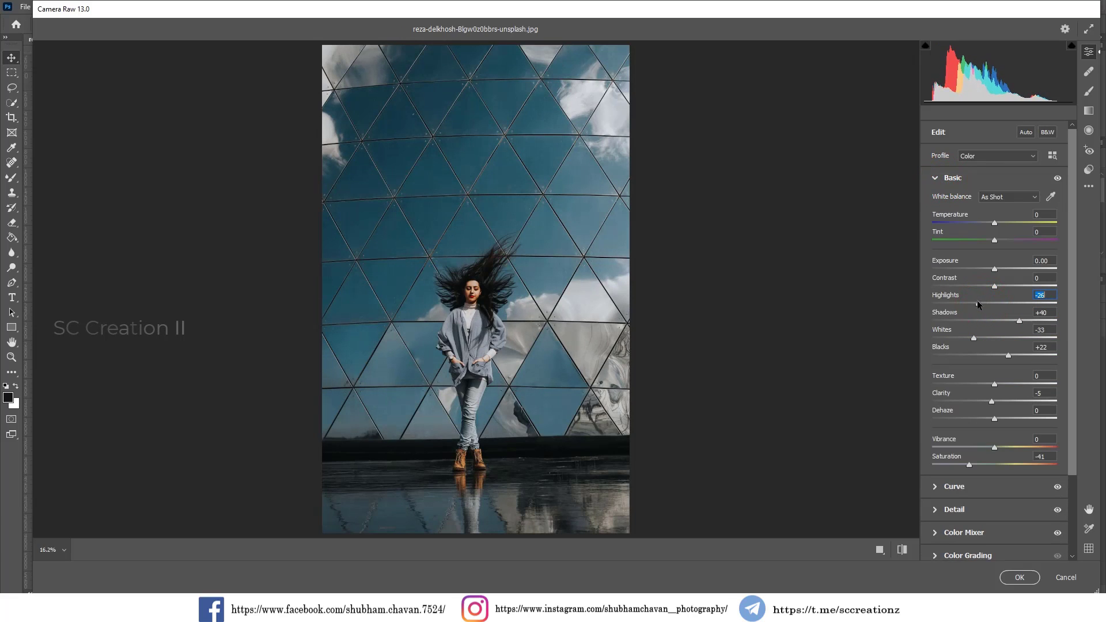
pyautogui.click(877, 548)
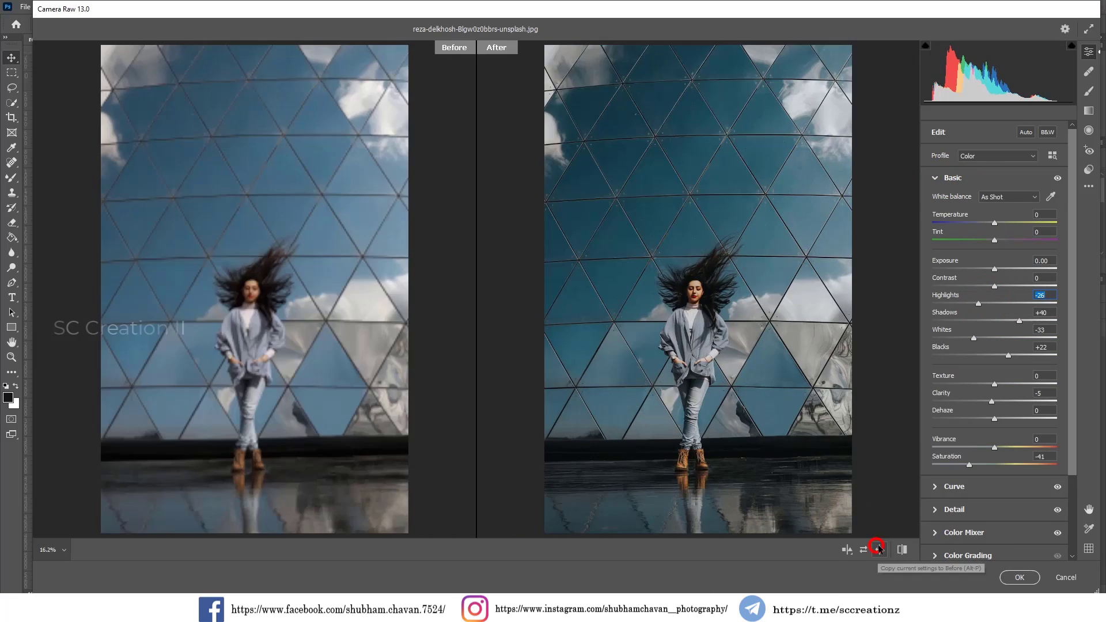
# Commit the darker, desaturated Camera Raw grade to the glass-dome photo.
pyautogui.click(1014, 575)
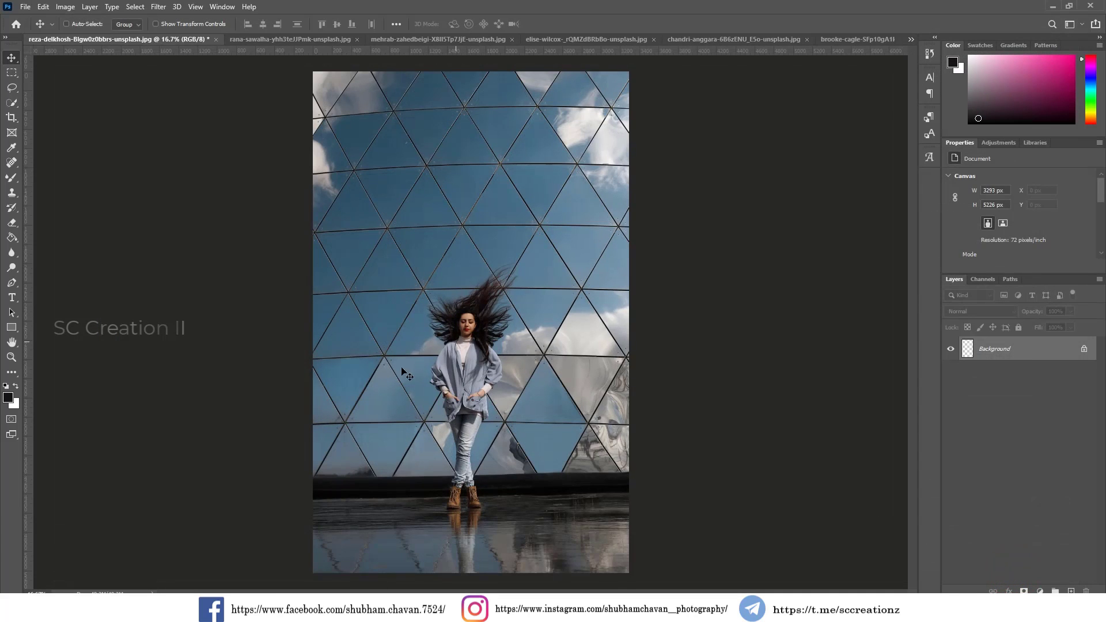
pyautogui.hotkey('ctrl', 'z')
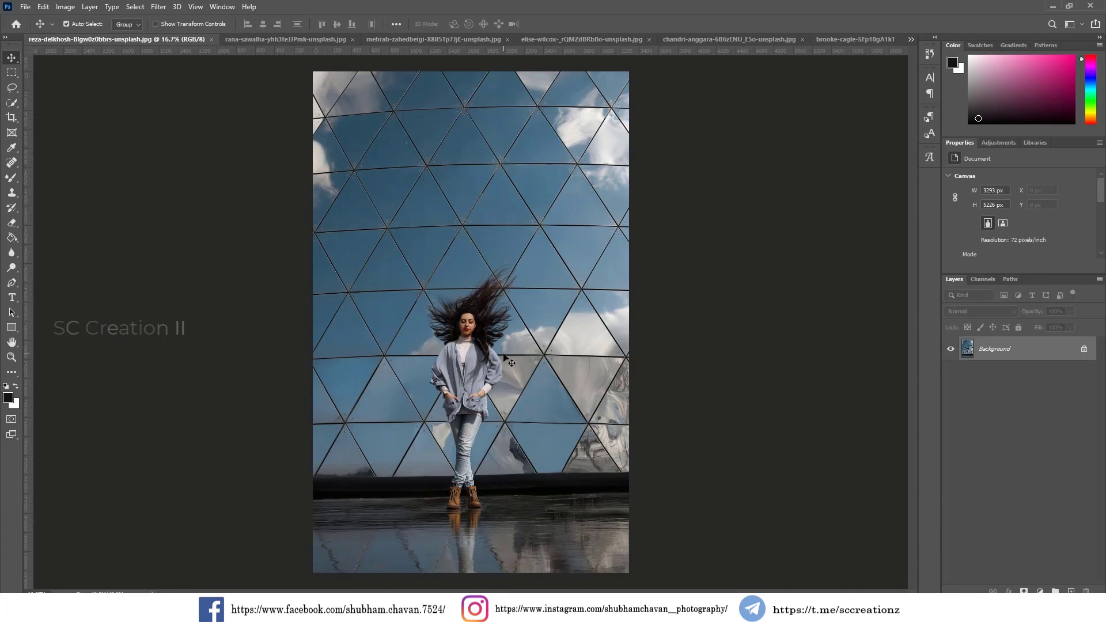
pyautogui.scroll(2, 505, 357)
pyautogui.scroll(3, 490, 346)
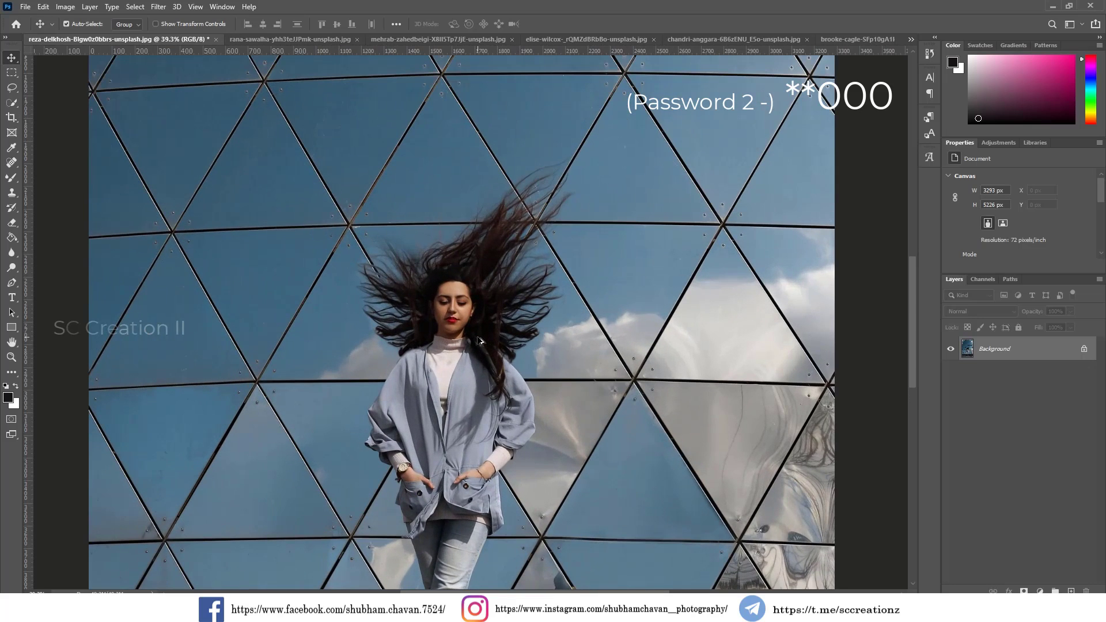
pyautogui.scroll(-1, 481, 341)
pyautogui.scroll(-2, 481, 341)
pyautogui.scroll(-1, 481, 342)
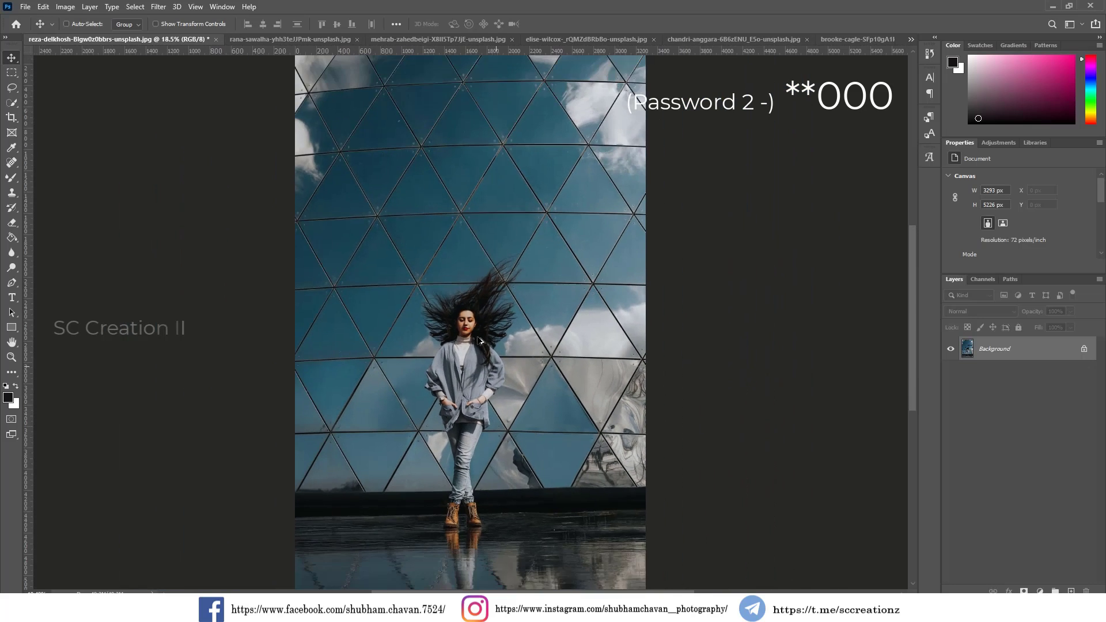
pyautogui.scroll(-1, 481, 341)
# Compare the grade with undo/redo, then switch to Sc CREATION 11.jpg from the document list.
pyautogui.hotkey('ctrl', 'z')
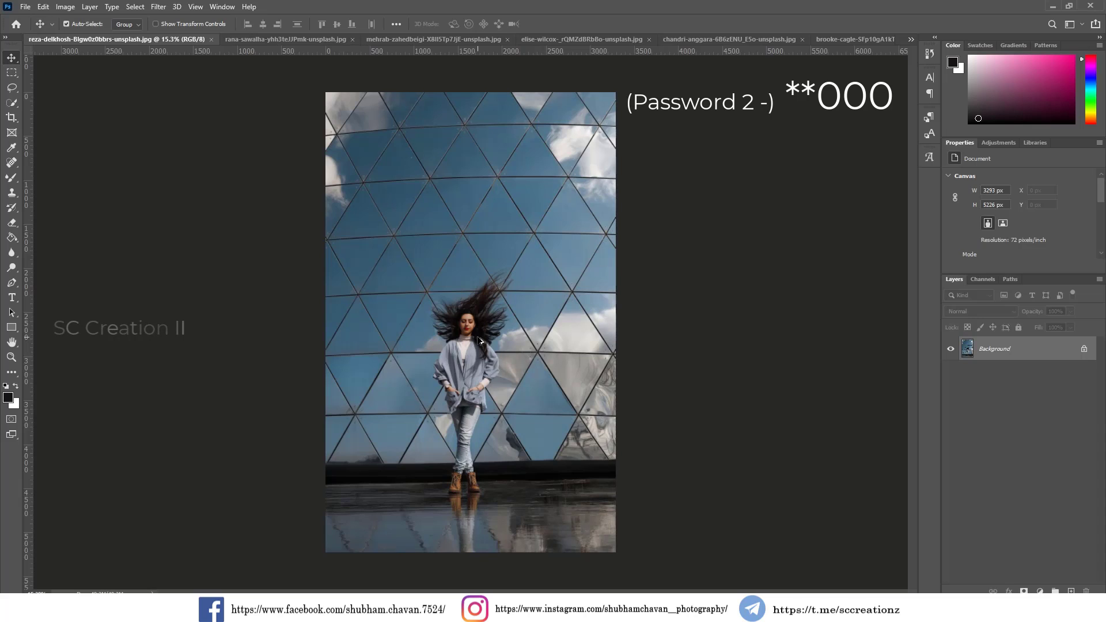
pyautogui.hotkey('ctrl', 'shift', 'z')
pyautogui.scroll(1, 481, 342)
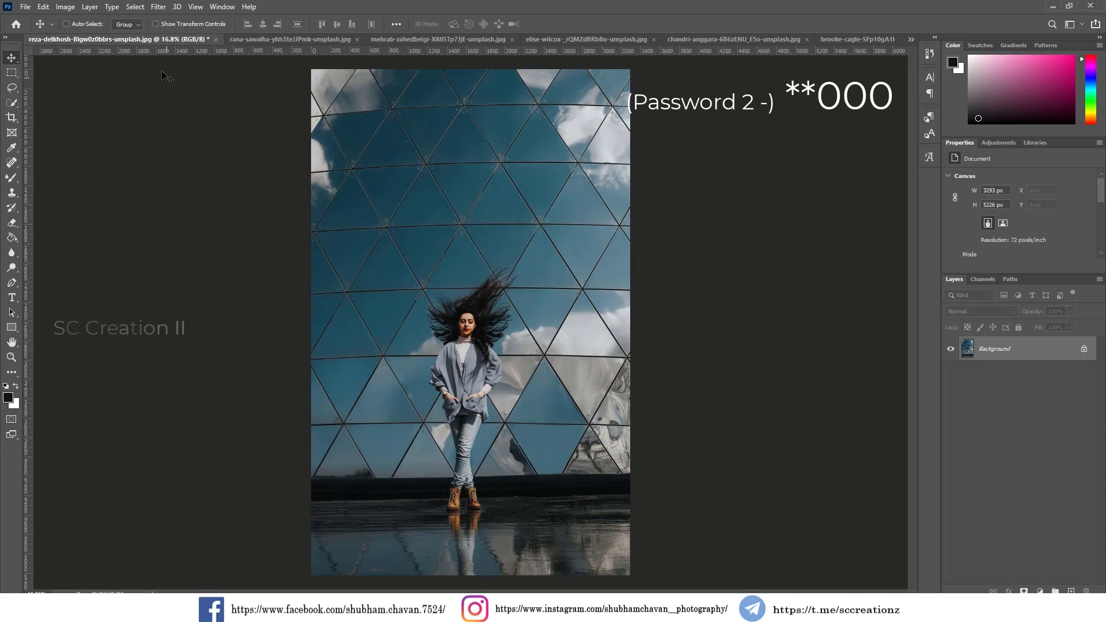
pyautogui.click(911, 39)
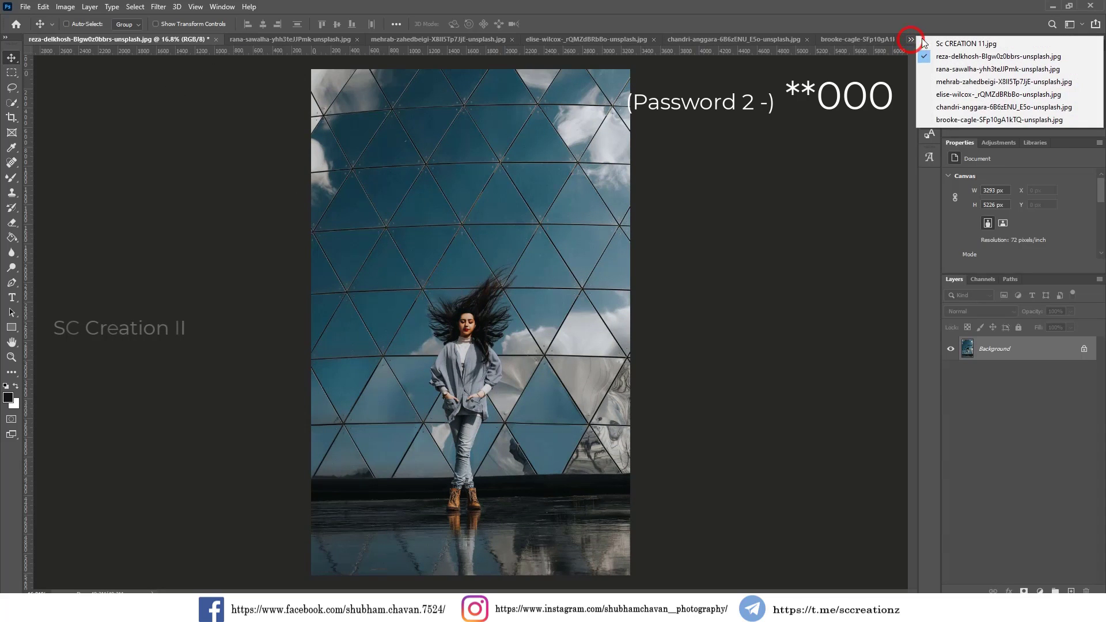
pyautogui.click(970, 42)
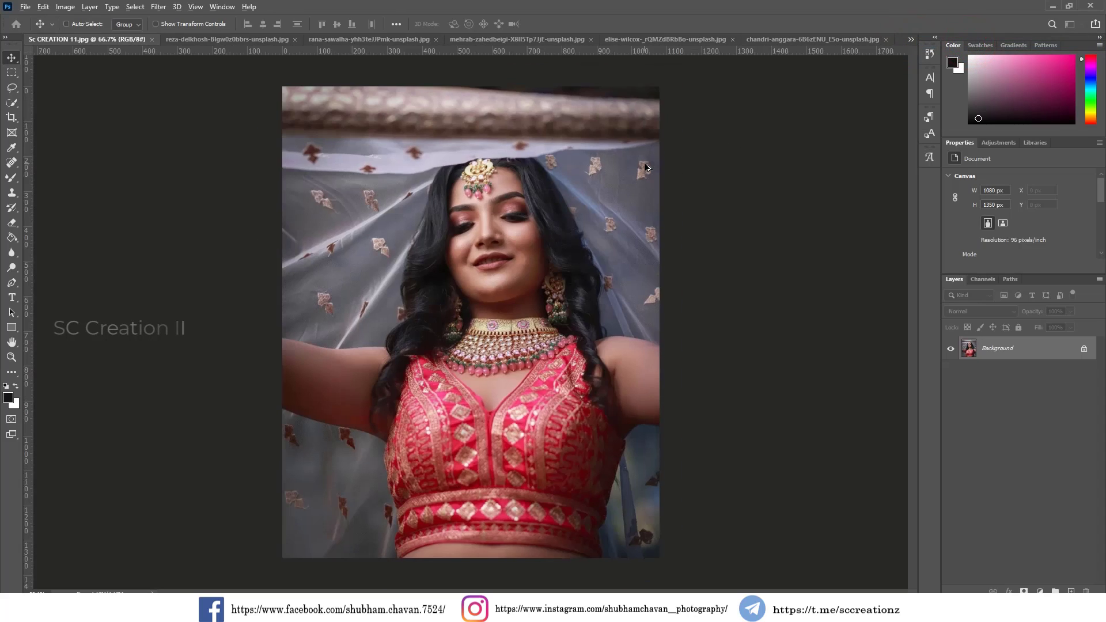
# Open Camera Raw on the Sc CREATION 11.jpg bride photo in Before/After view and try an SC Creation preset.
pyautogui.click(159, 6)
pyautogui.click(216, 93)
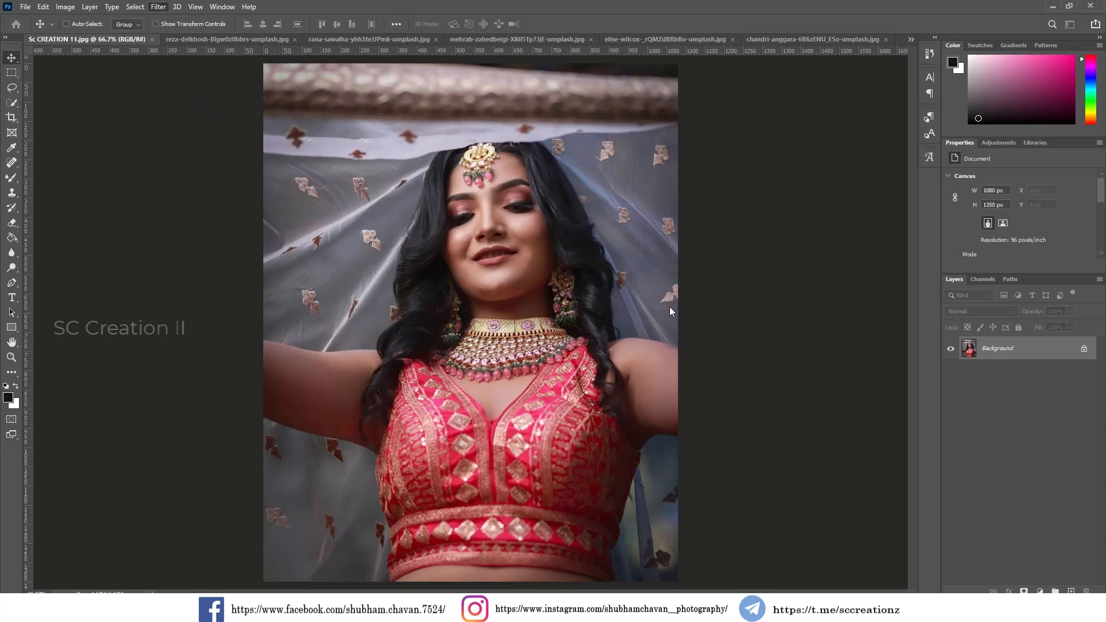
pyautogui.click(514, 215)
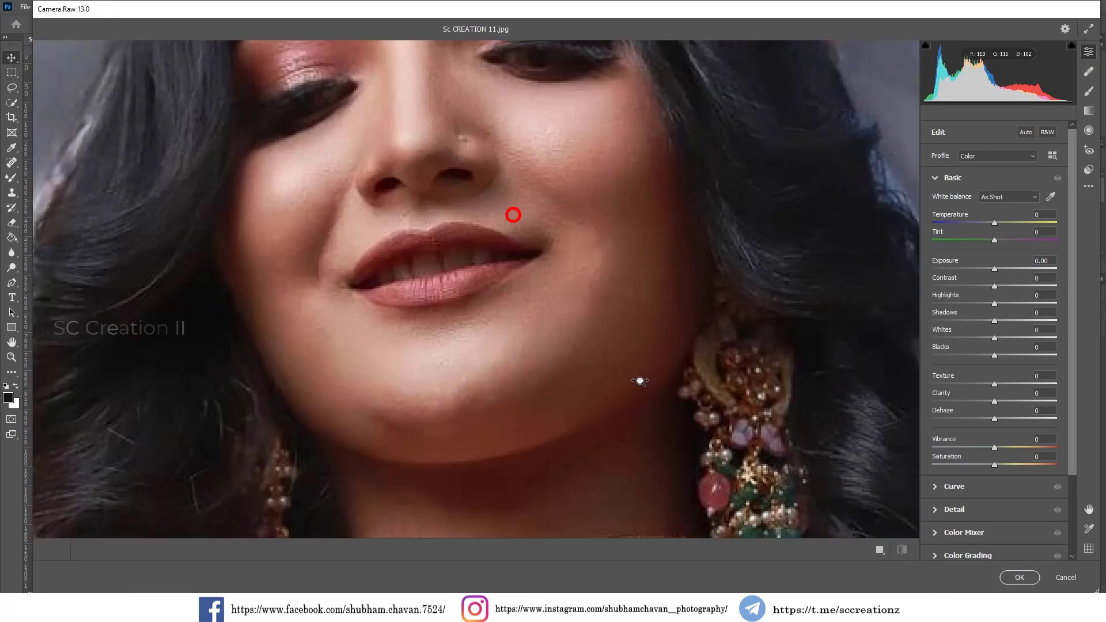
pyautogui.click(611, 358)
pyautogui.click(878, 550)
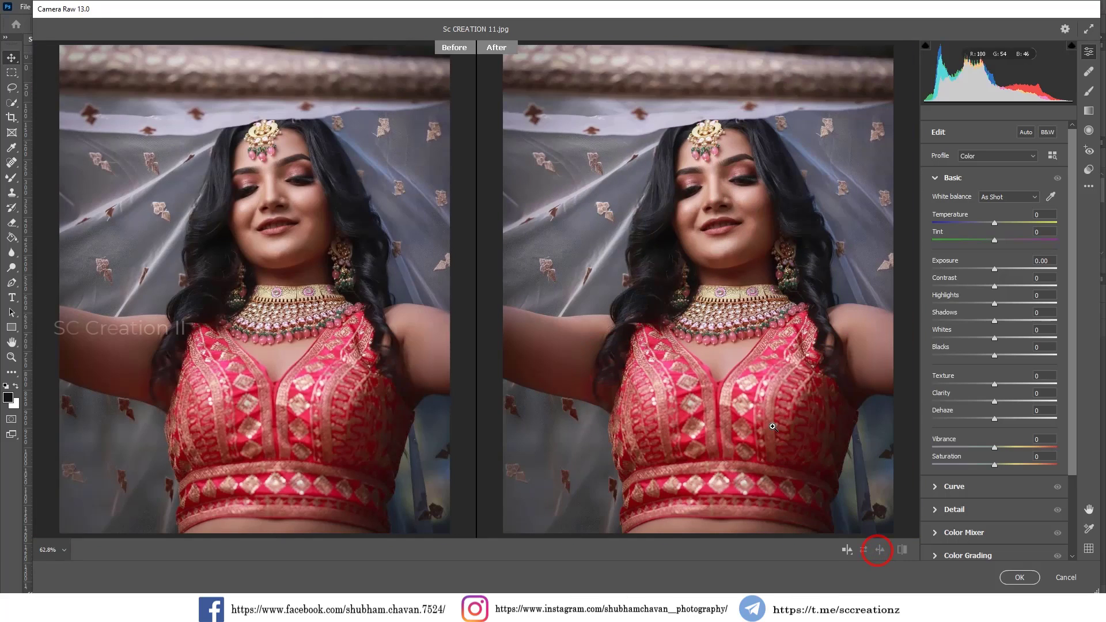
pyautogui.click(1087, 169)
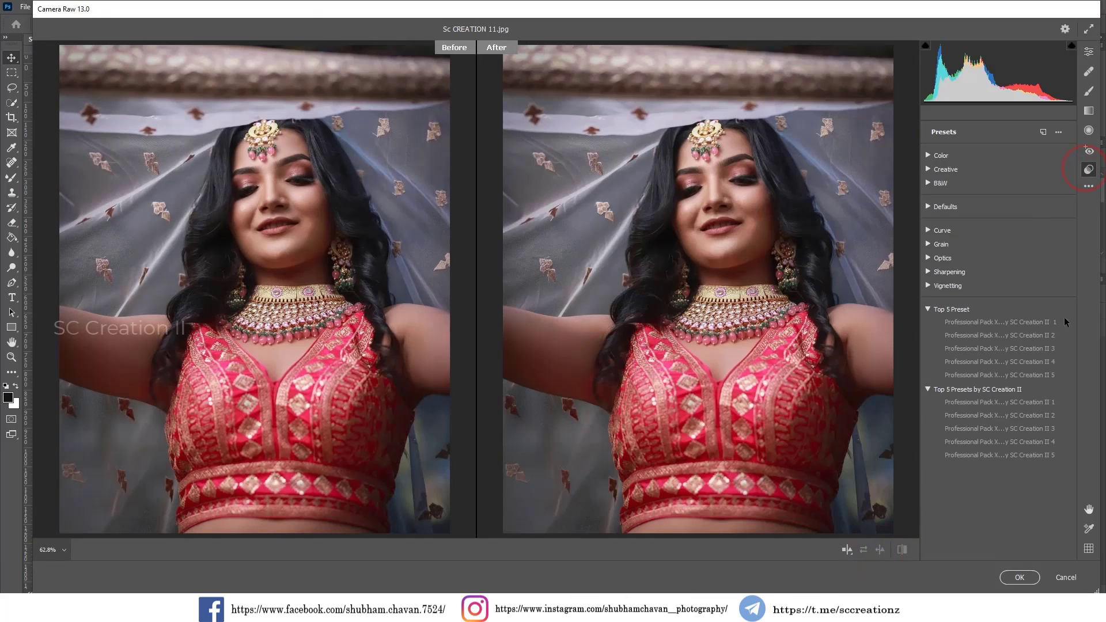
pyautogui.click(1038, 323)
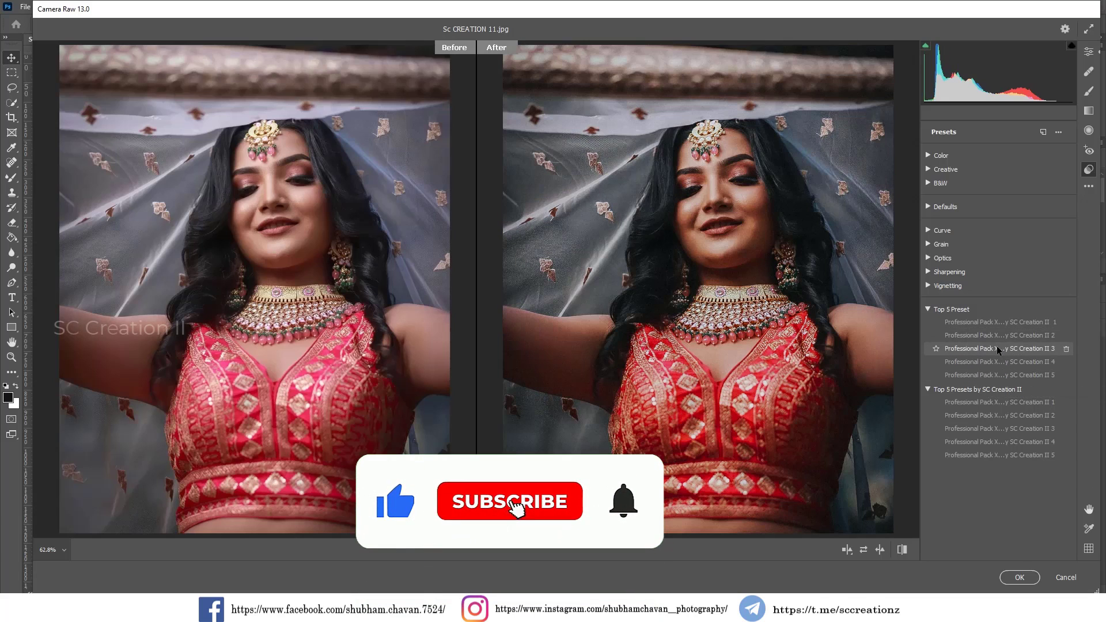
# Apply the Top 5 Preset 3 look and lift the Highlights amount.
pyautogui.click(997, 348)
pyautogui.click(1089, 51)
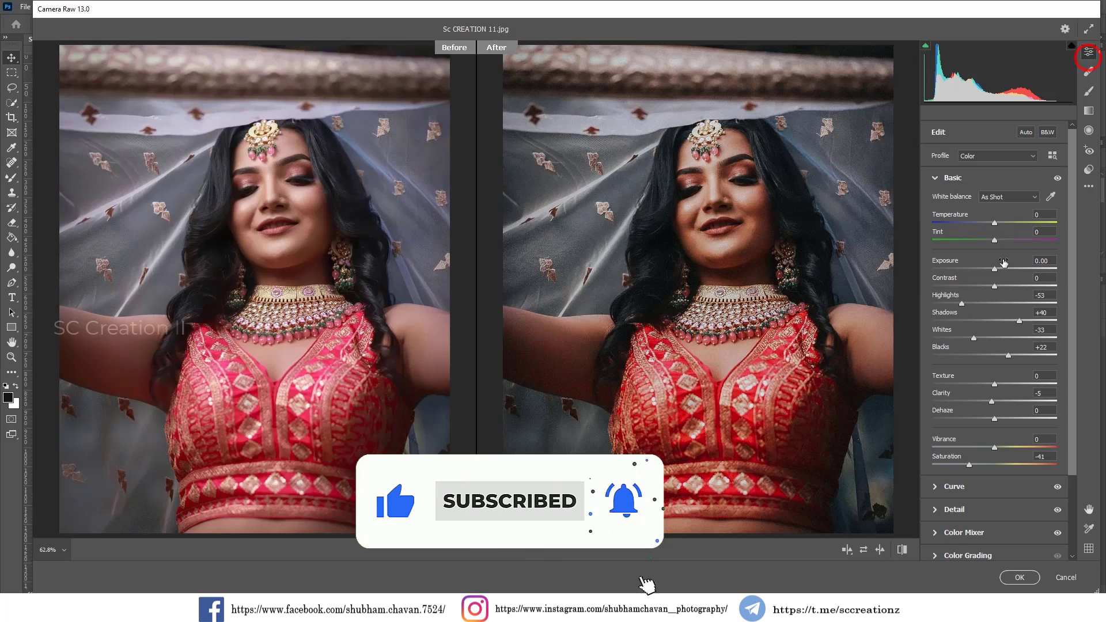
pyautogui.click(967, 302)
pyautogui.moveTo(973, 303); pyautogui.dragTo(980, 302)
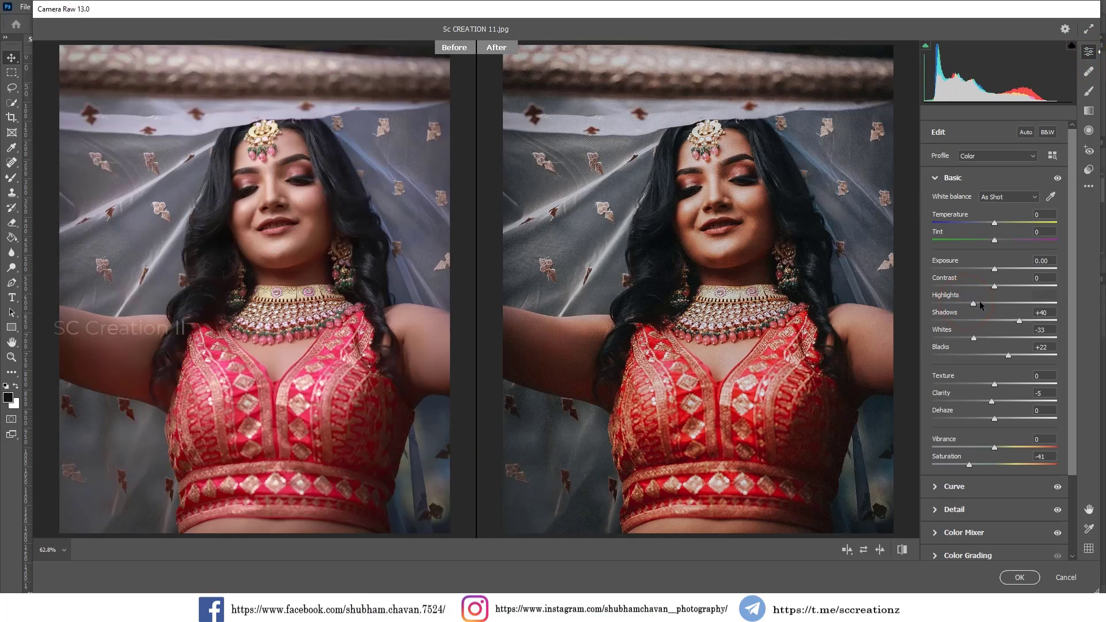
# Set Oranges luminance to +21, Grain to 12 and Vignetting to -11.
pyautogui.click(964, 531)
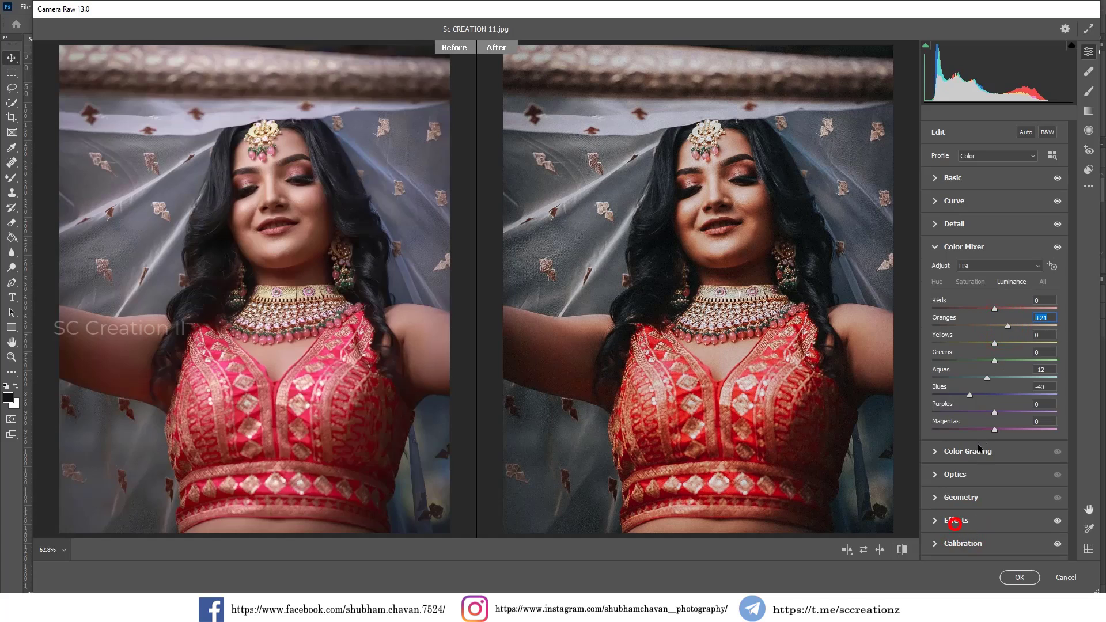
pyautogui.click(955, 521)
pyautogui.click(947, 367)
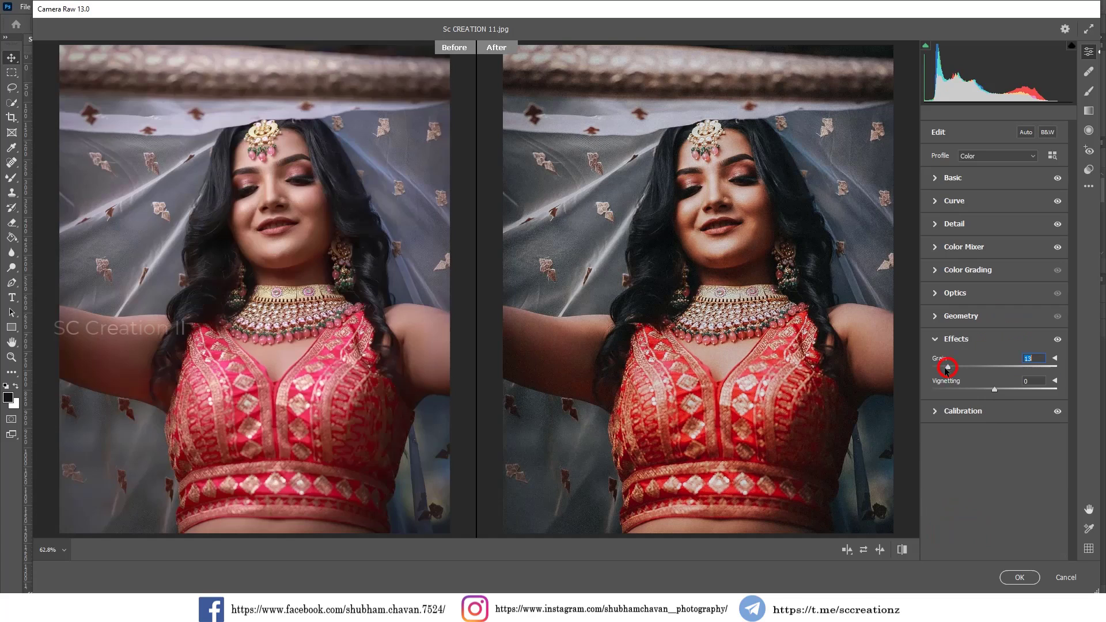
pyautogui.click(994, 390)
pyautogui.moveTo(989, 389); pyautogui.dragTo(985, 391)
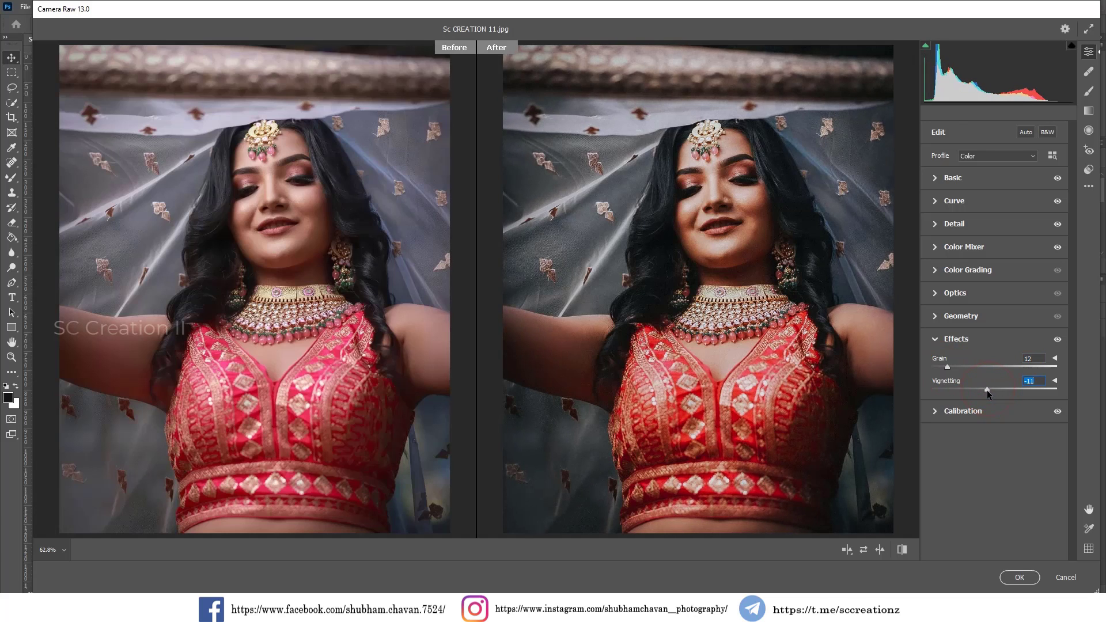
# Commit the Camera Raw grade on the bride photo and compare it with undo/redo.
pyautogui.click(1019, 577)
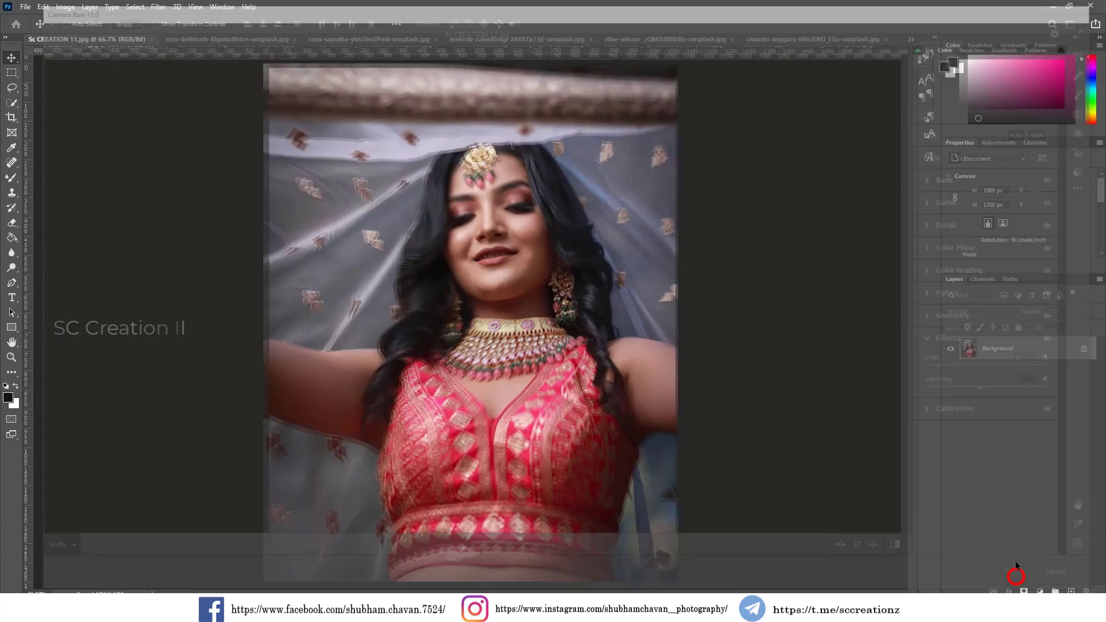
pyautogui.hotkey('ctrl', 'z')
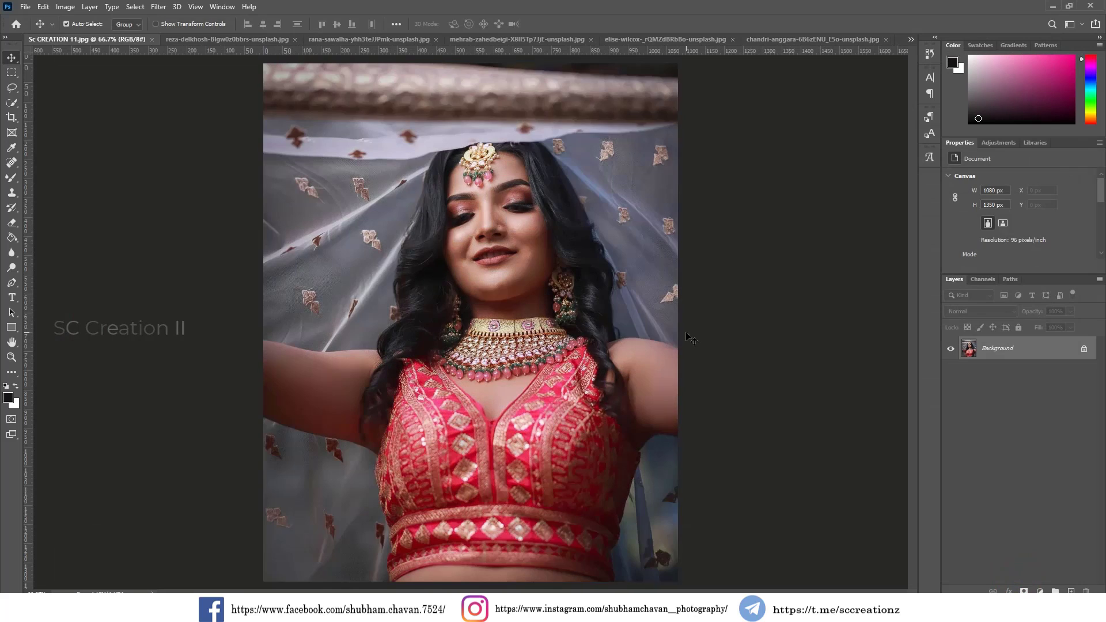
pyautogui.hotkey('ctrl', 'shift', 'z')
pyautogui.hotkey('ctrl', 'z')
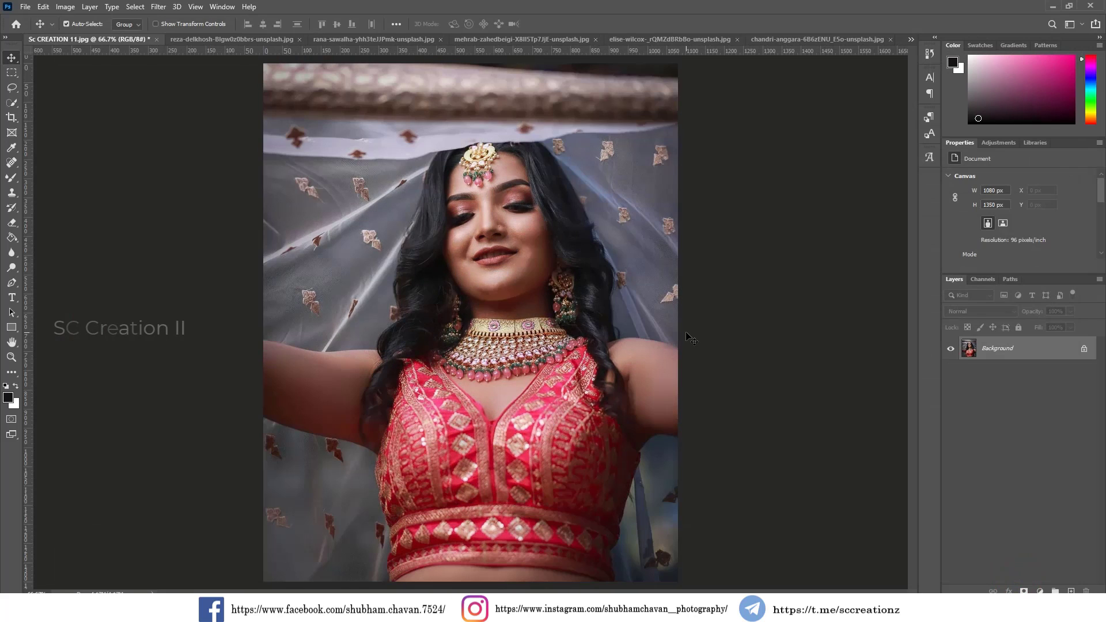
pyautogui.hotkey('ctrl', 'shift', 'z')
# Brighten the bride photo with Levels, white input lowered to 234.
pyautogui.click(79, 7)
pyautogui.click(92, 35)
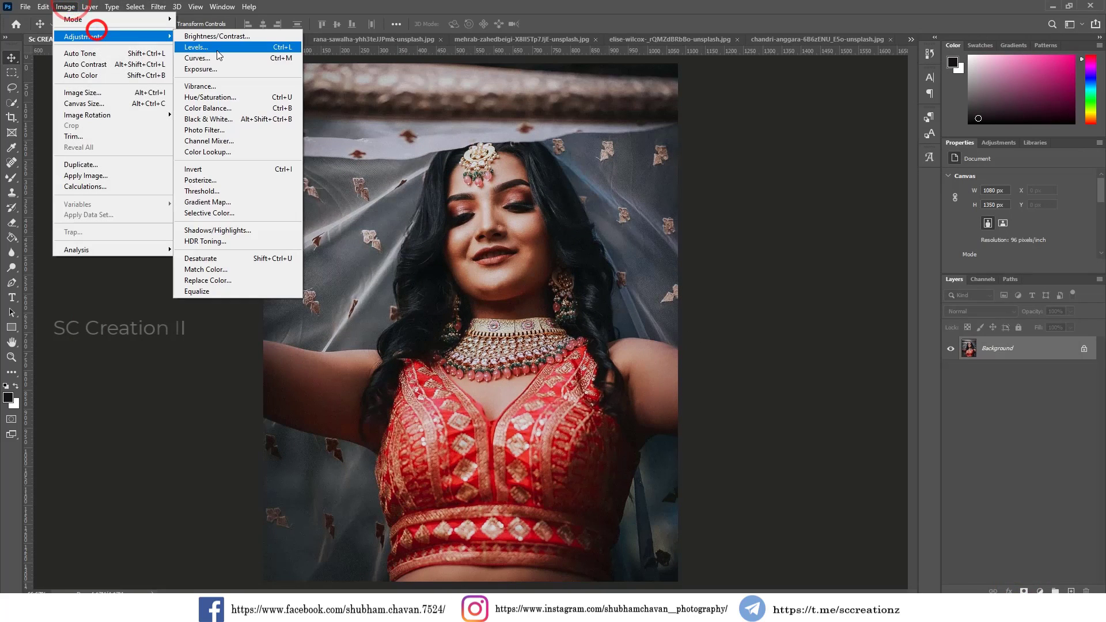
pyautogui.click(216, 57)
pyautogui.moveTo(892, 232); pyautogui.dragTo(883, 234)
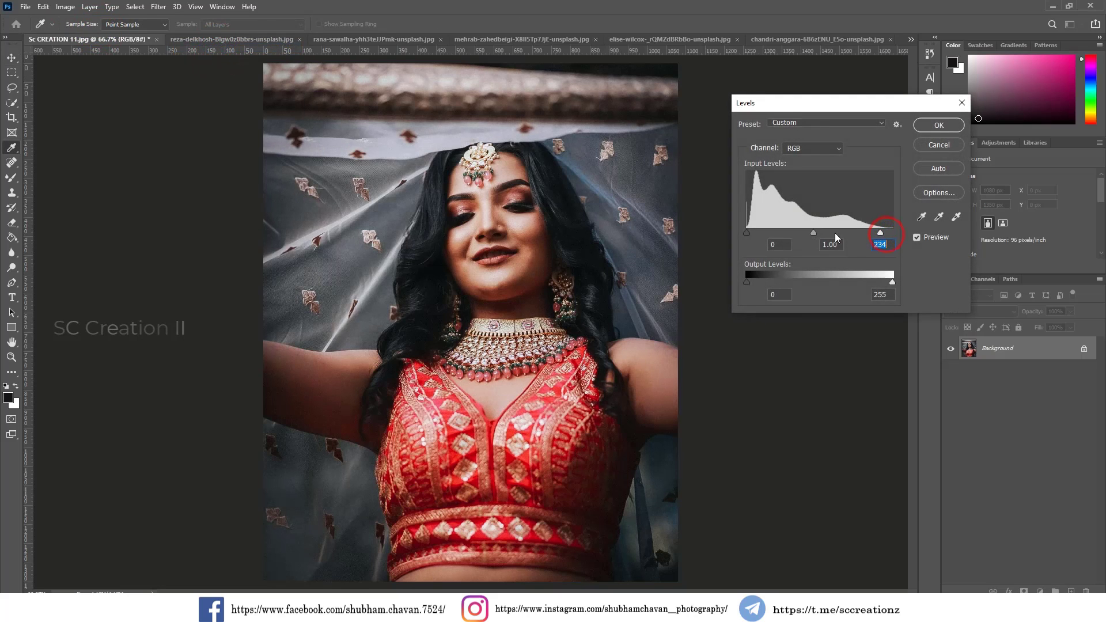
pyautogui.click(939, 125)
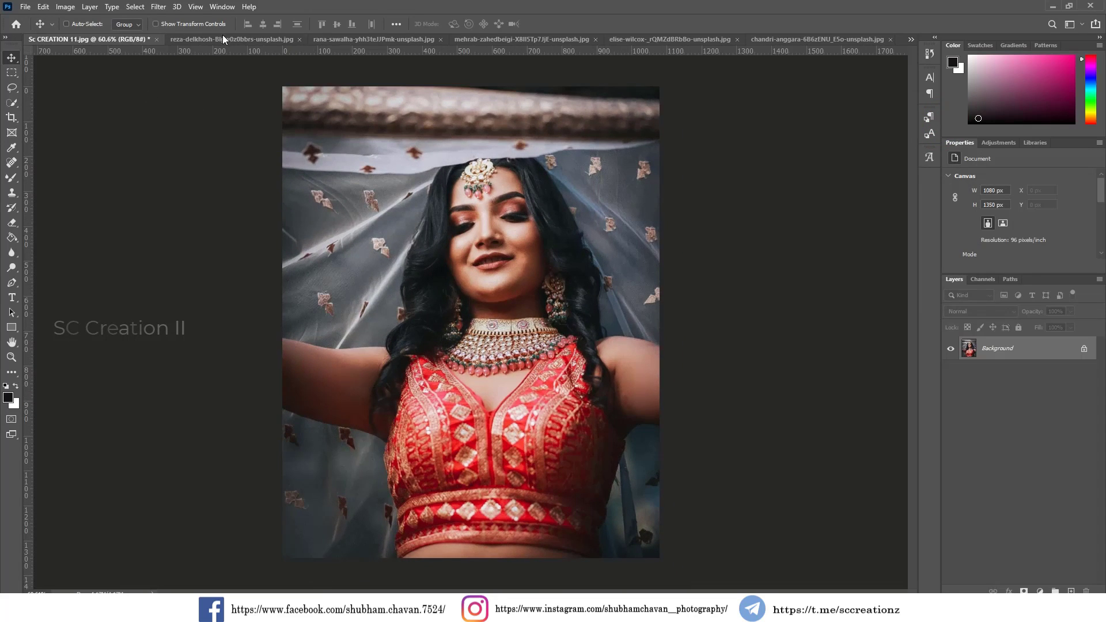
pyautogui.click(223, 39)
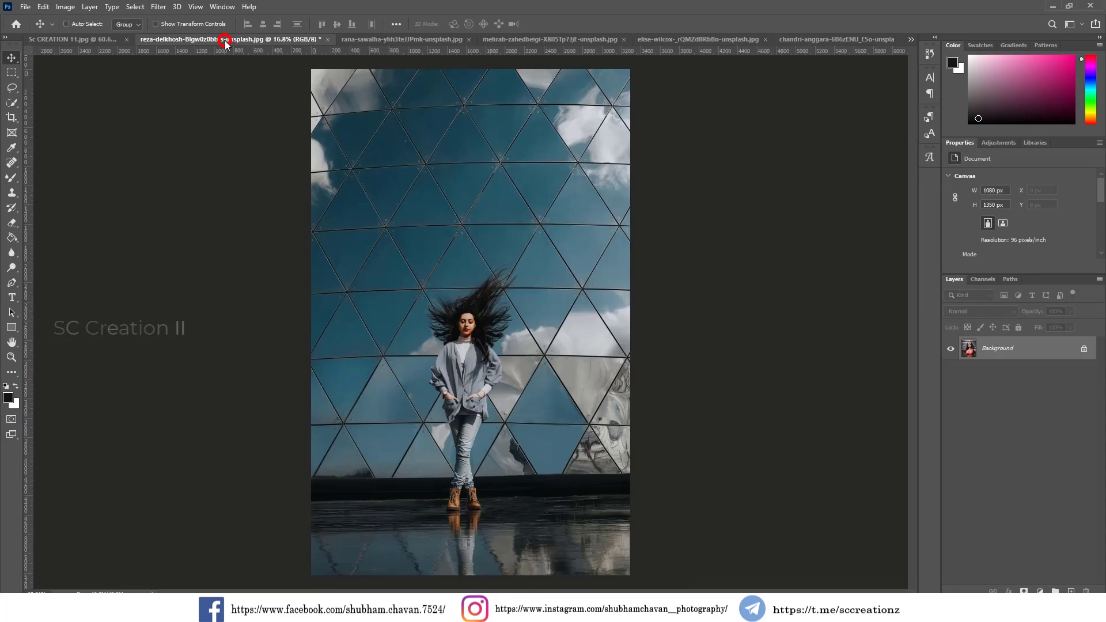
pyautogui.click(370, 39)
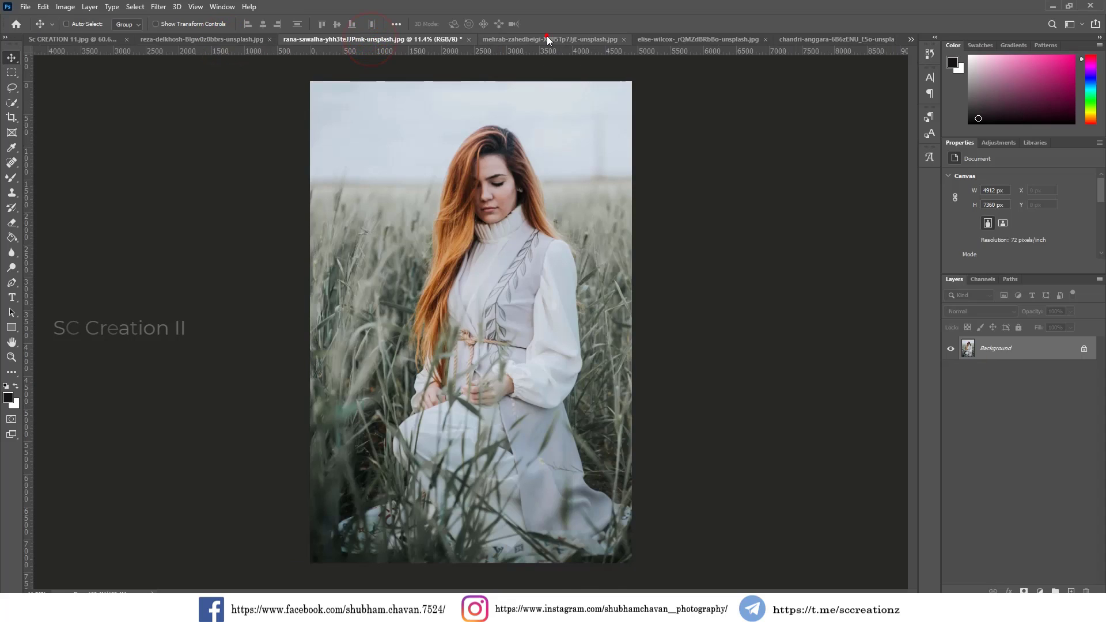
pyautogui.click(547, 38)
pyautogui.click(662, 39)
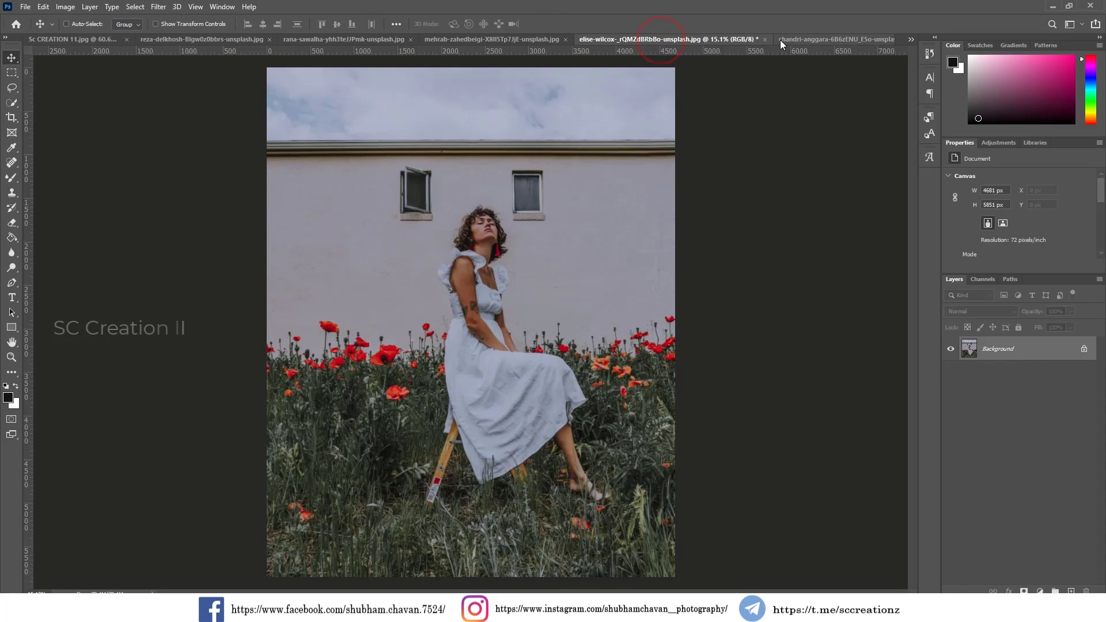
pyautogui.click(810, 39)
pyautogui.click(910, 40)
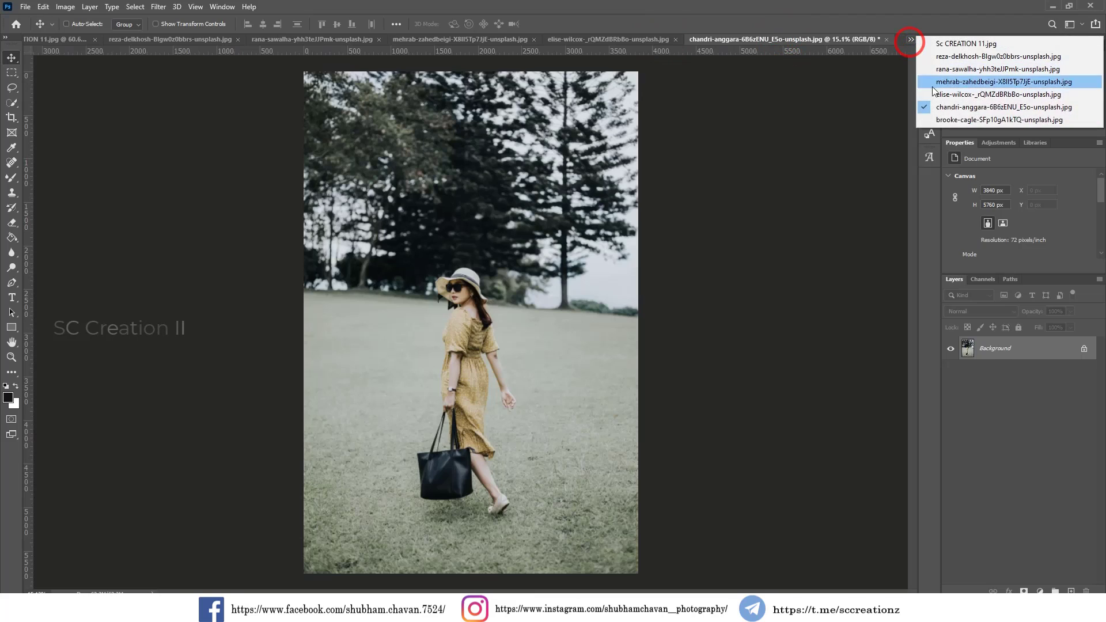
pyautogui.click(938, 119)
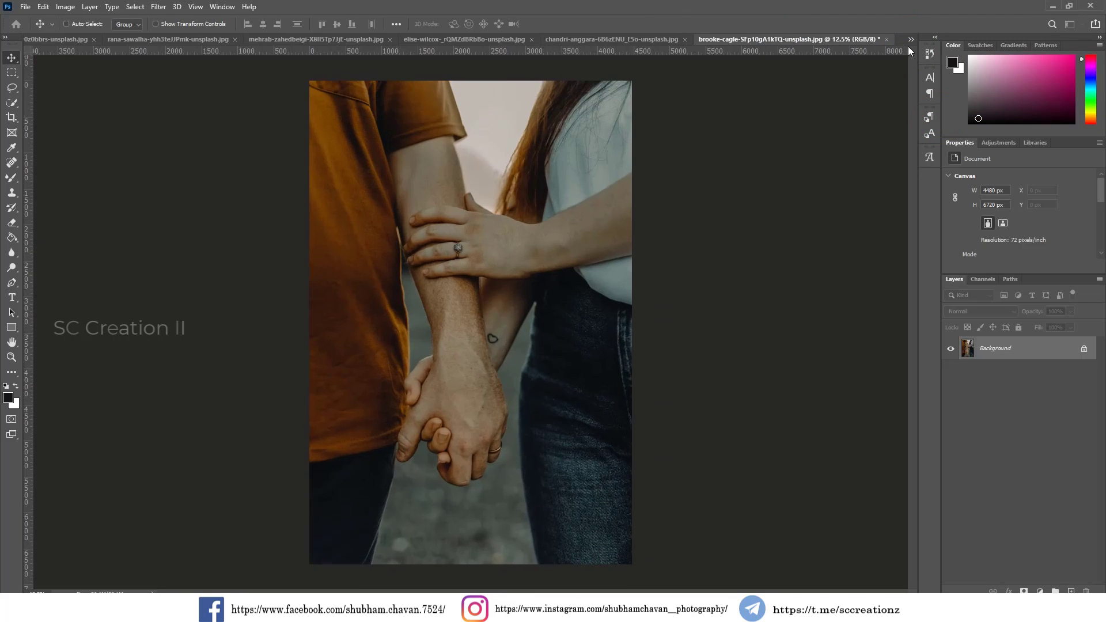
pyautogui.click(910, 40)
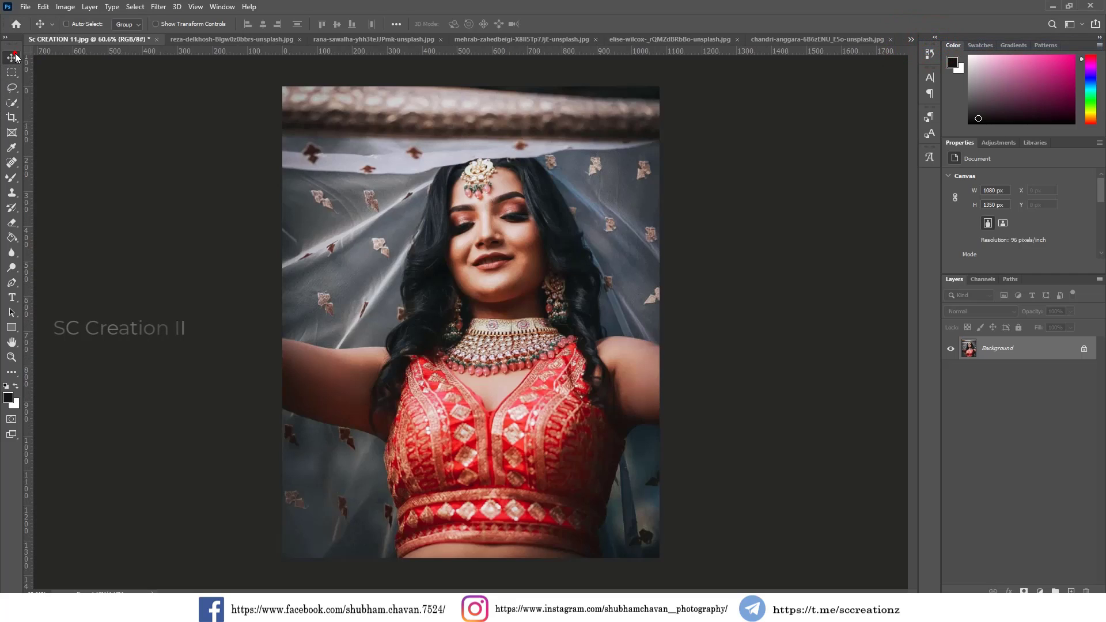